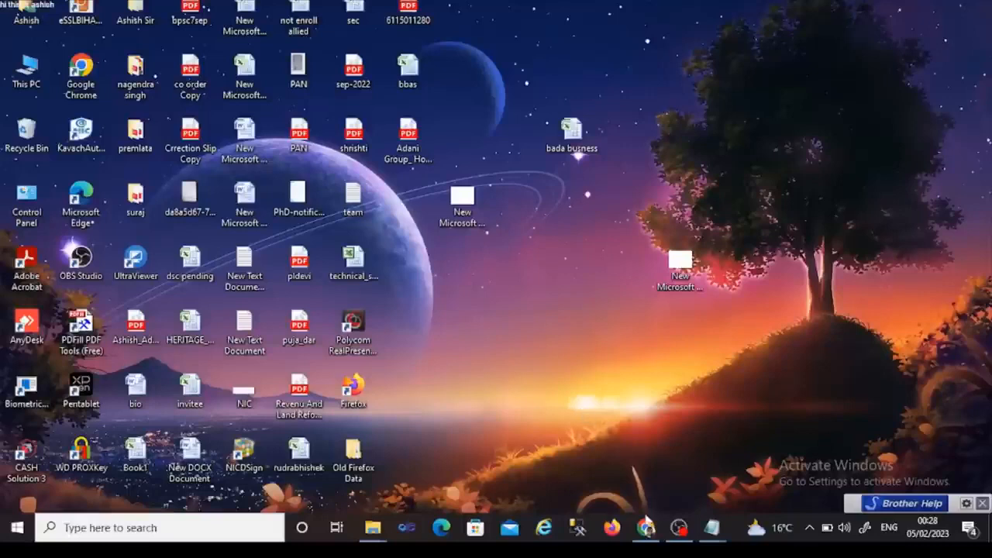
- Check the portal address in the desktop note, then close the note
{"action": "mouse_move", "coordinate": [649, 529]}
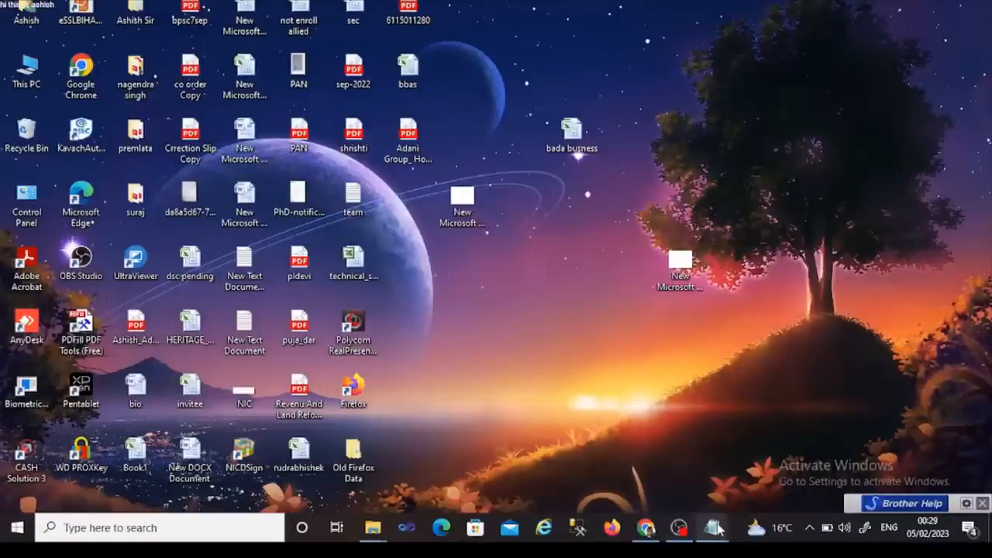
{"action": "mouse_move", "coordinate": [714, 528]}
{"action": "left_click", "coordinate": [671, 495]}
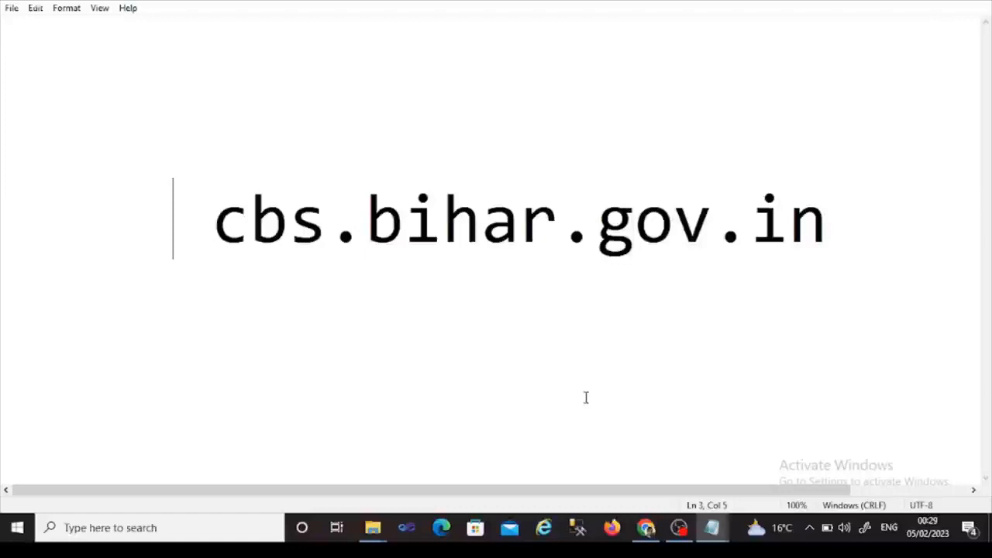
{"action": "left_click", "coordinate": [907, 3]}
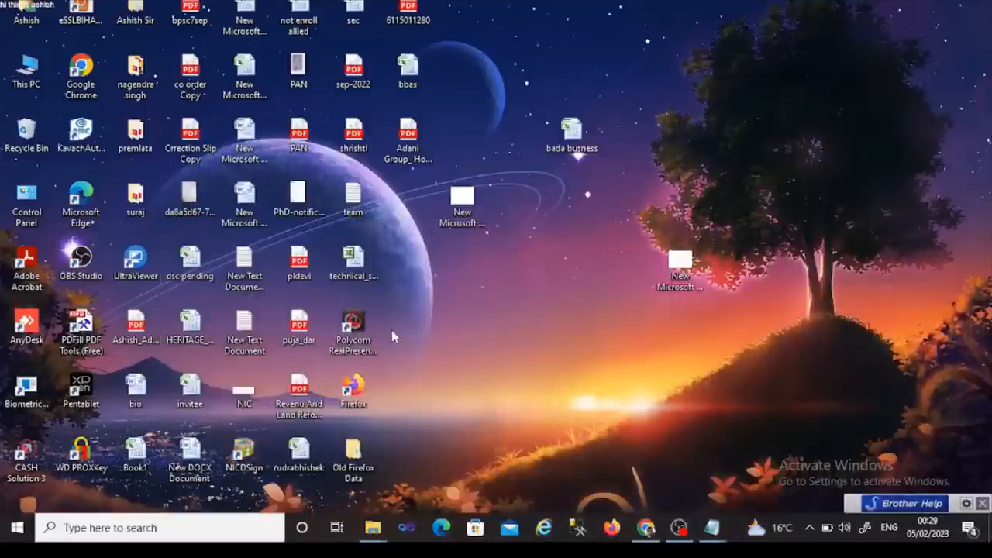
- Load cbs.bihar.gov.in in a new Chrome tab
{"action": "left_click", "coordinate": [646, 532]}
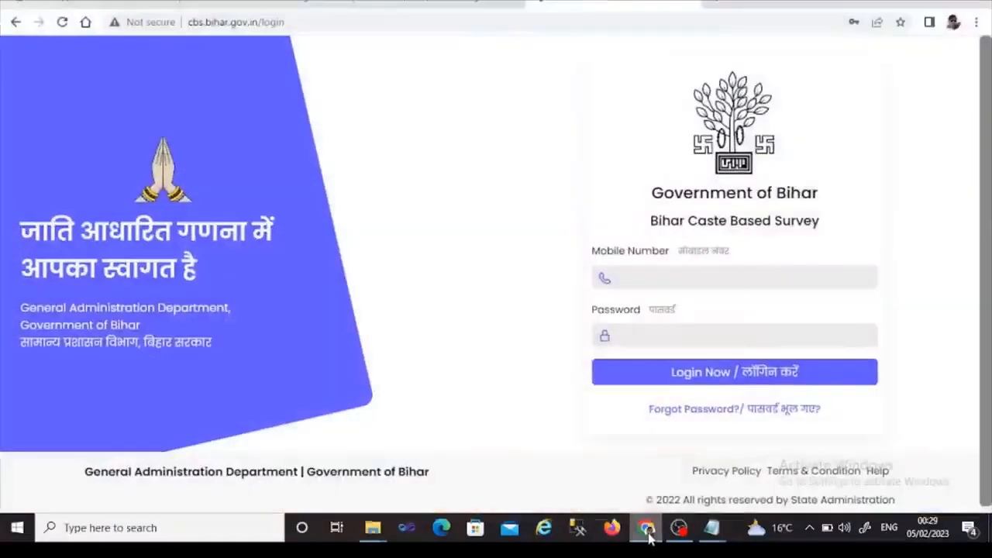
{"action": "left_click", "coordinate": [680, 5]}
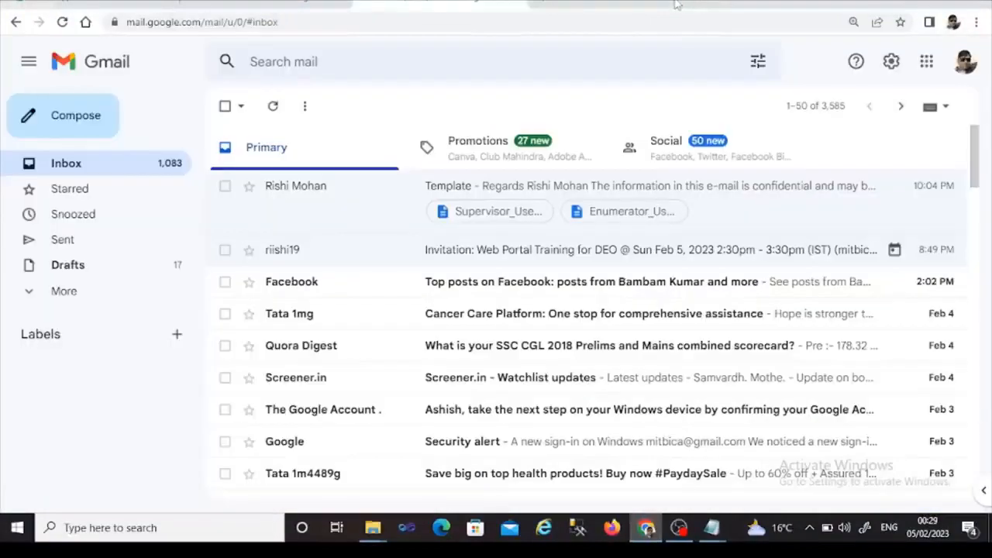
{"action": "left_click", "coordinate": [529, 6]}
{"action": "left_click", "coordinate": [521, 20]}
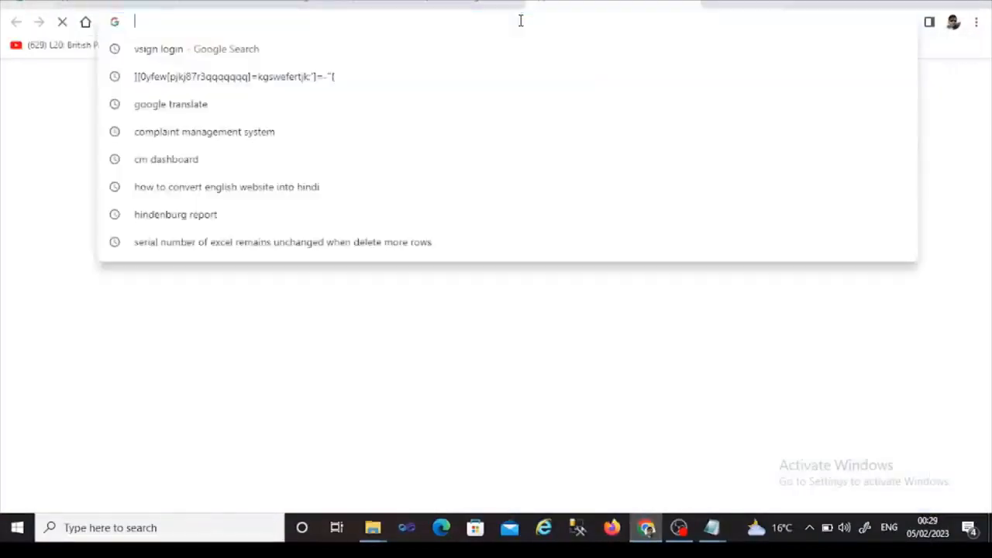
{"action": "type", "text": "cbs.bihar.gov.in"}
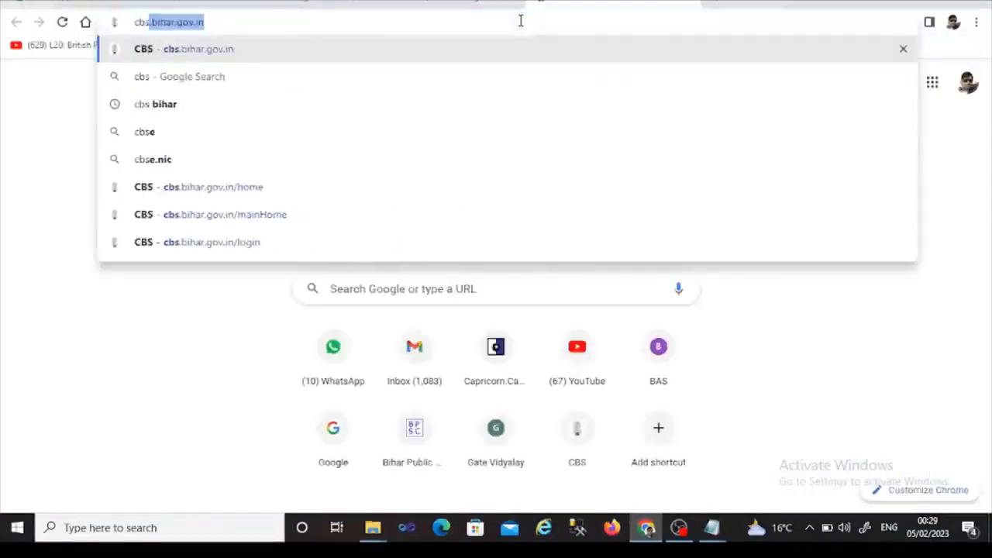
{"action": "key", "text": "Right"}
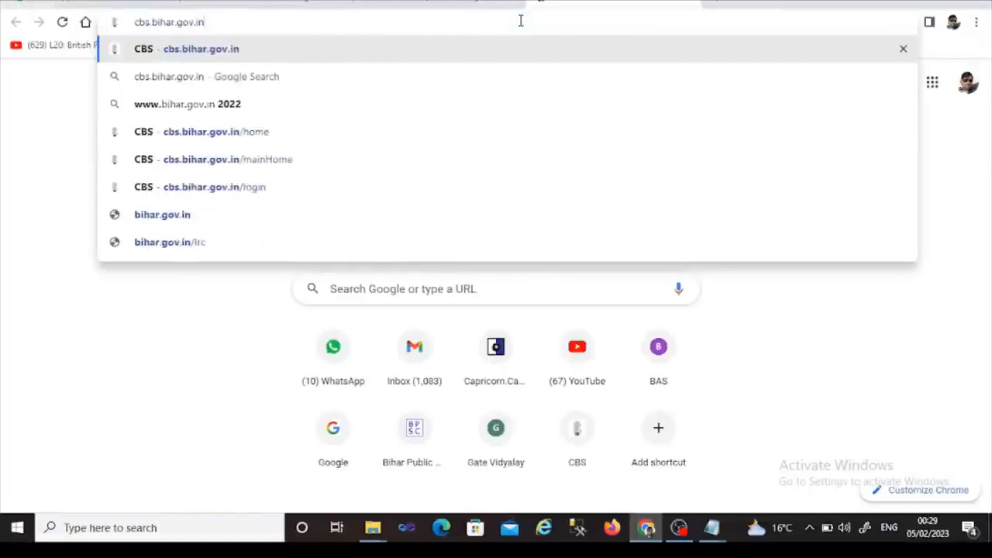
{"action": "key", "text": "Return"}
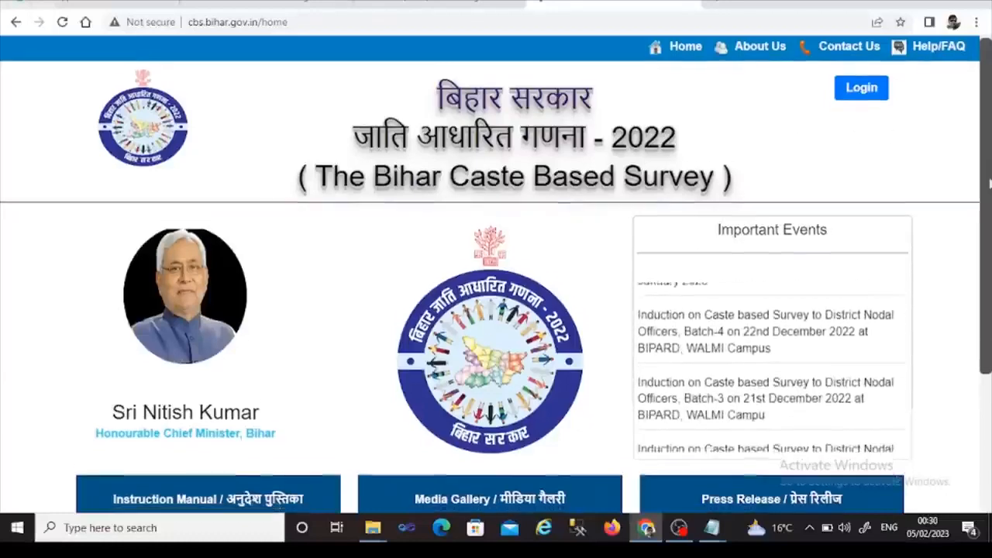
{"action": "left_click_drag", "start_coordinate": [989, 177], "coordinate": [987, 243]}
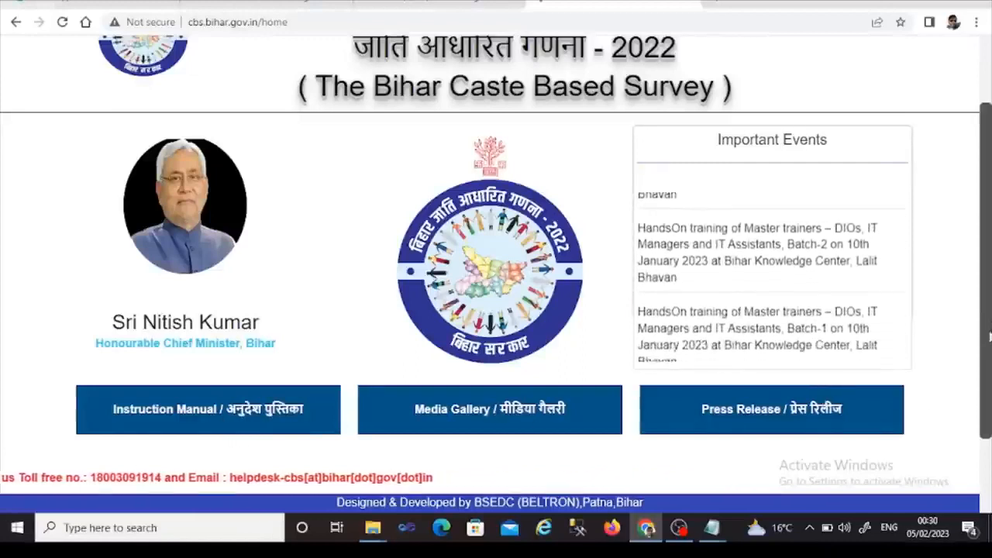
{"action": "left_click_drag", "start_coordinate": [989, 332], "coordinate": [988, 248]}
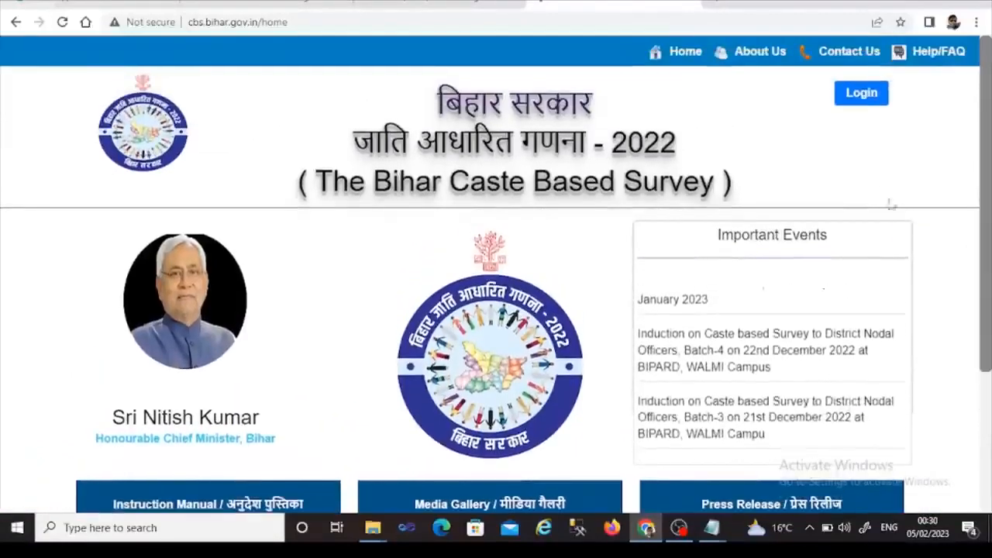
- Go to the portal's login page and clear the saved-password suggestions
{"action": "left_click", "coordinate": [860, 94]}
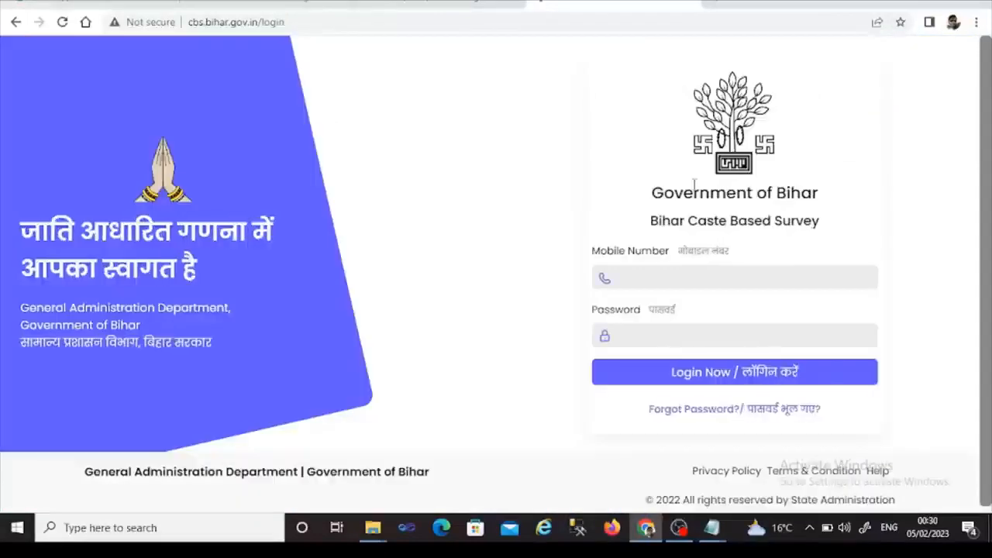
{"action": "left_click", "coordinate": [632, 269]}
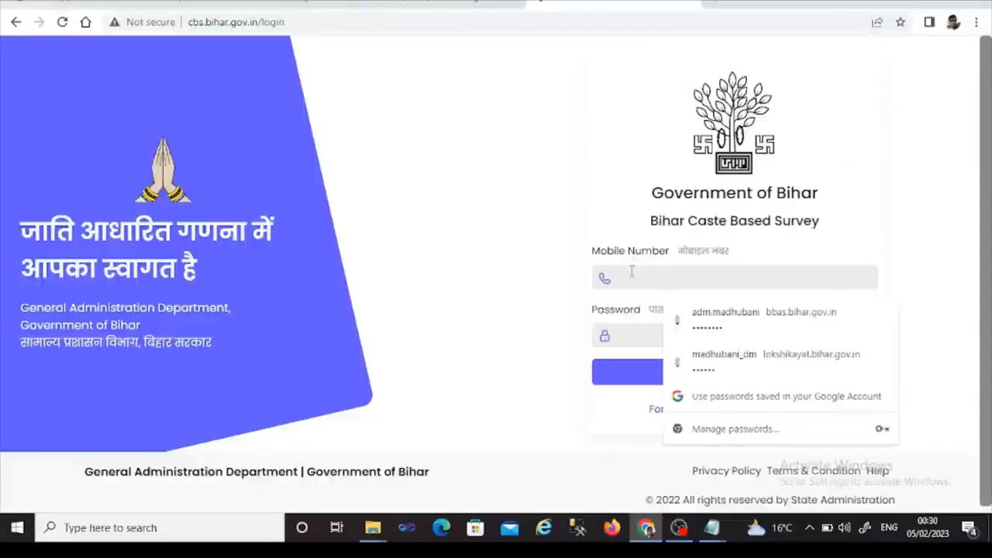
{"action": "key", "text": "Tab"}
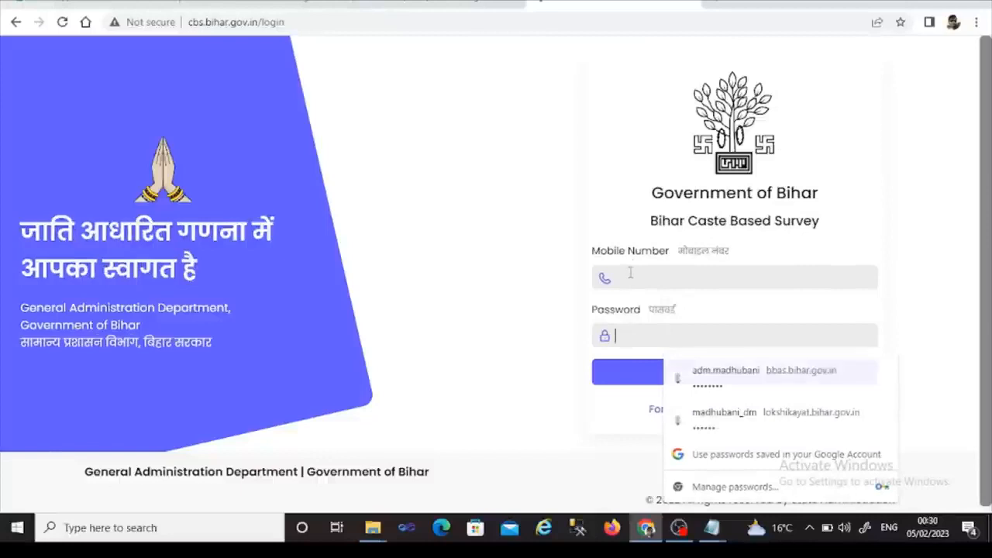
{"action": "left_click", "coordinate": [631, 272]}
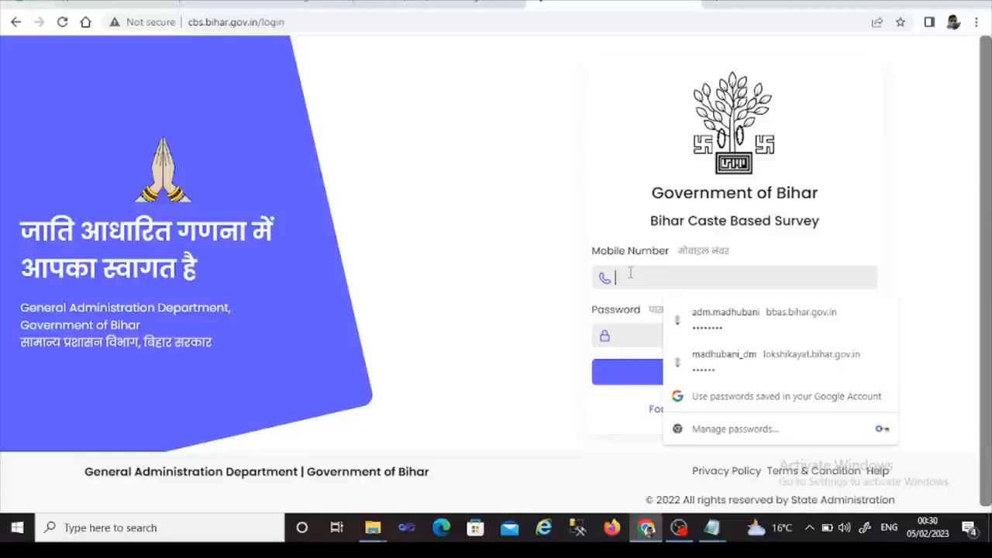
{"action": "left_click", "coordinate": [959, 251]}
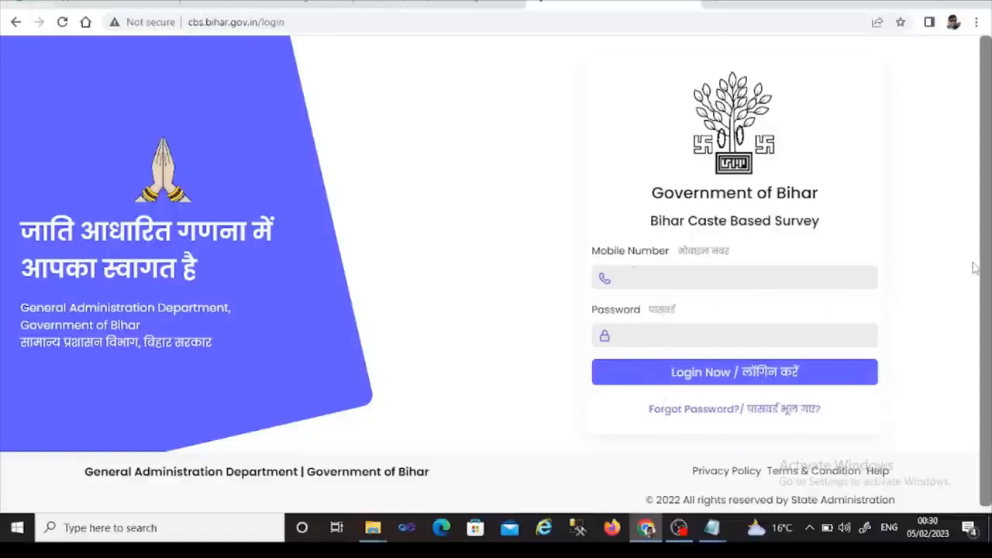
{"action": "left_click", "coordinate": [744, 279]}
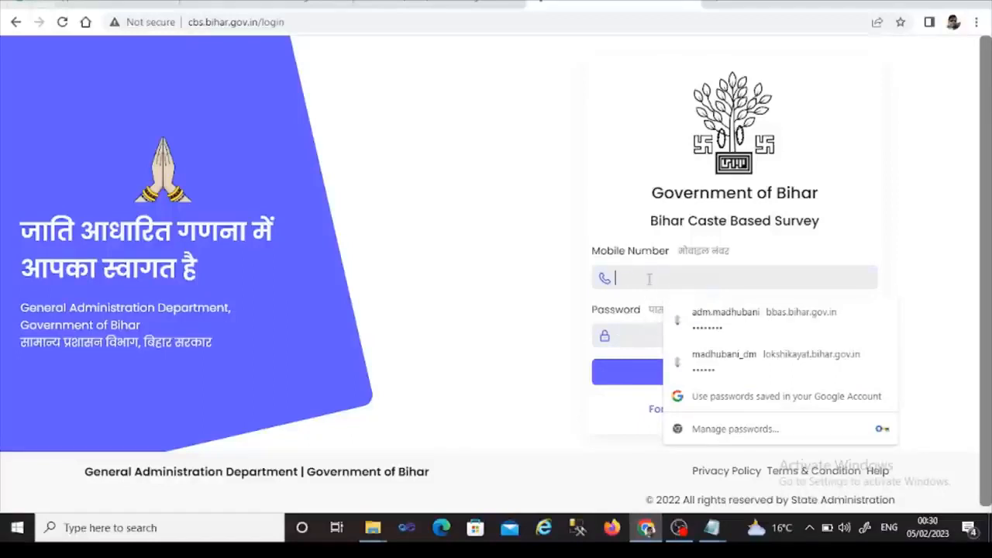
{"action": "left_click", "coordinate": [522, 339]}
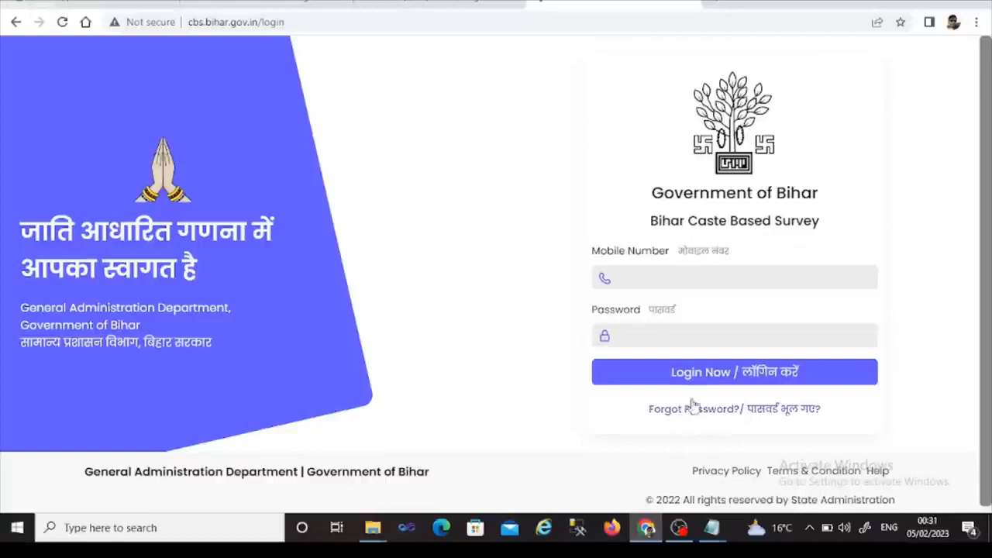
- Enter the operator's mobile number and password and log in
{"action": "left_click", "coordinate": [646, 275]}
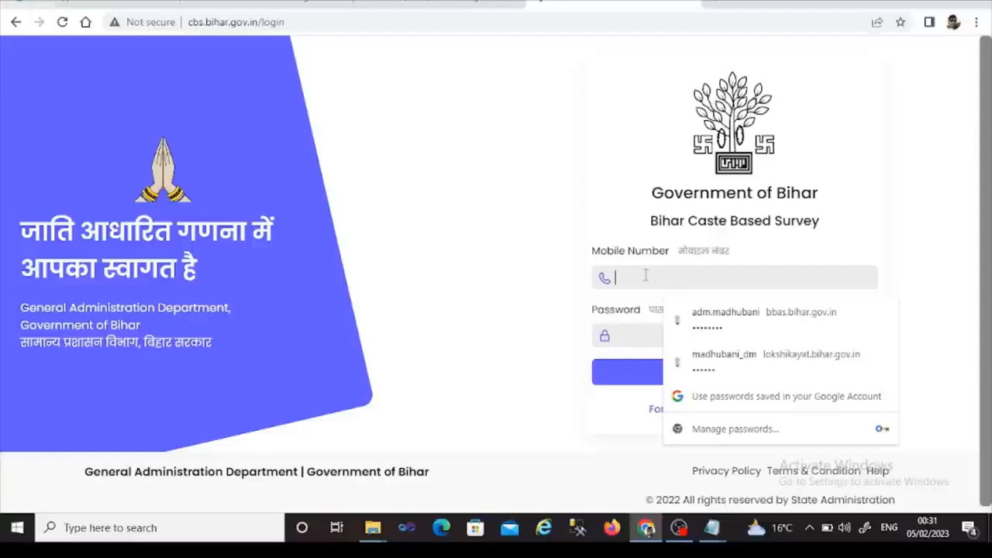
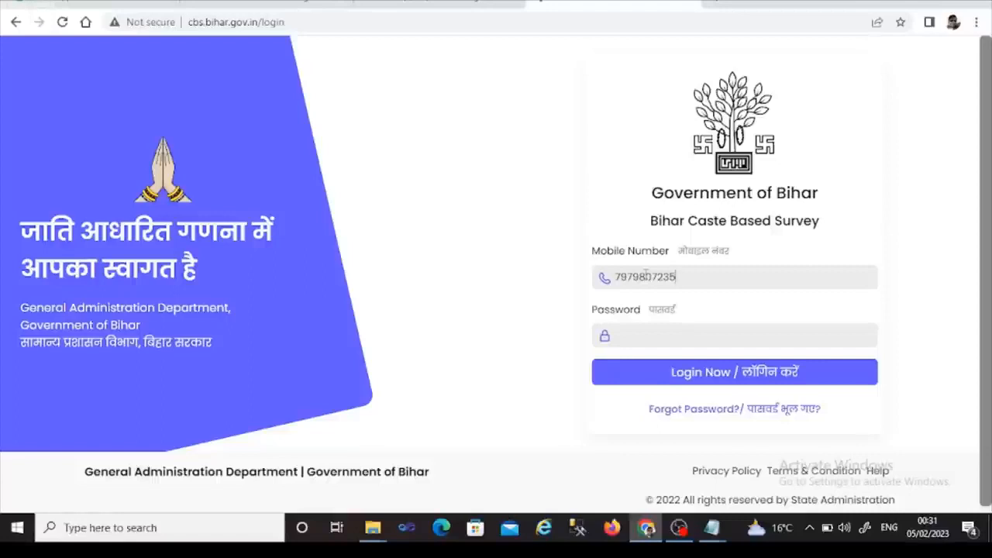
{"action": "left_click", "coordinate": [638, 334]}
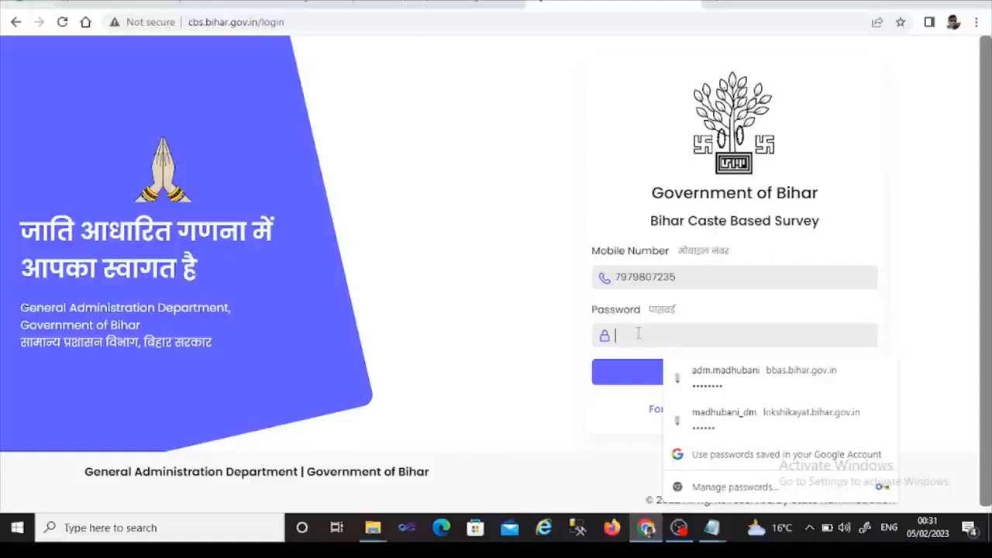
{"action": "type", "text": "•••••"}
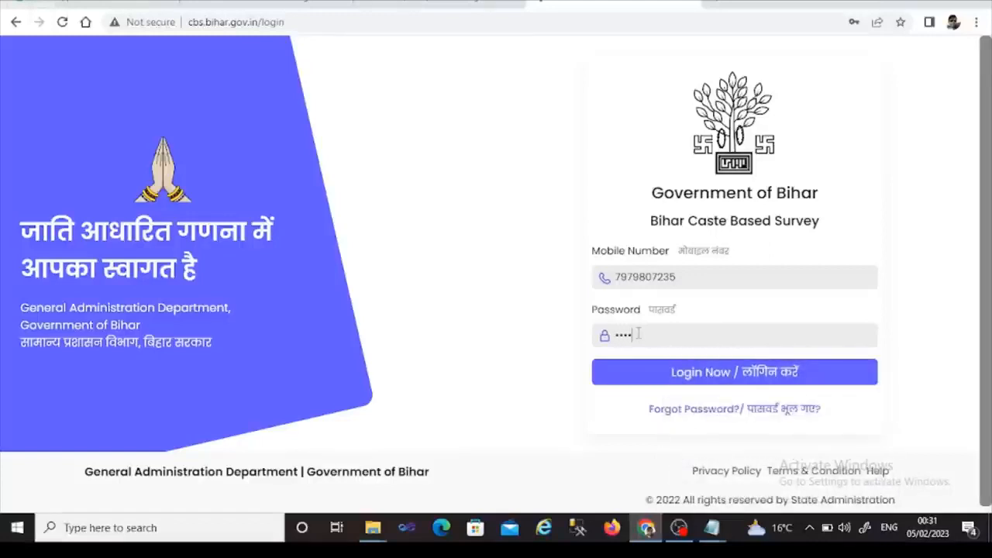
{"action": "type", "text": "•••••"}
{"action": "left_click", "coordinate": [685, 374]}
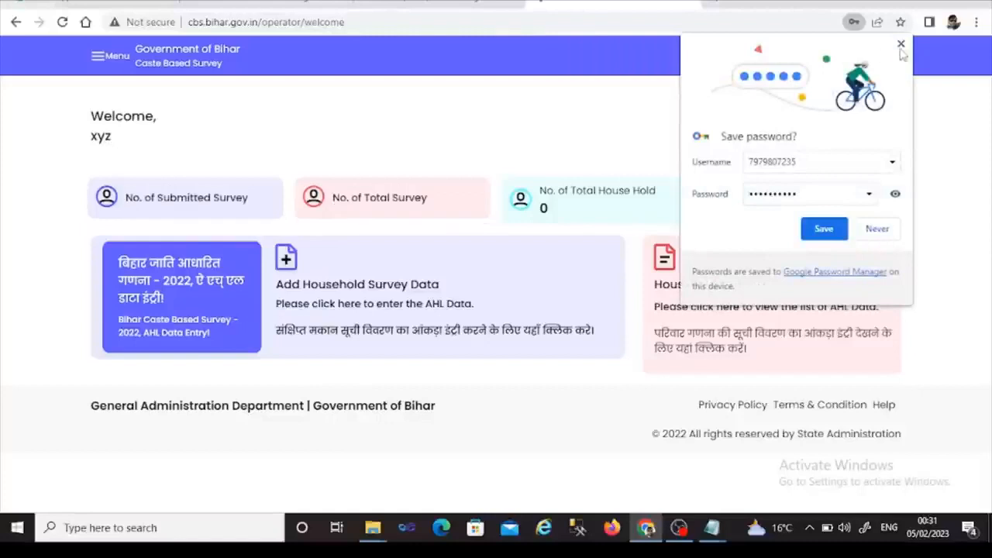
- Decline Chrome's save-password prompt and open the side navigation menu
{"action": "left_click", "coordinate": [901, 44]}
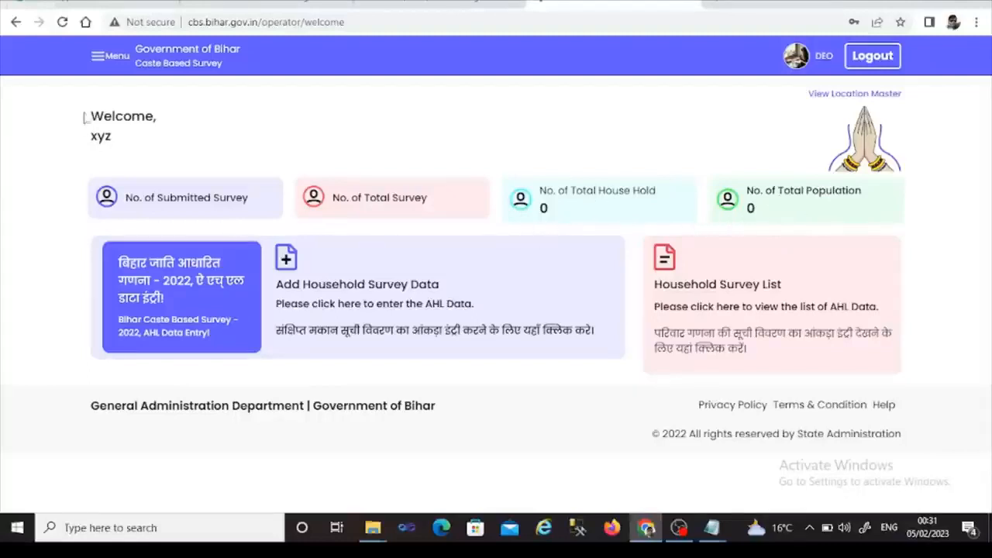
{"action": "left_click", "coordinate": [97, 60]}
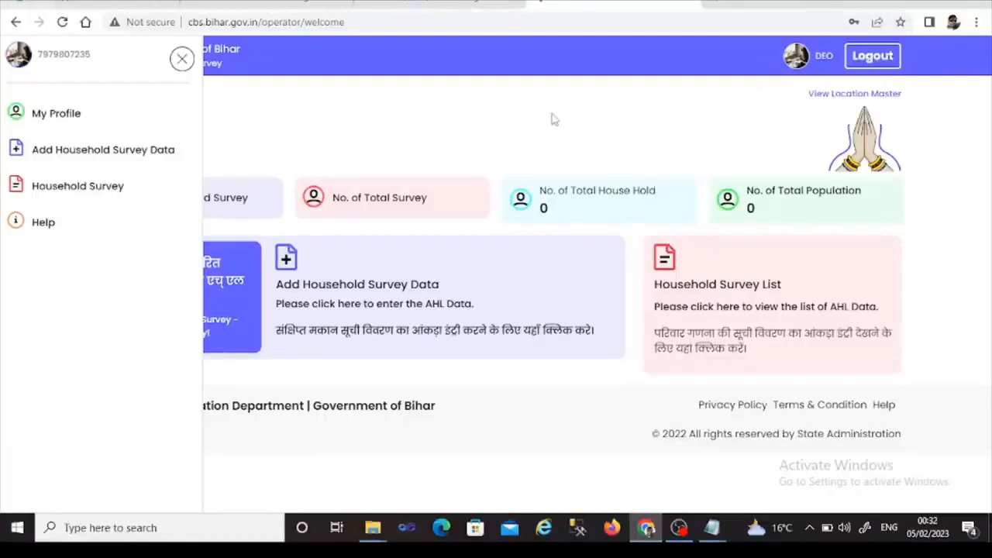
- Start a new household record via Add Household Survey Data for Madhubani (22), Khajauli (11)
{"action": "left_click", "coordinate": [182, 62]}
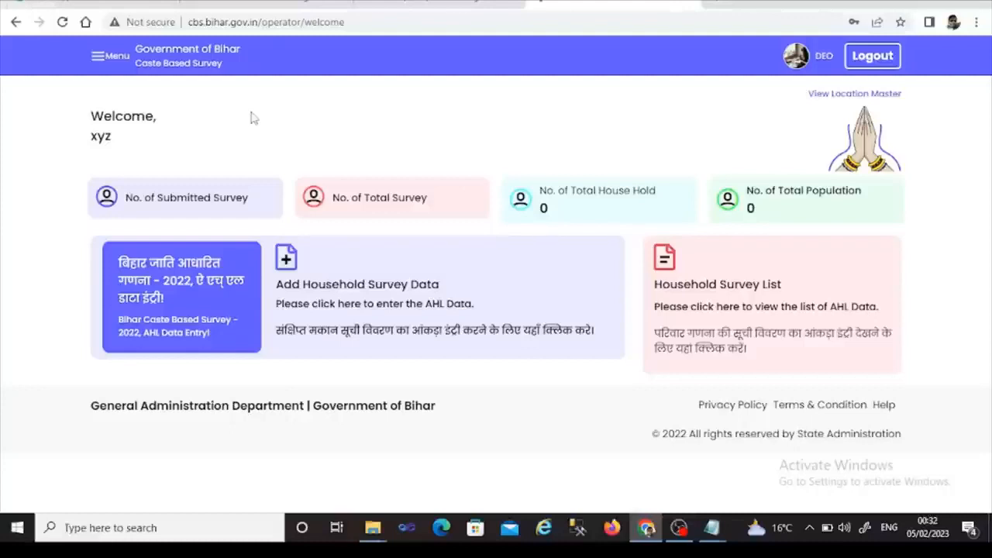
{"action": "double_click", "coordinate": [112, 137]}
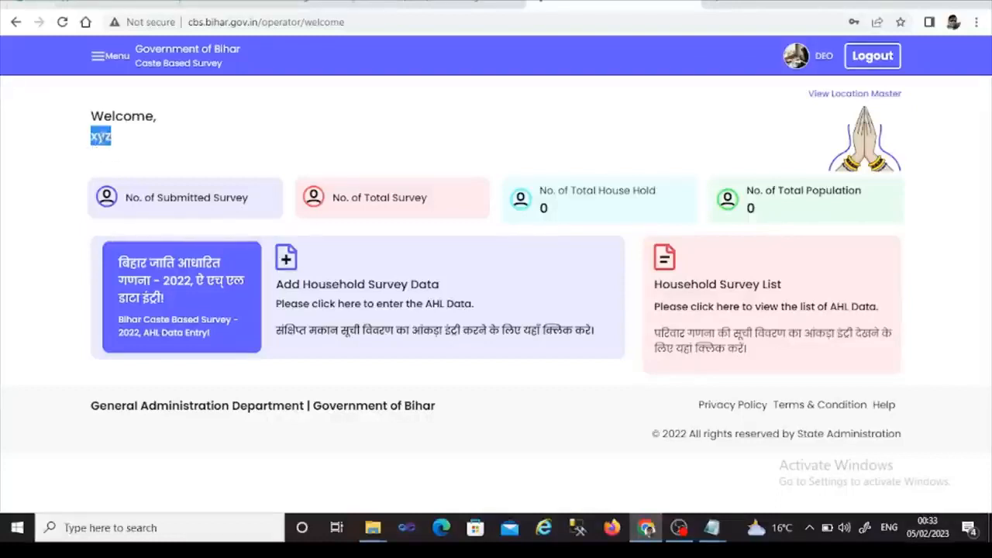
{"action": "left_click", "coordinate": [98, 61]}
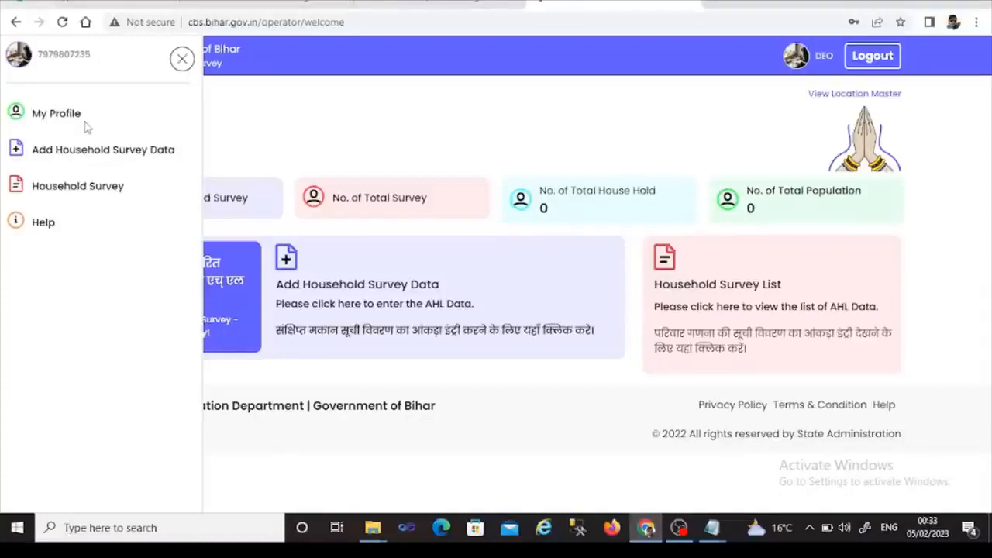
{"action": "left_click", "coordinate": [56, 155]}
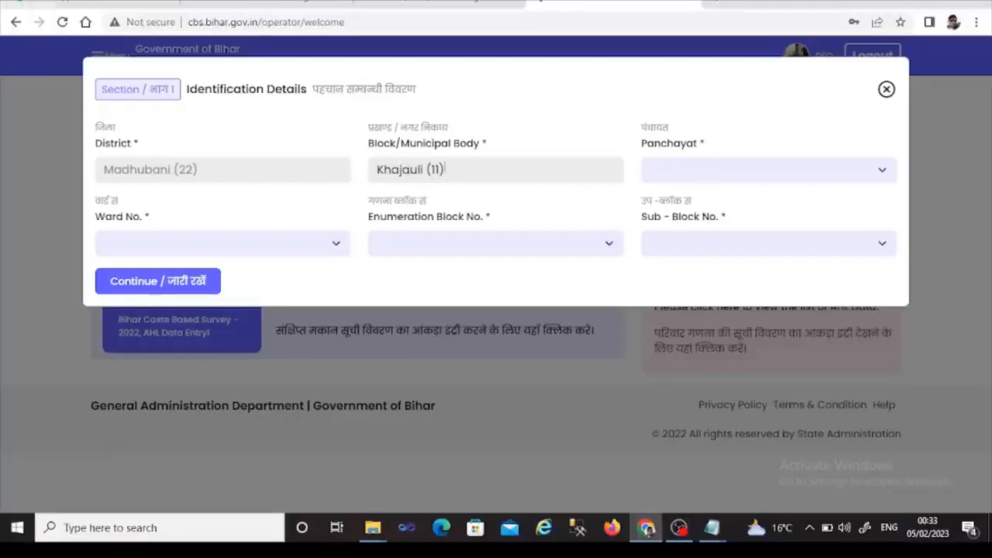
- Choose Panchayat Datuaar (006), Ward 002, Enumeration Block 064, Sub-Block 000 and continue
{"action": "left_click", "coordinate": [881, 172]}
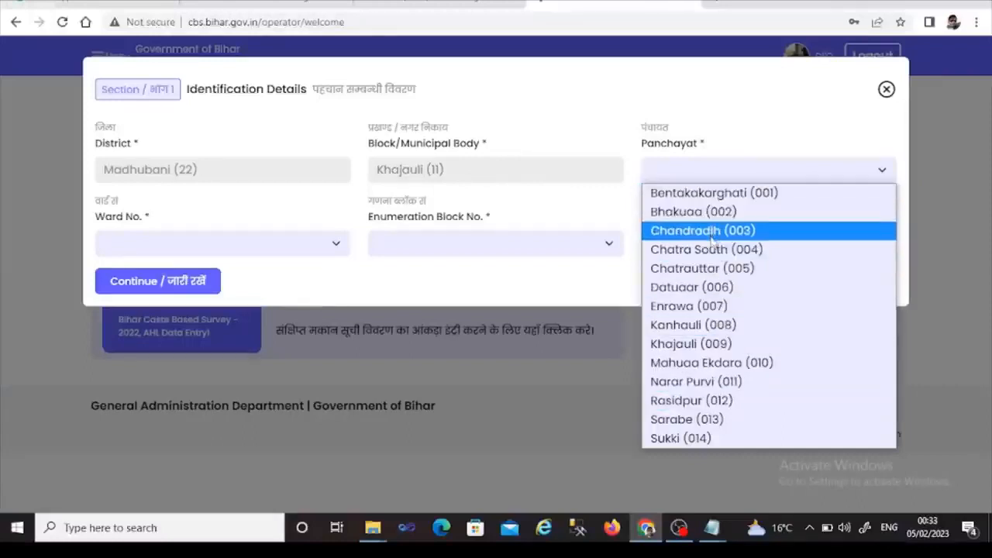
{"action": "left_click", "coordinate": [712, 289]}
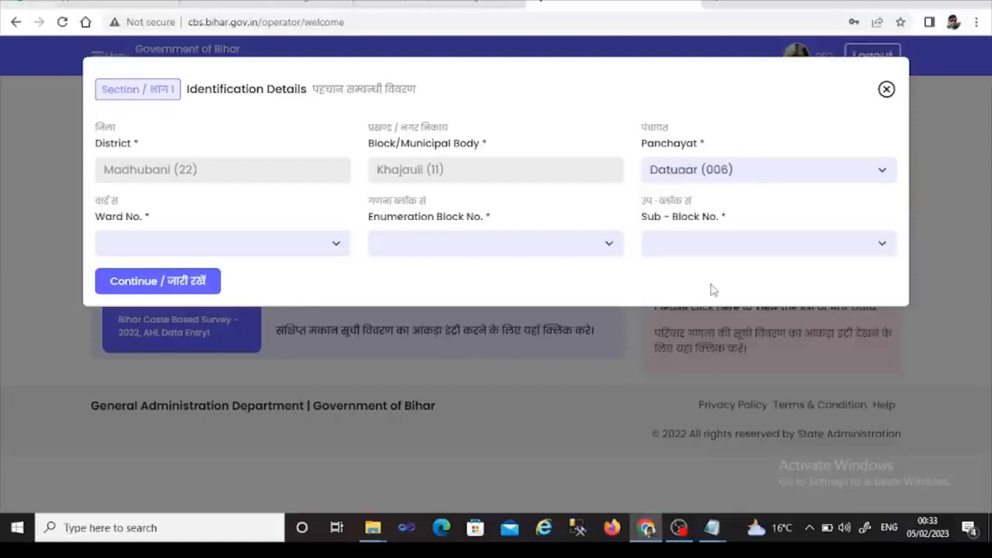
{"action": "left_click", "coordinate": [334, 251]}
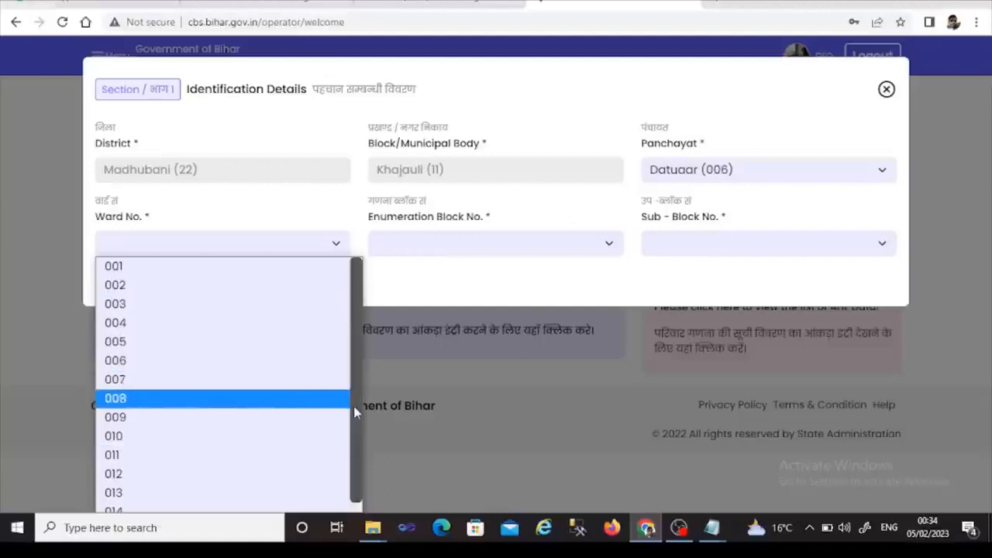
{"action": "left_click_drag", "start_coordinate": [353, 406], "coordinate": [353, 428]}
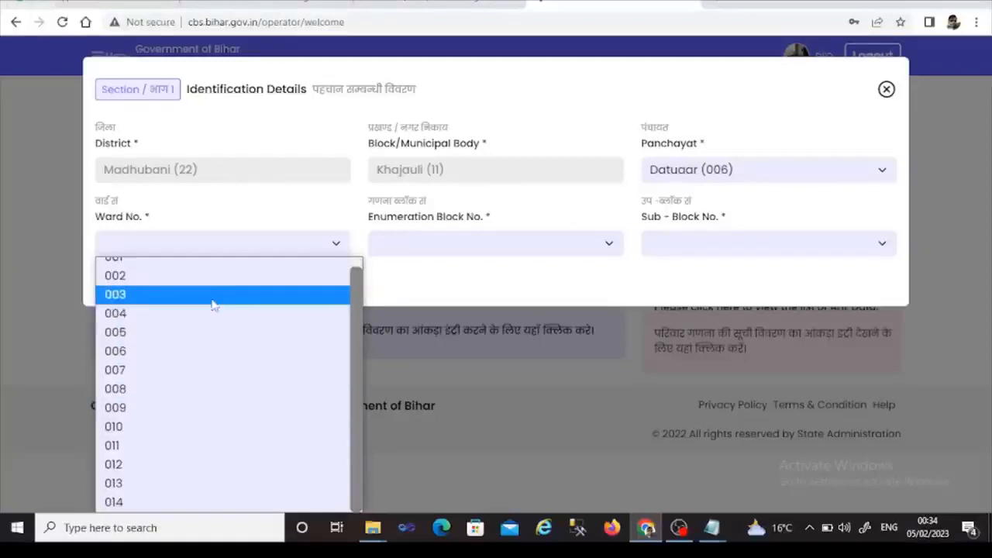
{"action": "left_click_drag", "start_coordinate": [356, 368], "coordinate": [356, 357]}
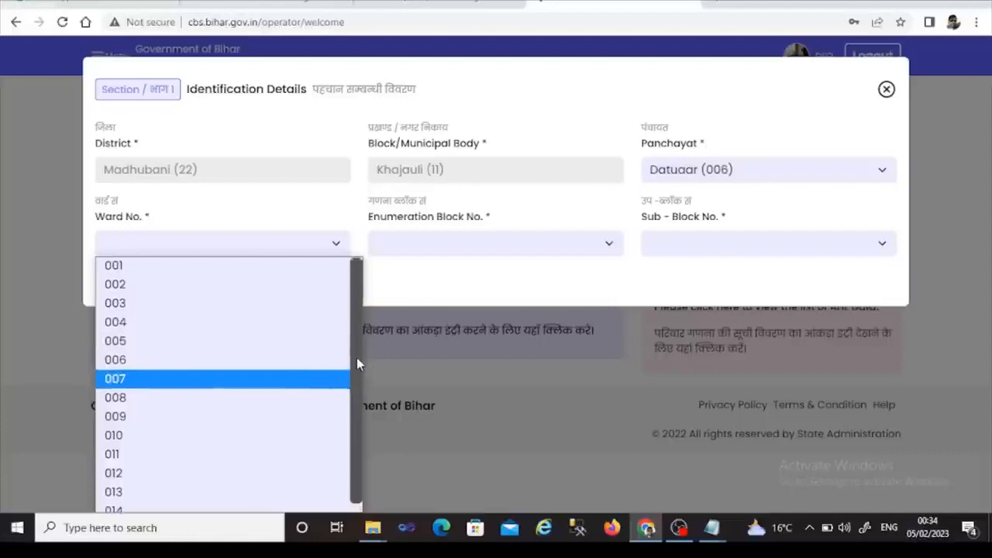
{"action": "left_click", "coordinate": [230, 290]}
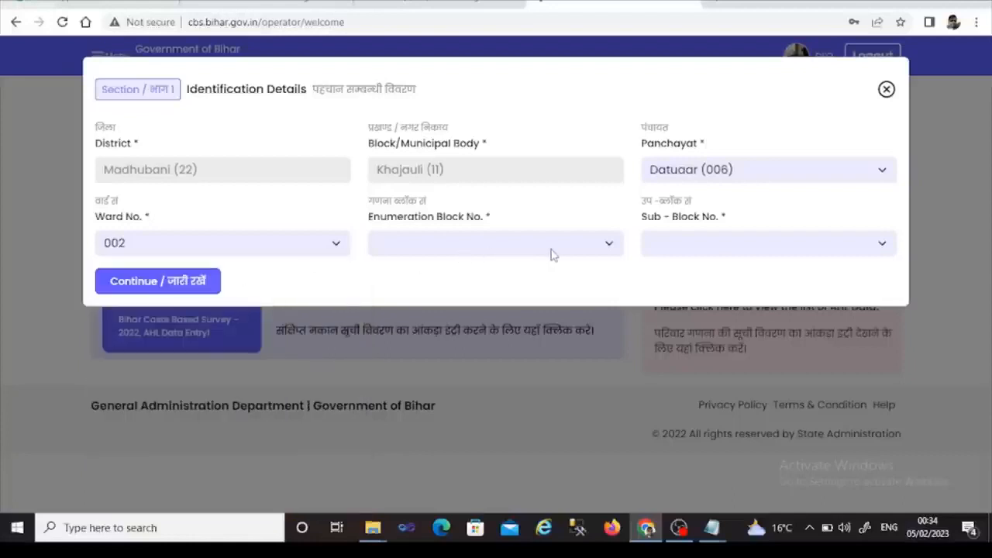
{"action": "left_click", "coordinate": [582, 250]}
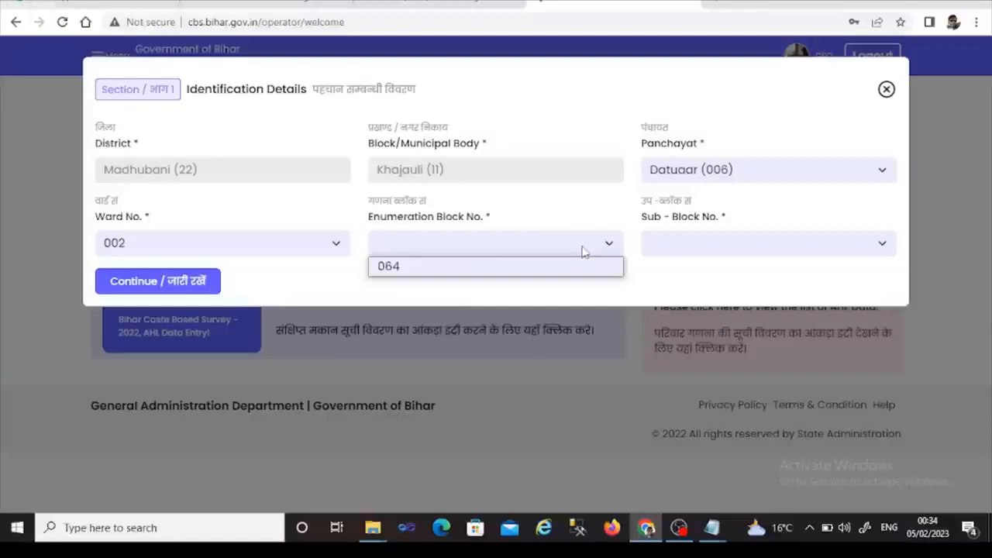
{"action": "left_click", "coordinate": [424, 273]}
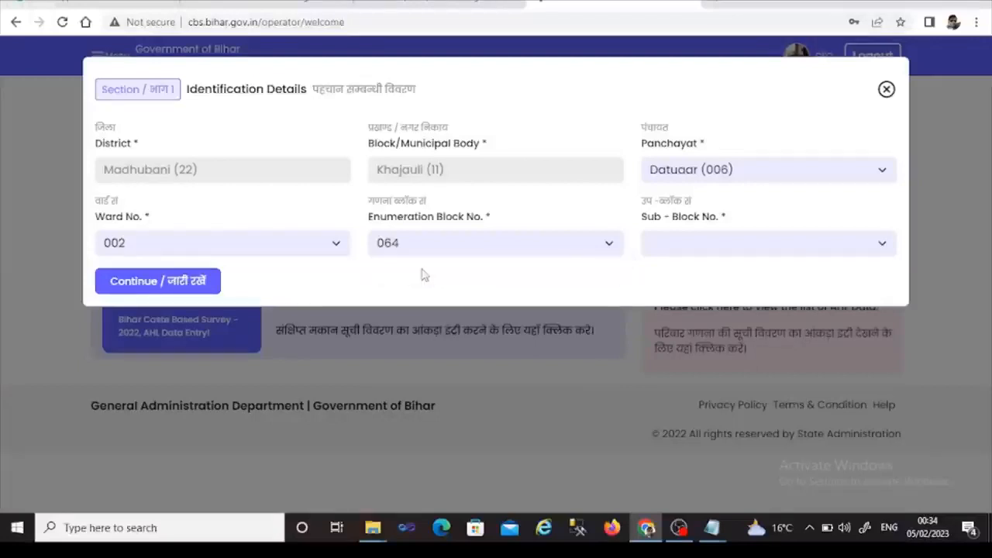
{"action": "left_click", "coordinate": [687, 251]}
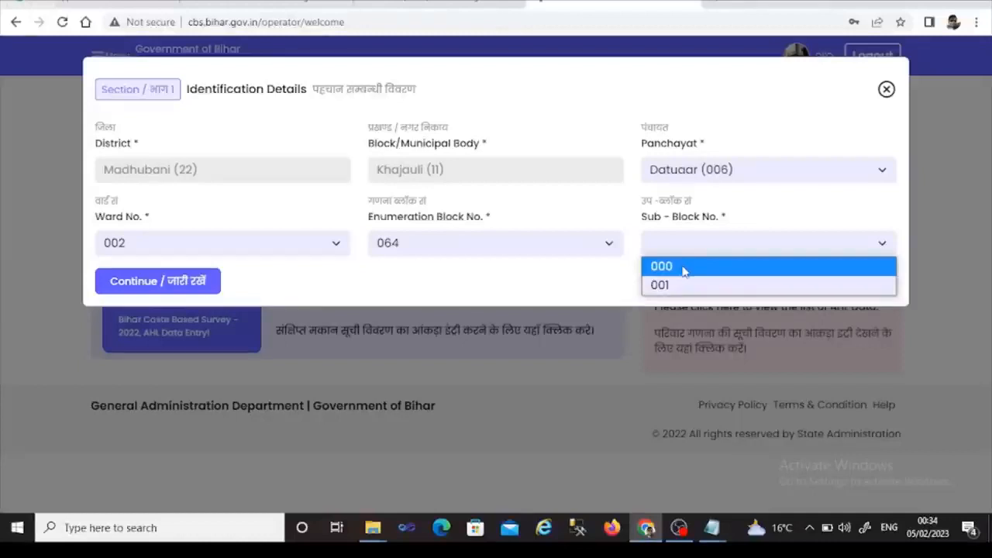
{"action": "left_click", "coordinate": [685, 271]}
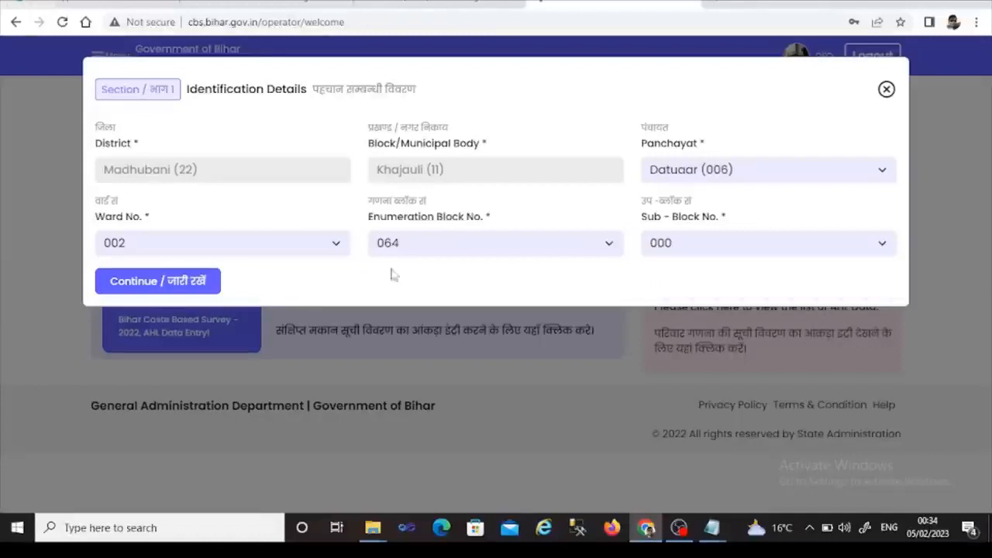
{"action": "left_click", "coordinate": [166, 285]}
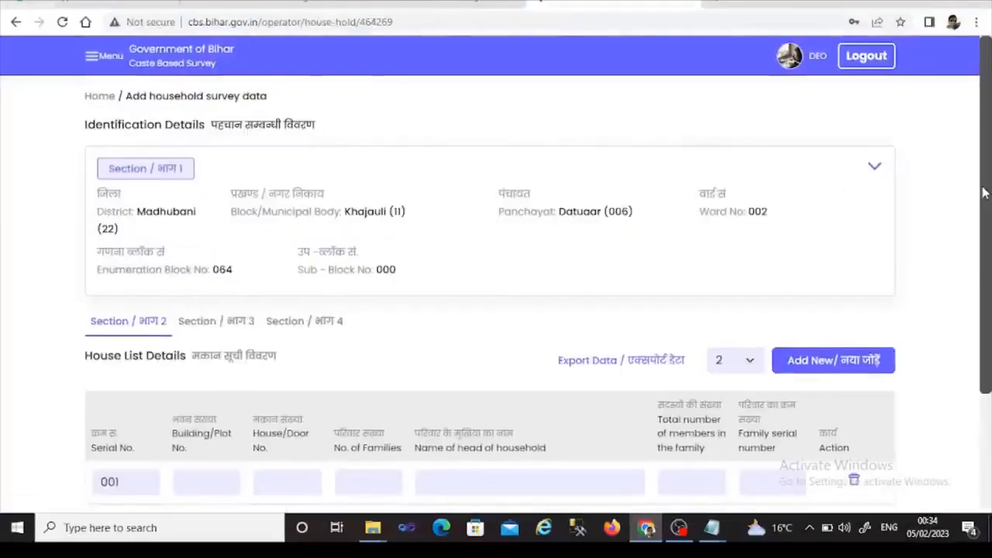
- Fill house 001: building 001, door 001, 01 family, head's name, 03 members, serial 01
{"action": "left_click_drag", "start_coordinate": [980, 193], "coordinate": [980, 249]}
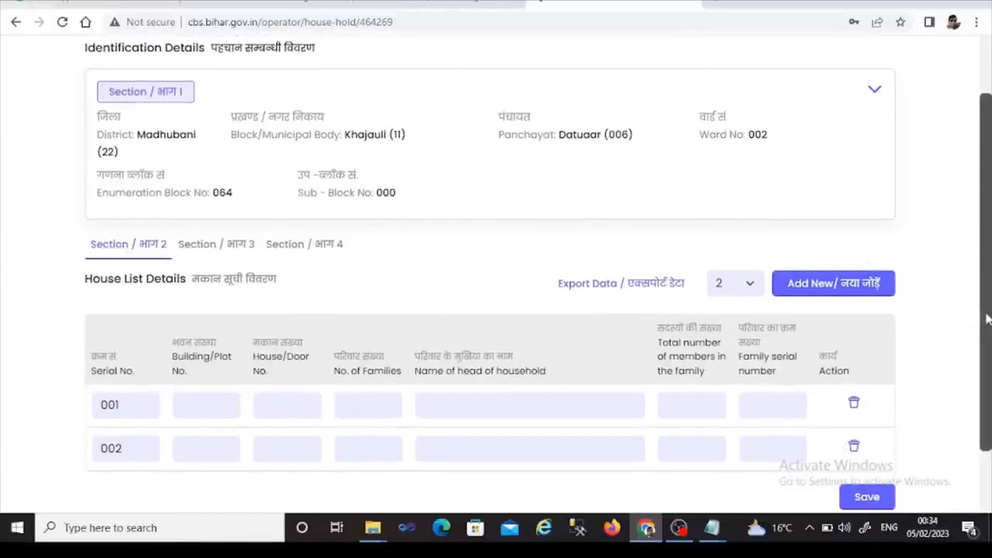
{"action": "scroll", "coordinate": [986, 330], "scroll_direction": "down", "scroll_amount": 1}
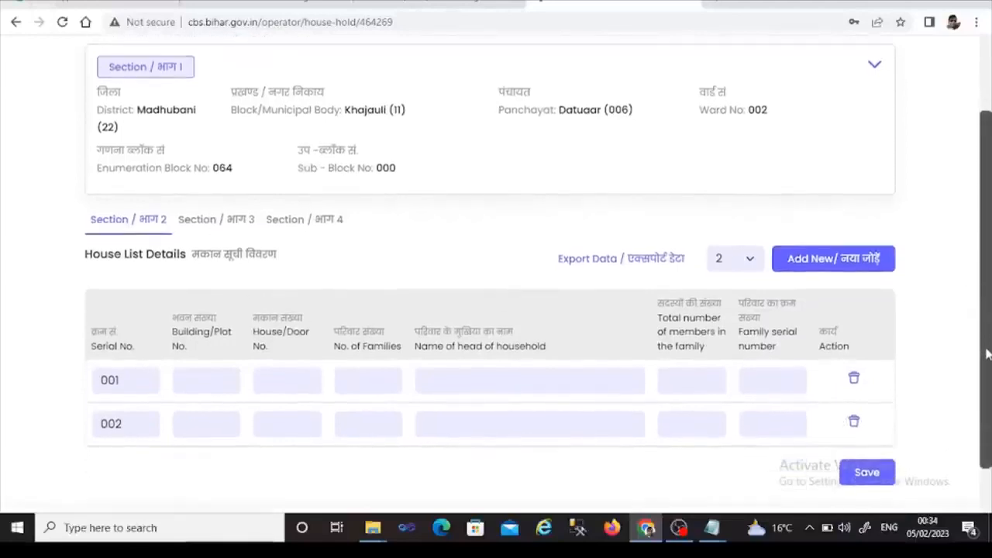
{"action": "scroll", "coordinate": [988, 348], "scroll_direction": "down", "scroll_amount": 1}
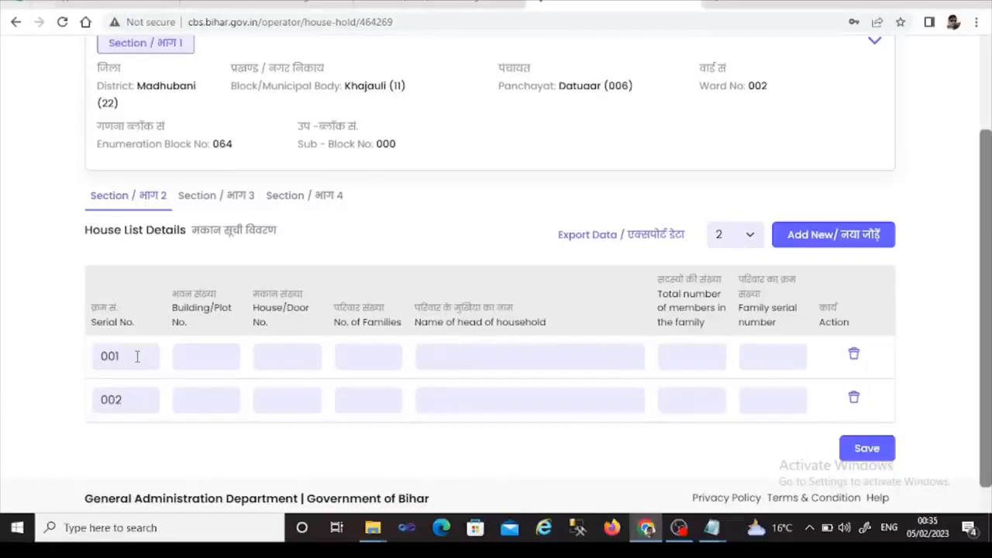
{"action": "left_click", "coordinate": [180, 357]}
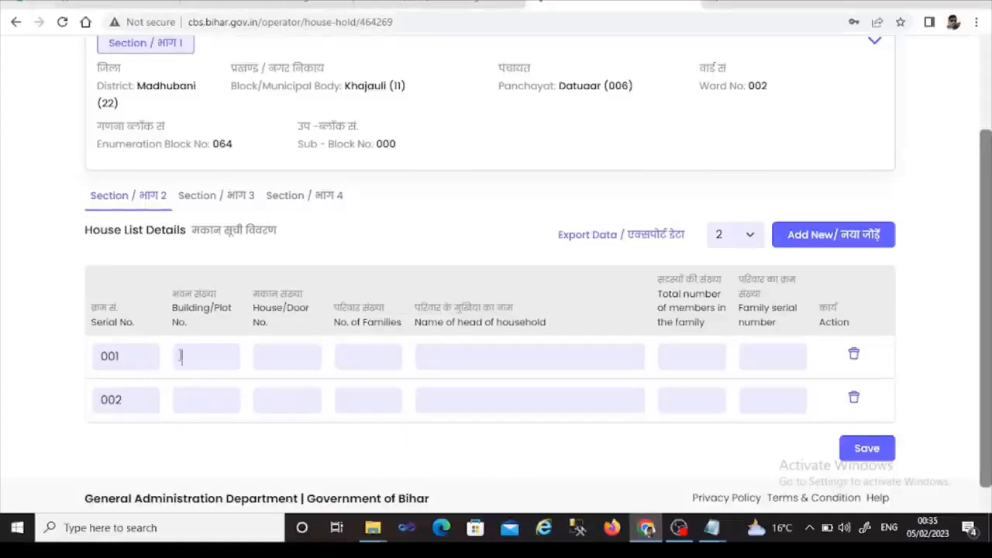
{"action": "type", "text": "001"}
{"action": "left_click", "coordinate": [271, 347]}
{"action": "type", "text": "001"}
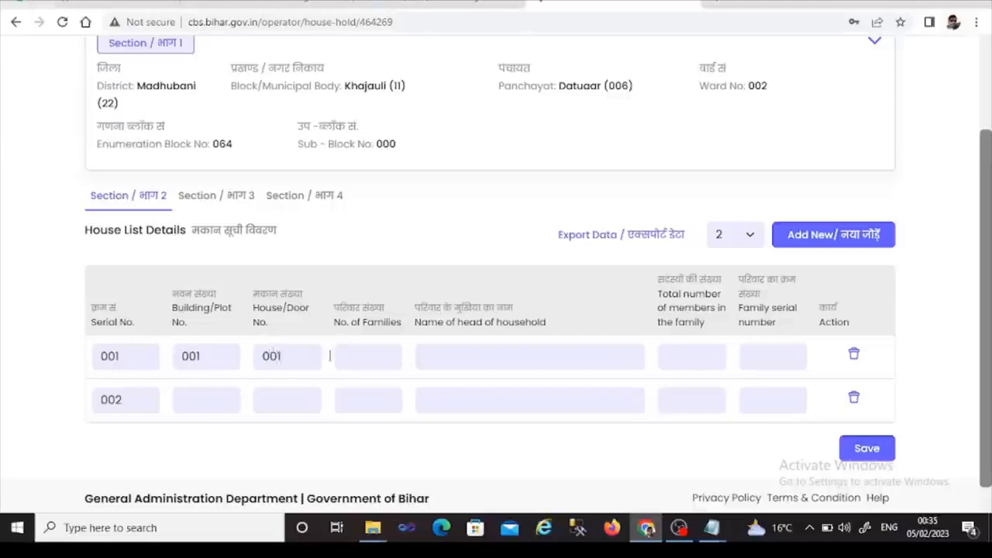
{"action": "left_click", "coordinate": [384, 355]}
{"action": "type", "text": "01"}
{"action": "left_click", "coordinate": [444, 364]}
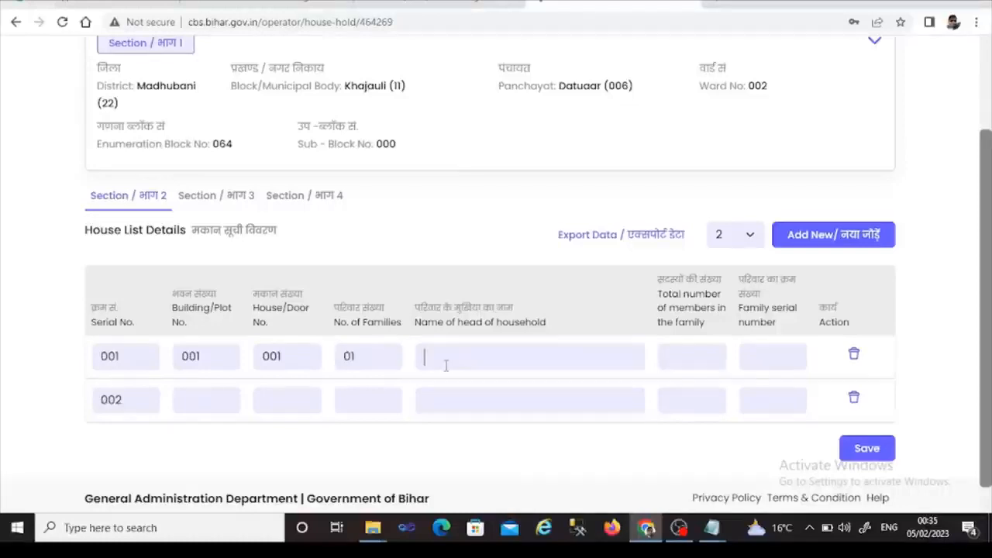
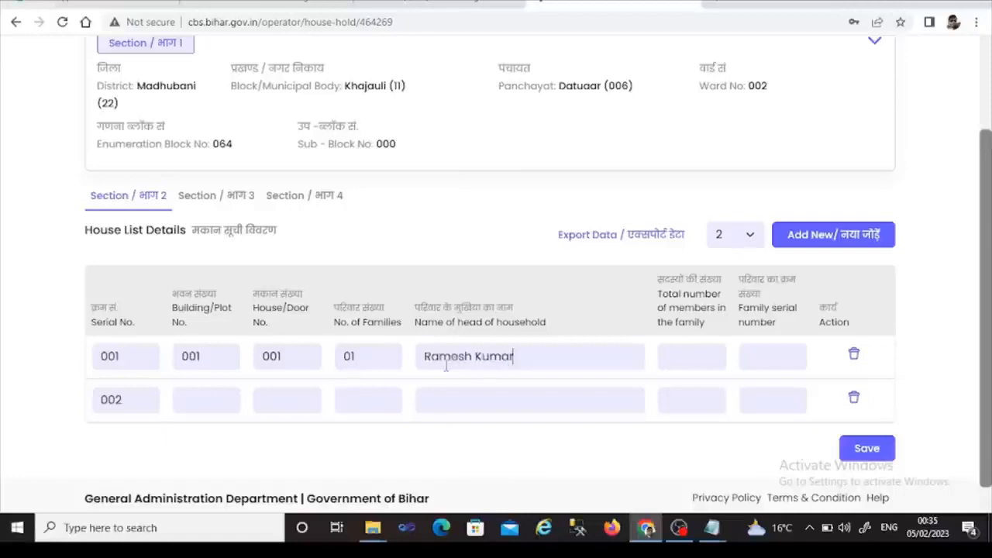
{"action": "left_click", "coordinate": [702, 354]}
{"action": "type", "text": "03"}
{"action": "left_click", "coordinate": [782, 364]}
{"action": "type", "text": "01"}
- Enter house 002 with building 002, door 002 and 02 families
{"action": "left_click", "coordinate": [188, 399]}
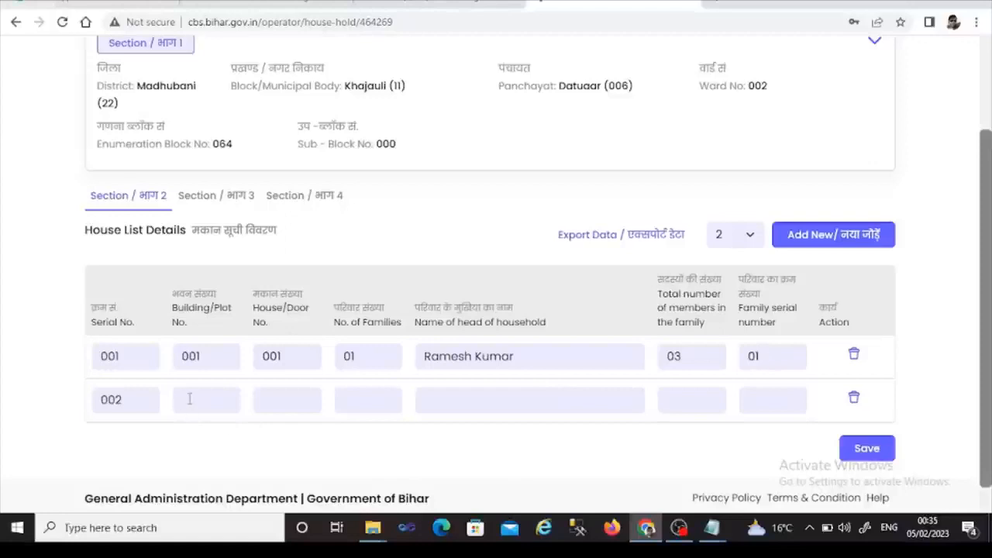
{"action": "type", "text": "002"}
{"action": "left_click", "coordinate": [286, 404]}
{"action": "type", "text": "002"}
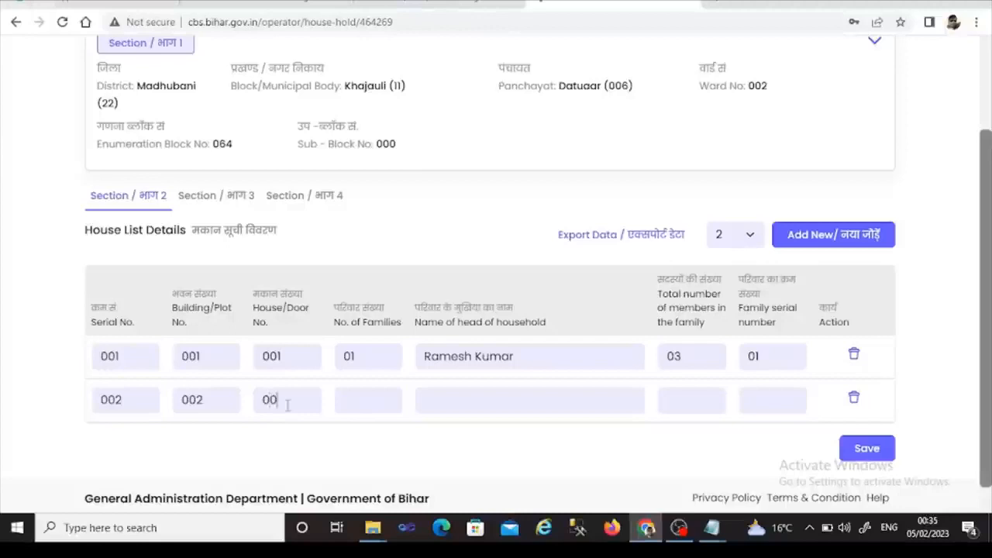
{"action": "left_click", "coordinate": [377, 402]}
{"action": "type", "text": "02"}
{"action": "left_click", "coordinate": [433, 402]}
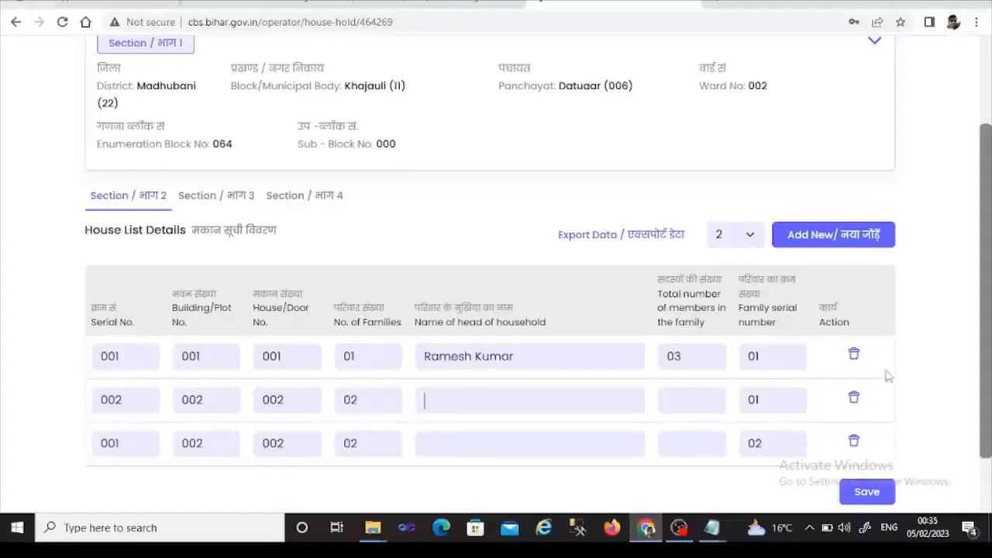
- Enter the head names for house 002's two families, with 05 and 04 members
{"action": "left_click_drag", "start_coordinate": [988, 362], "coordinate": [990, 393]}
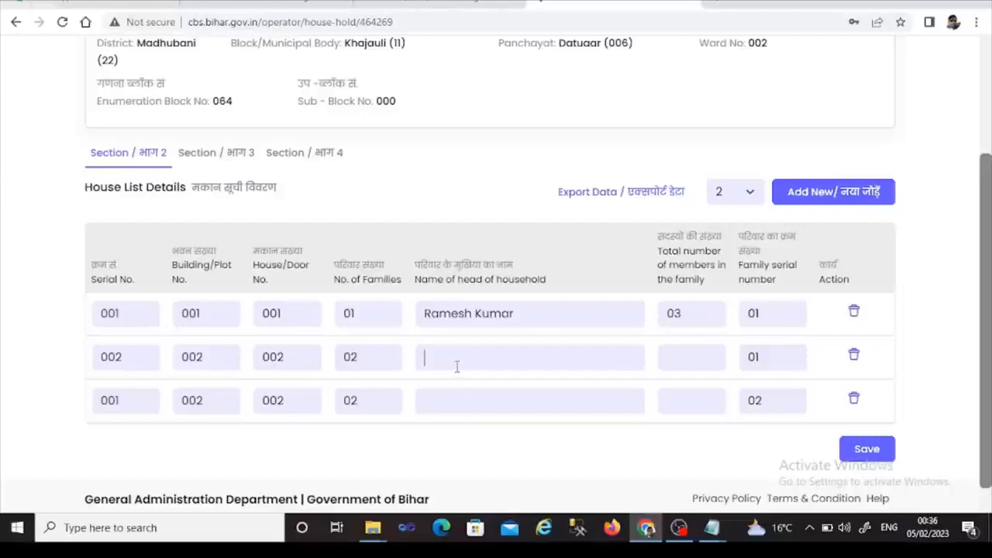
{"action": "key", "text": "Tab"}
{"action": "type", "text": "05"}
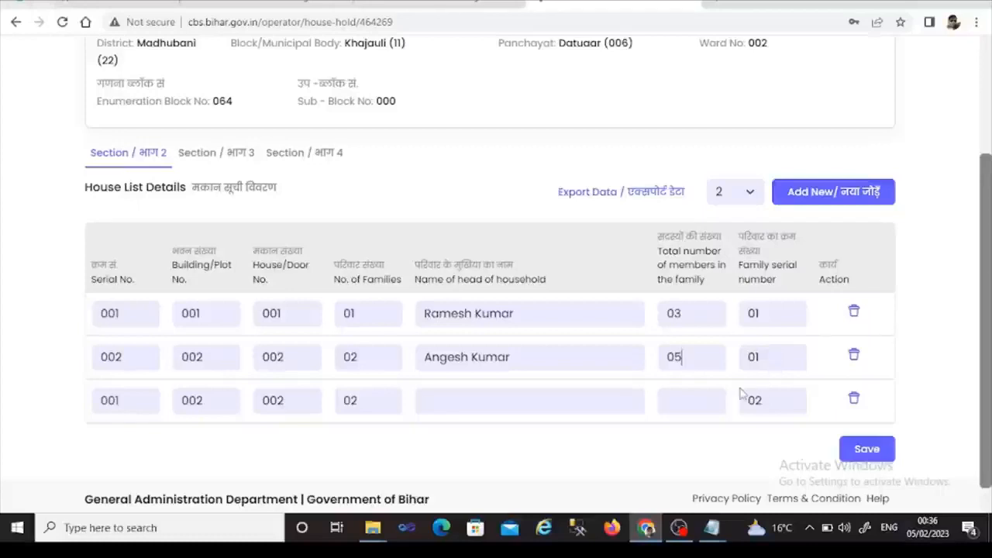
{"action": "left_click", "coordinate": [454, 403]}
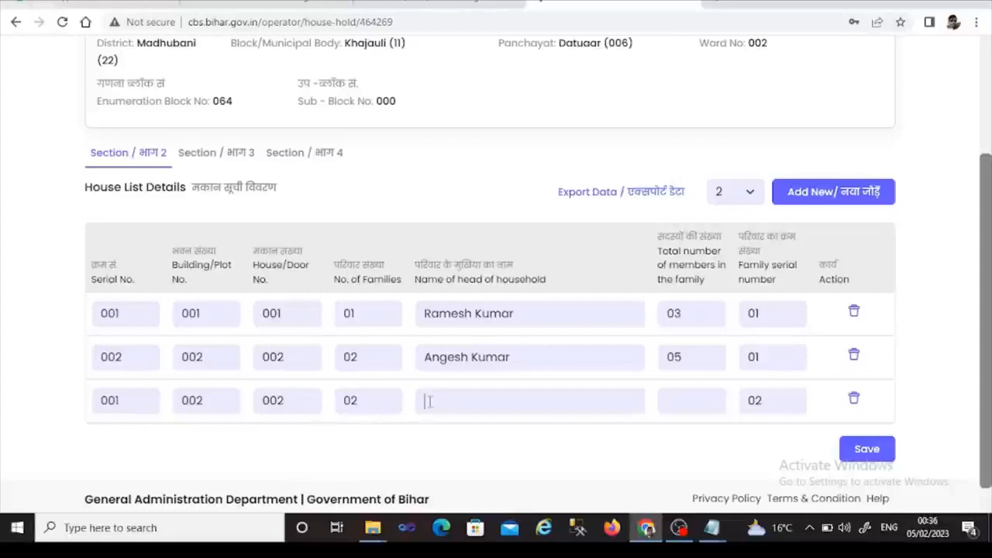
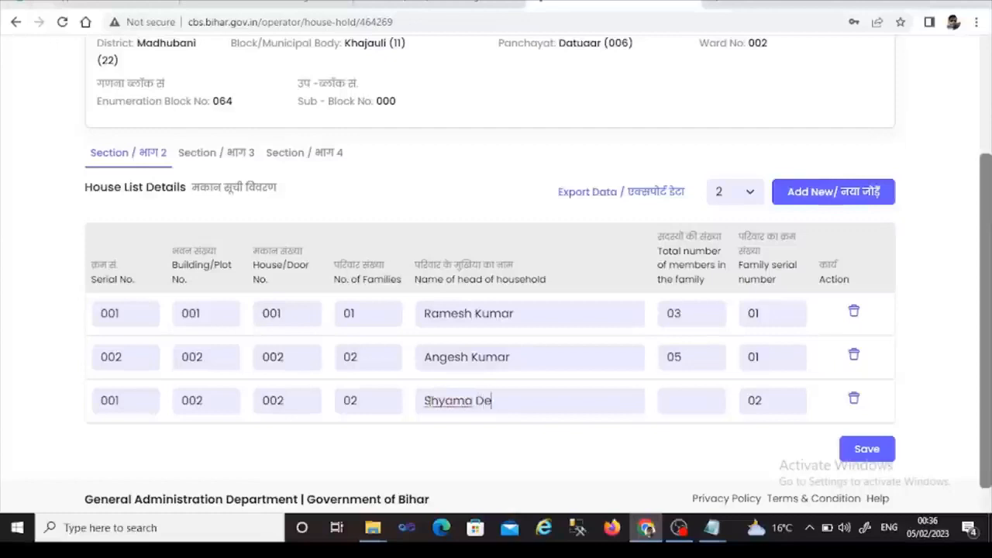
{"action": "left_click", "coordinate": [682, 405]}
{"action": "type", "text": "04"}
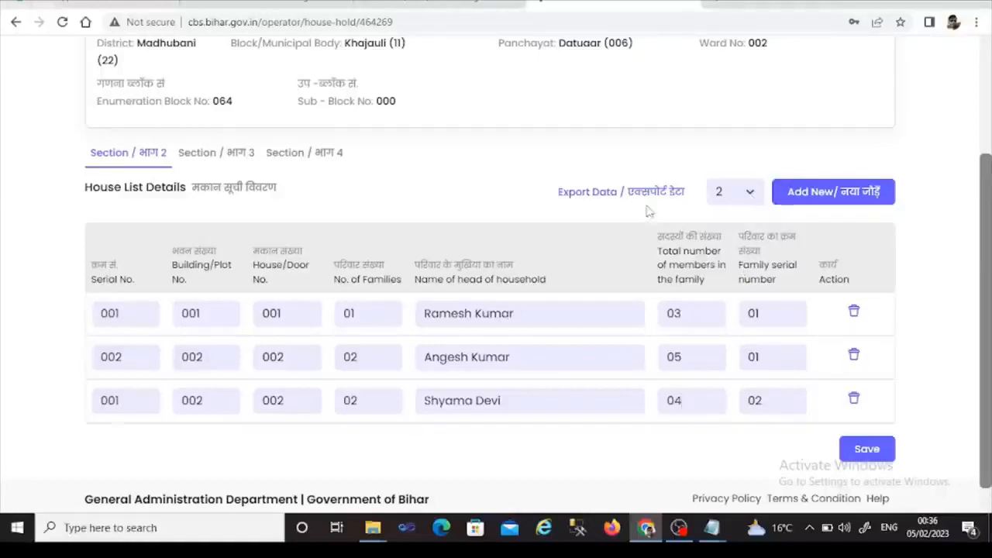
- Add five blank house rows by setting the row count to 5 and adding them
{"action": "left_click", "coordinate": [750, 194]}
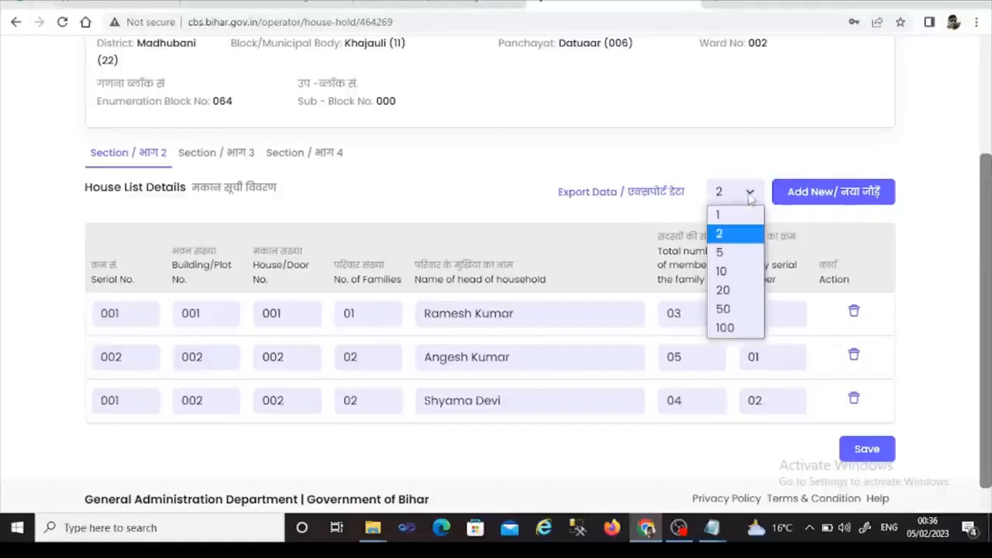
{"action": "left_click", "coordinate": [721, 254]}
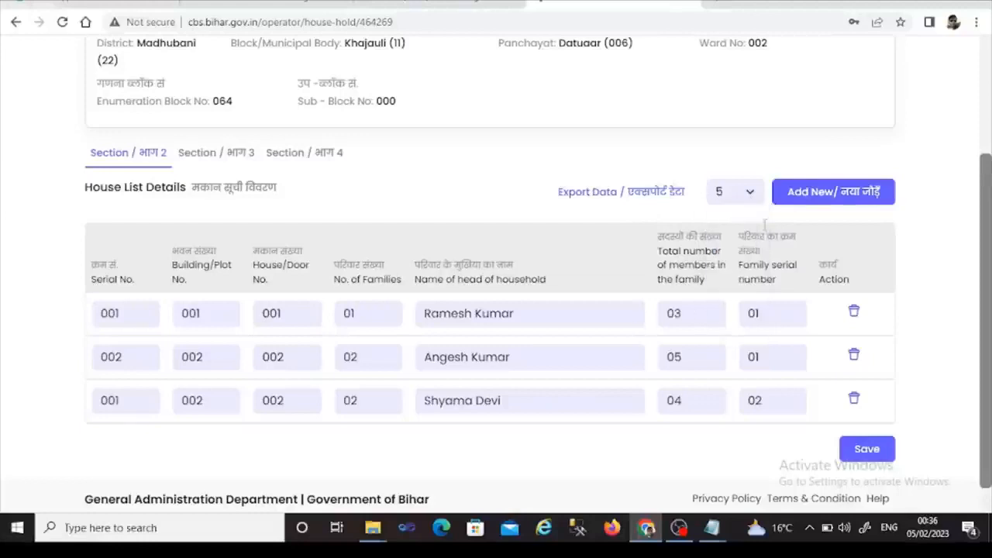
{"action": "left_click", "coordinate": [821, 199]}
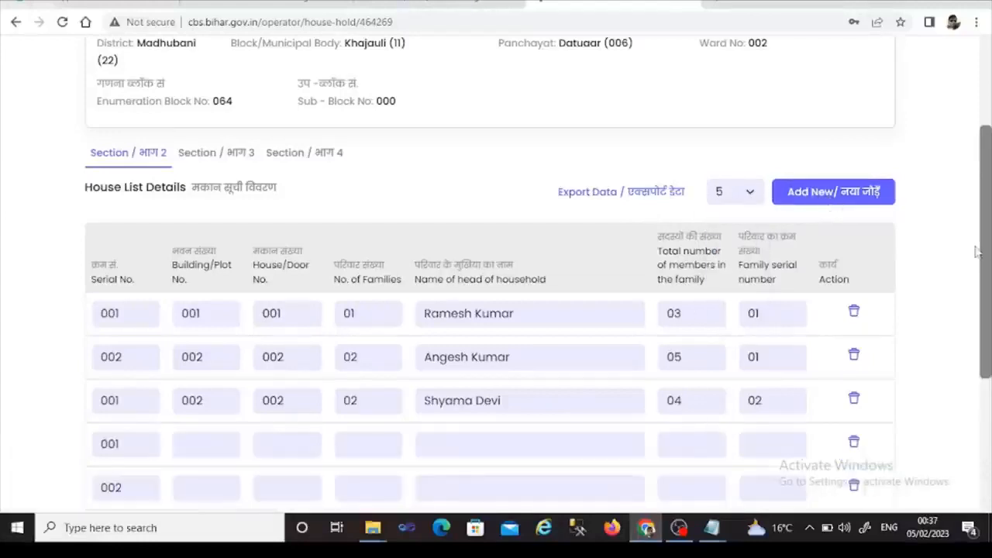
{"action": "left_click_drag", "start_coordinate": [983, 256], "coordinate": [979, 345]}
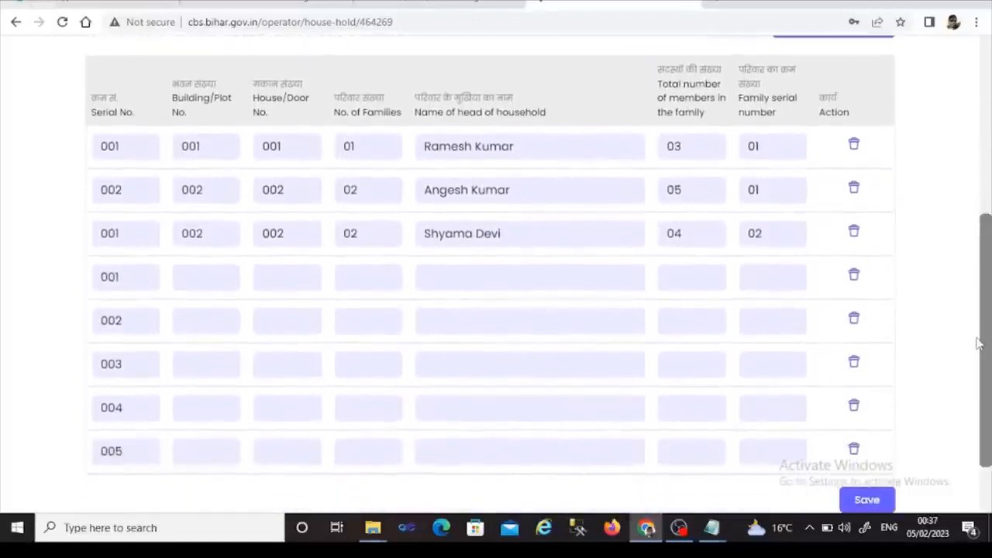
- Fill house 003 (one family, head's name, 06 members, serial 01) and enter building 004 next
{"action": "left_click", "coordinate": [199, 282]}
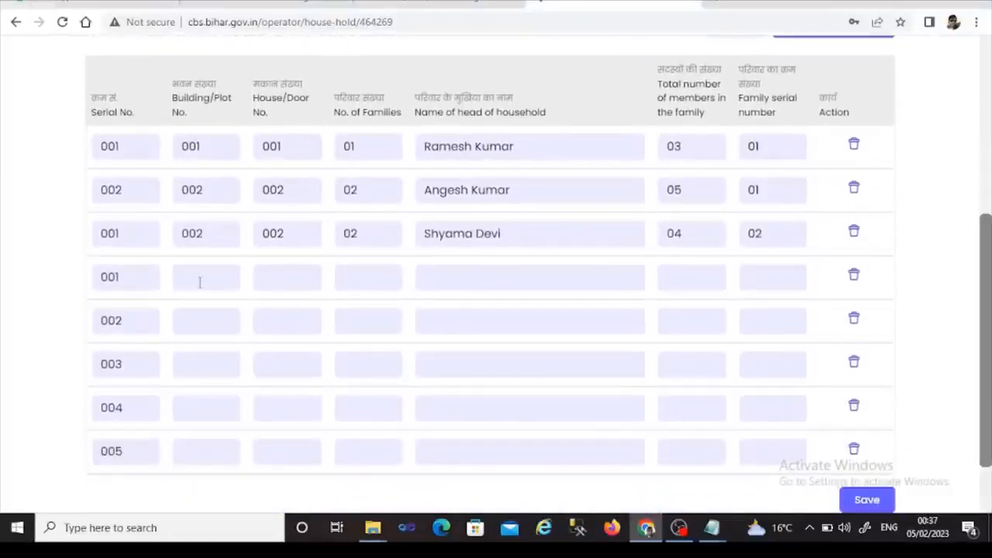
{"action": "type", "text": "003"}
{"action": "key", "text": "Tab"}
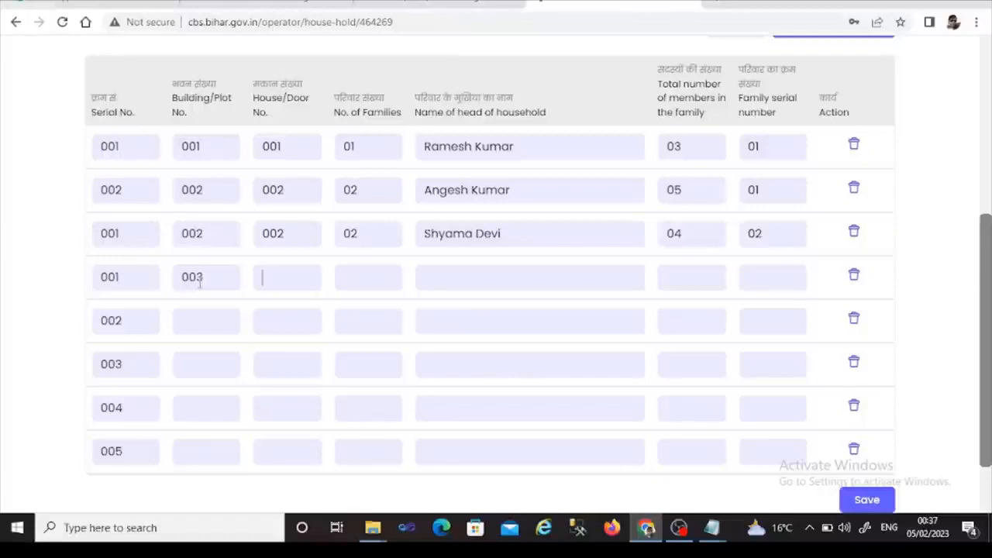
{"action": "type", "text": "003"}
{"action": "type", "text": "01"}
{"action": "key", "text": "Tab"}
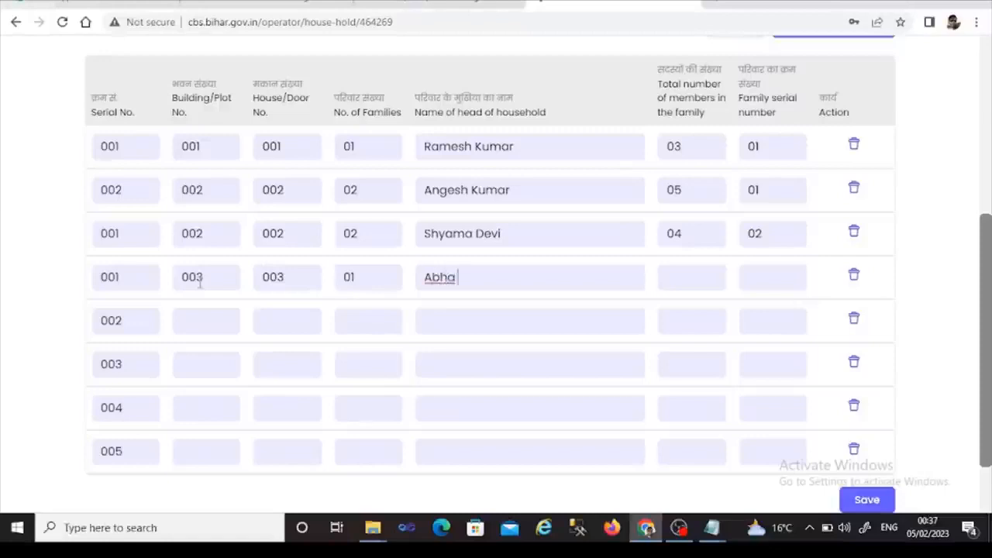
{"action": "key", "text": "Tab"}
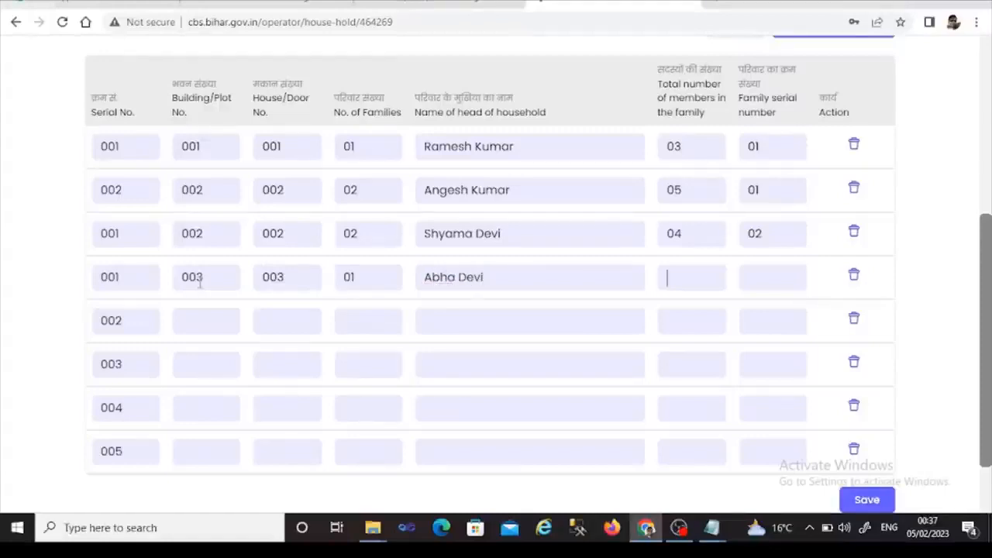
{"action": "type", "text": "06"}
{"action": "key", "text": "Tab"}
{"action": "type", "text": "01"}
{"action": "left_click", "coordinate": [190, 325]}
{"action": "type", "text": "004"}
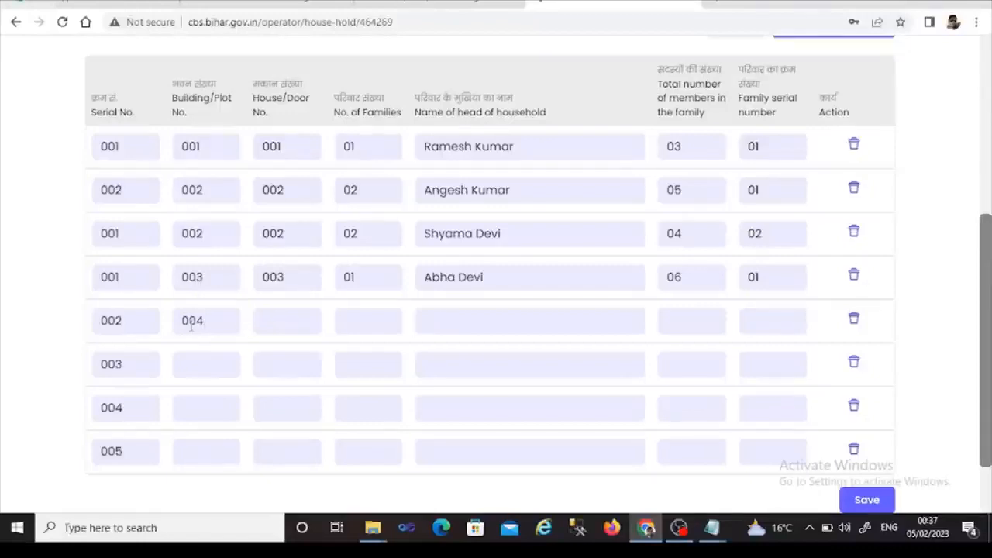
- Complete house 004: door 004, 01 family, head's name, 06 members, serial 01
{"action": "key", "text": "Tab"}
{"action": "type", "text": "004"}
{"action": "left_click", "coordinate": [354, 325]}
{"action": "type", "text": "01"}
{"action": "left_click", "coordinate": [435, 324]}
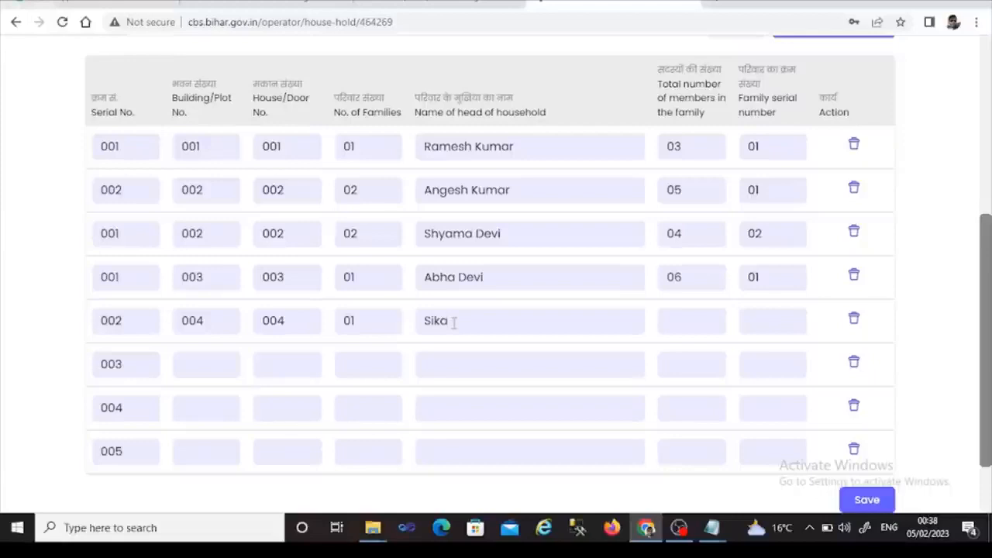
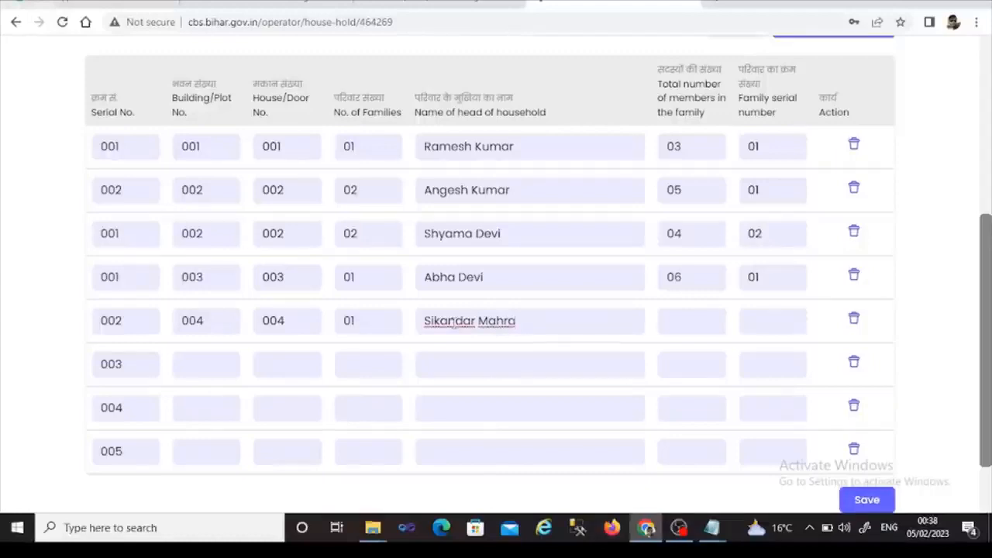
{"action": "left_click", "coordinate": [688, 324]}
{"action": "type", "text": "06"}
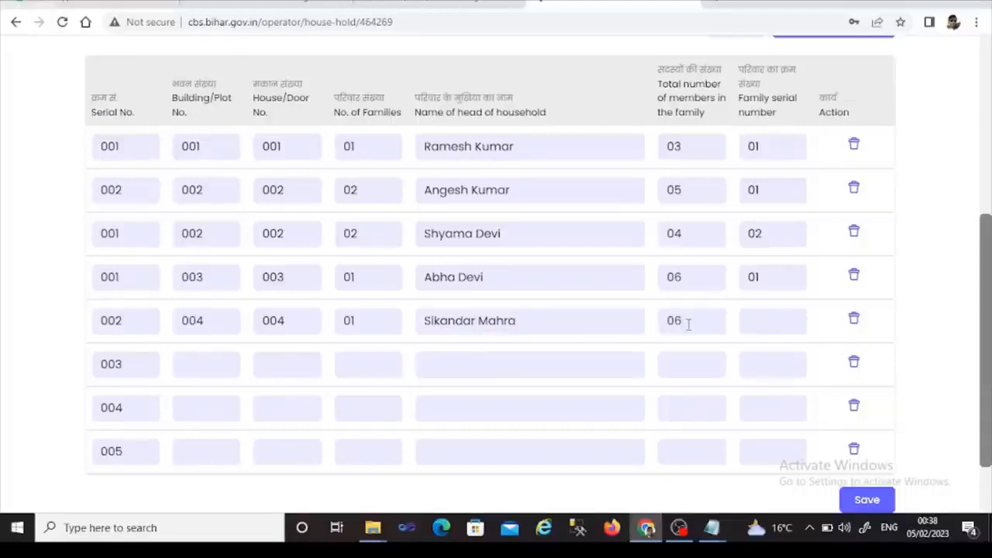
{"action": "left_click", "coordinate": [748, 322]}
{"action": "type", "text": "01"}
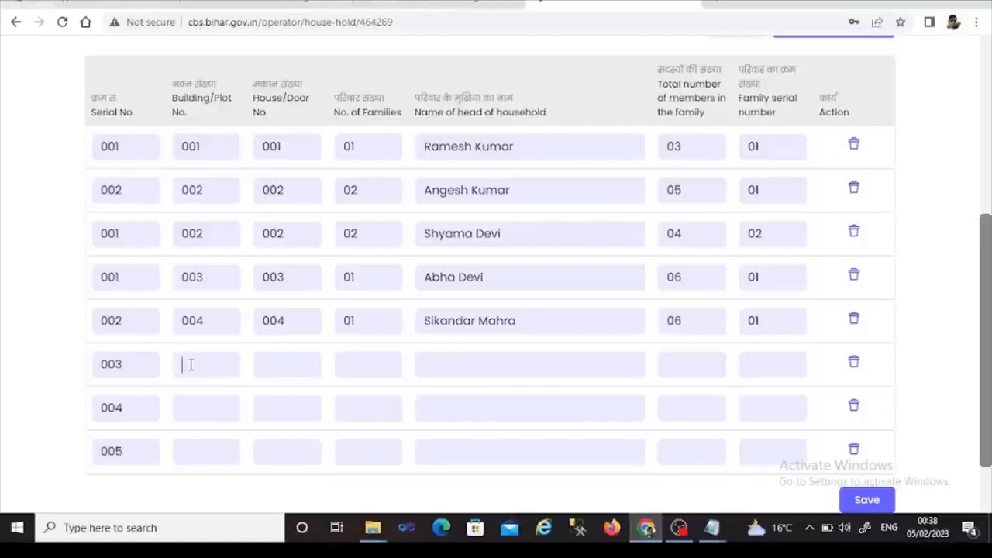
- Record house 005 (building 005): 01 family, head's name entered, 05 members, family serial 01
{"action": "type", "text": "005"}
{"action": "left_click", "coordinate": [275, 364]}
{"action": "type", "text": "005"}
{"action": "left_click", "coordinate": [341, 368]}
{"action": "type", "text": "01"}
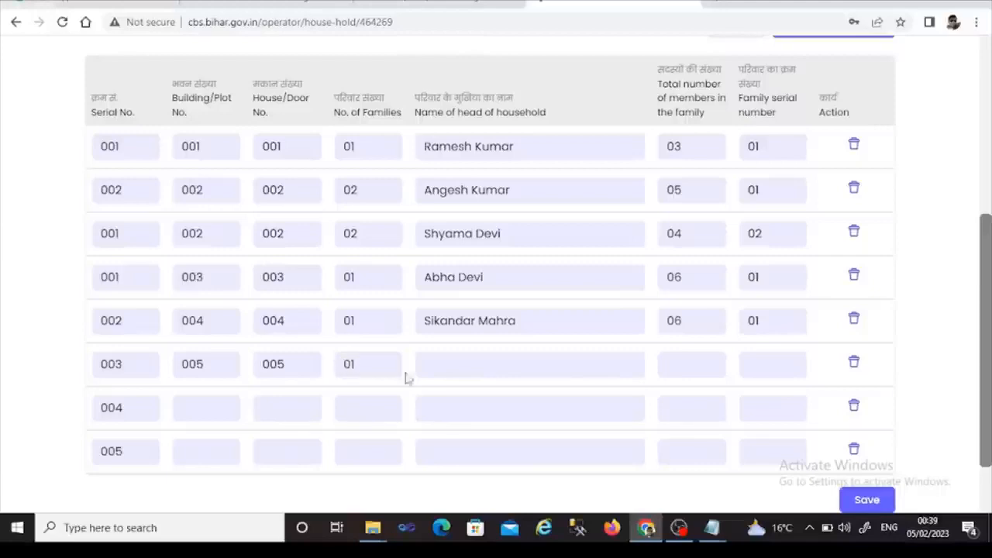
{"action": "left_click", "coordinate": [432, 371]}
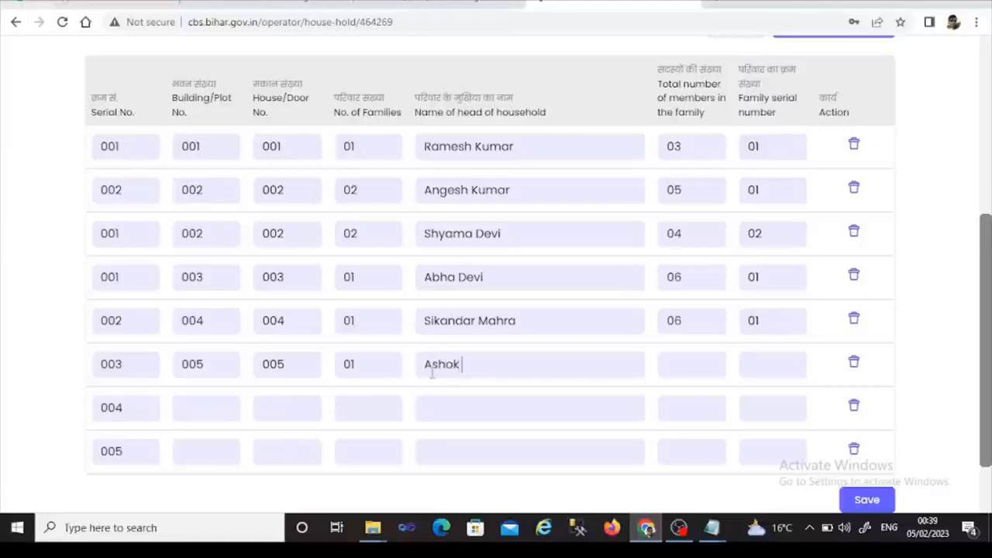
{"action": "left_click", "coordinate": [696, 374]}
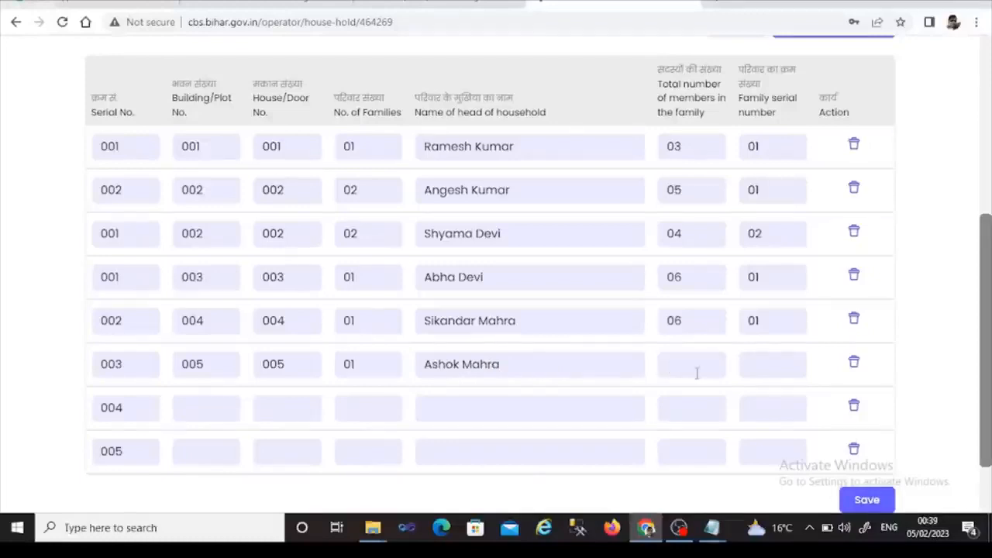
{"action": "type", "text": "05"}
{"action": "key", "text": "Tab"}
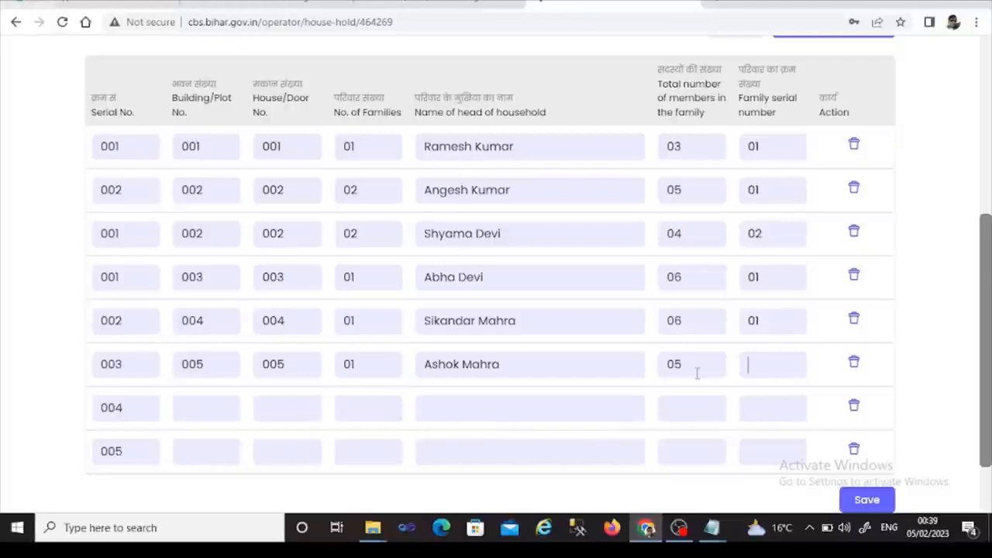
{"action": "type", "text": "01"}
- Record house 006 (building 006): 01 family, head's name entered, 03 members, family serial 01
{"action": "type", "text": "006"}
{"action": "left_click", "coordinate": [276, 408]}
{"action": "type", "text": "006"}
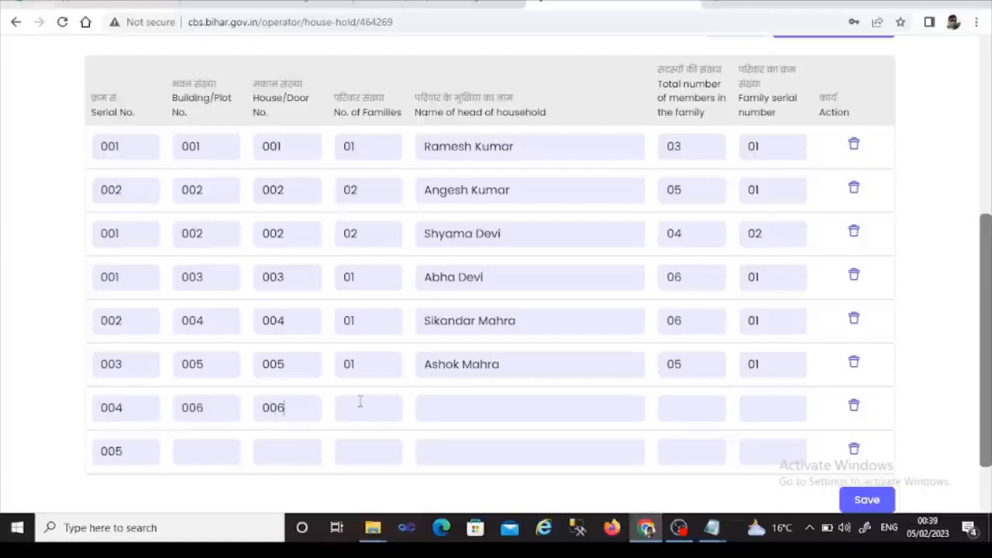
{"action": "left_click", "coordinate": [356, 407]}
{"action": "type", "text": "01"}
{"action": "key", "text": "Tab"}
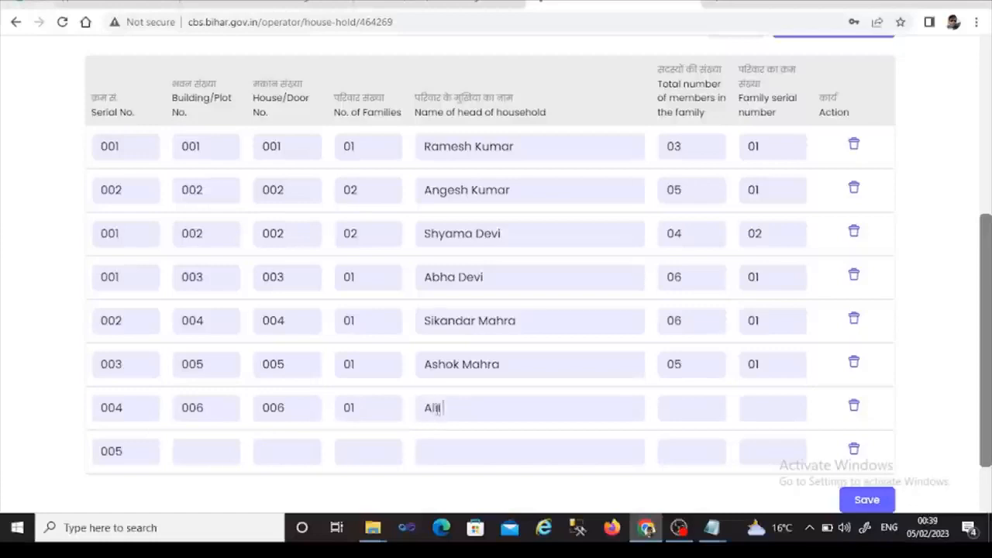
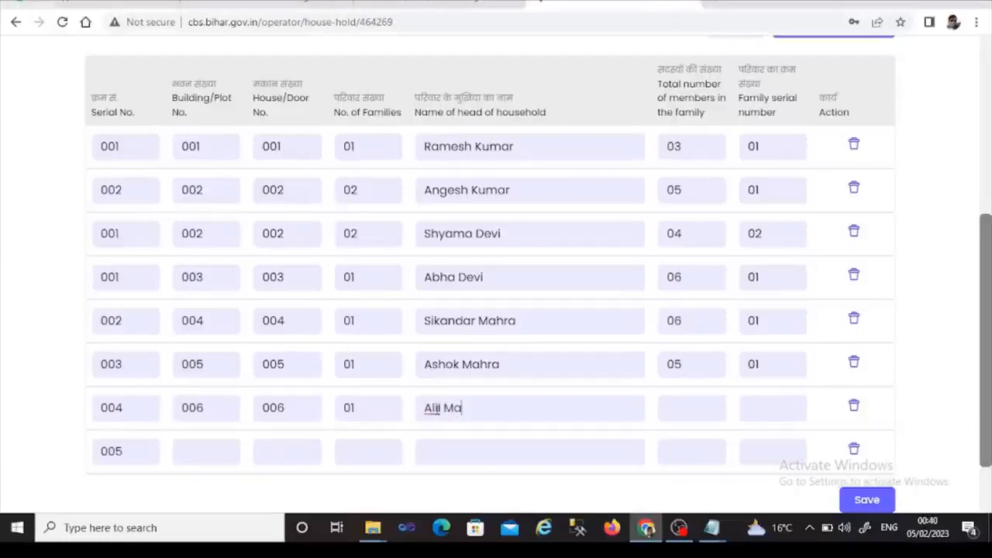
{"action": "left_click", "coordinate": [690, 407]}
{"action": "type", "text": "03"}
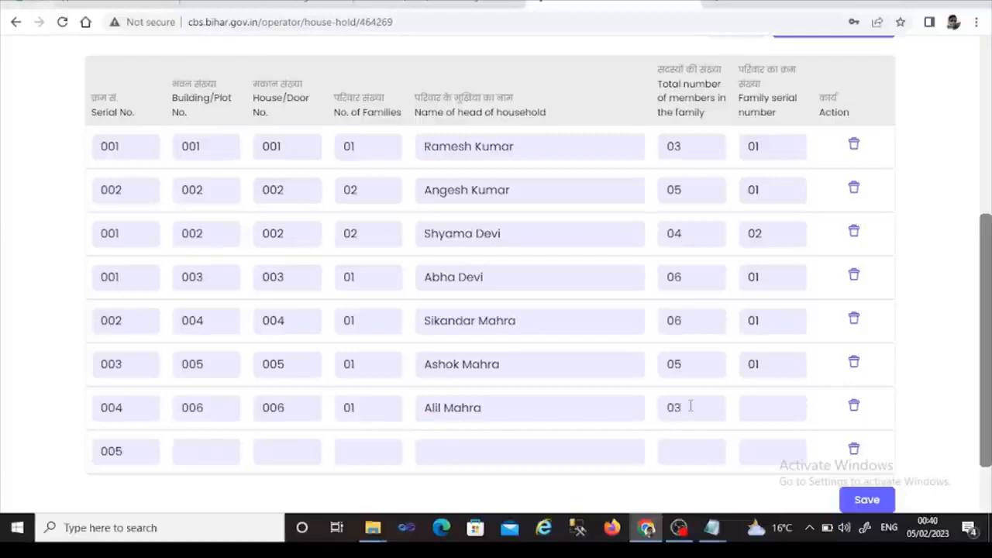
{"action": "left_click", "coordinate": [761, 407]}
{"action": "type", "text": "01"}
{"action": "scroll", "coordinate": [988, 383], "scroll_direction": "down", "scroll_amount": 1}
{"action": "scroll", "coordinate": [988, 383], "scroll_direction": "down", "scroll_amount": 1}
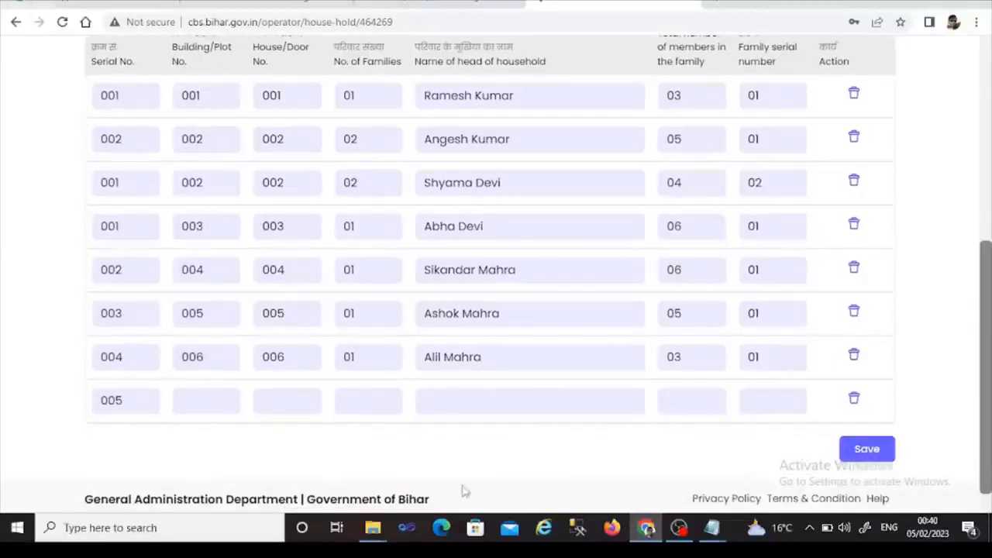
- Enter building 007, house 007 with 03 families, generating three family rows
{"action": "left_click", "coordinate": [197, 411]}
{"action": "type", "text": "007"}
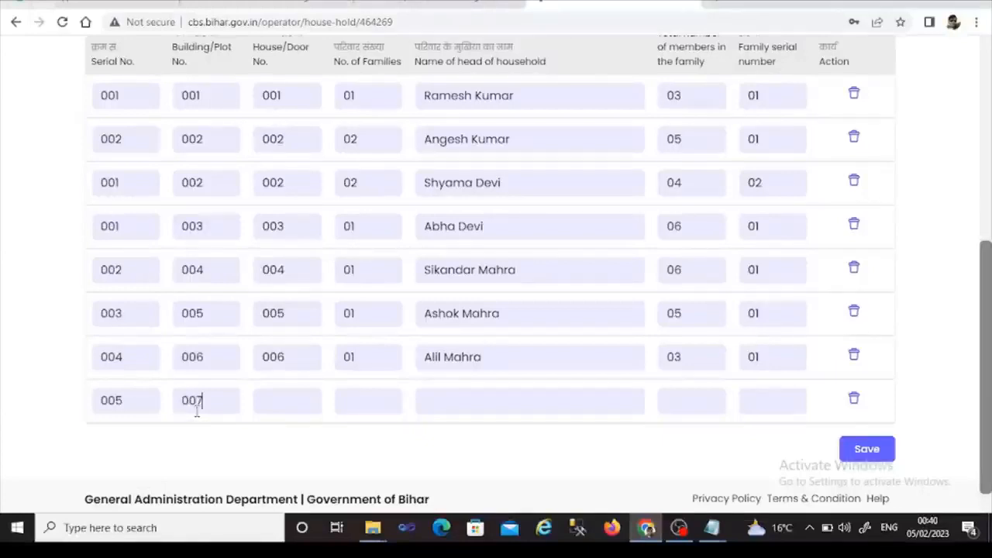
{"action": "left_click", "coordinate": [264, 403]}
{"action": "type", "text": "007"}
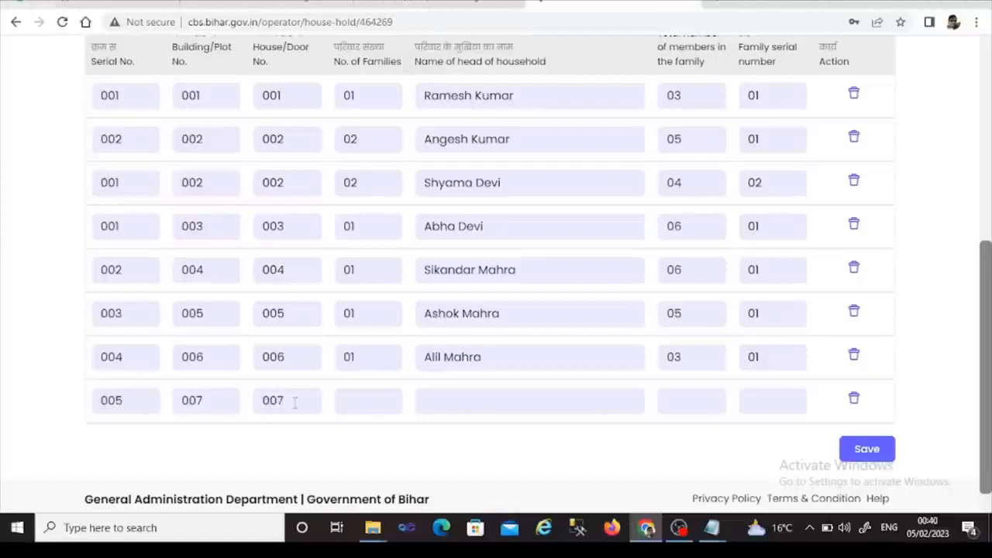
{"action": "left_click", "coordinate": [359, 401]}
{"action": "type", "text": "03"}
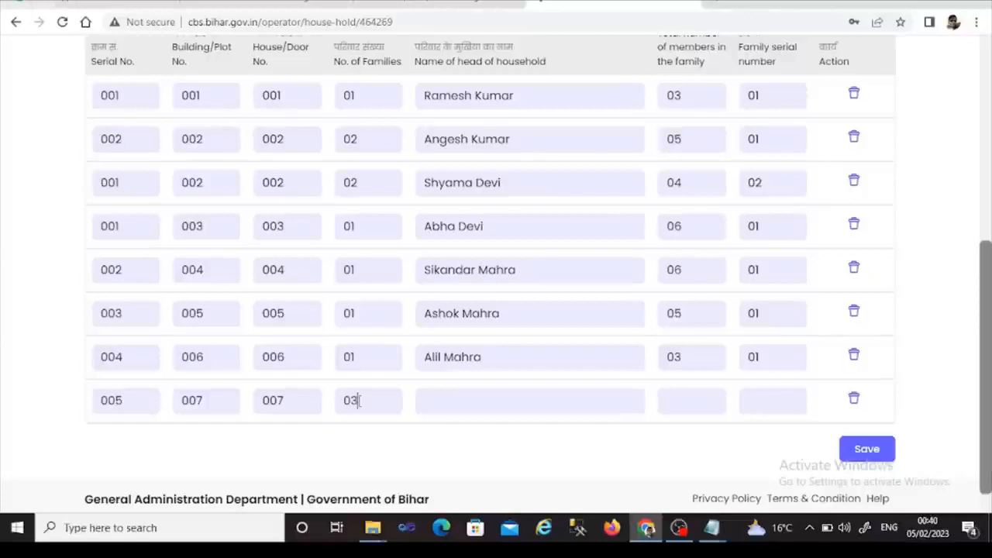
{"action": "key", "text": "Tab"}
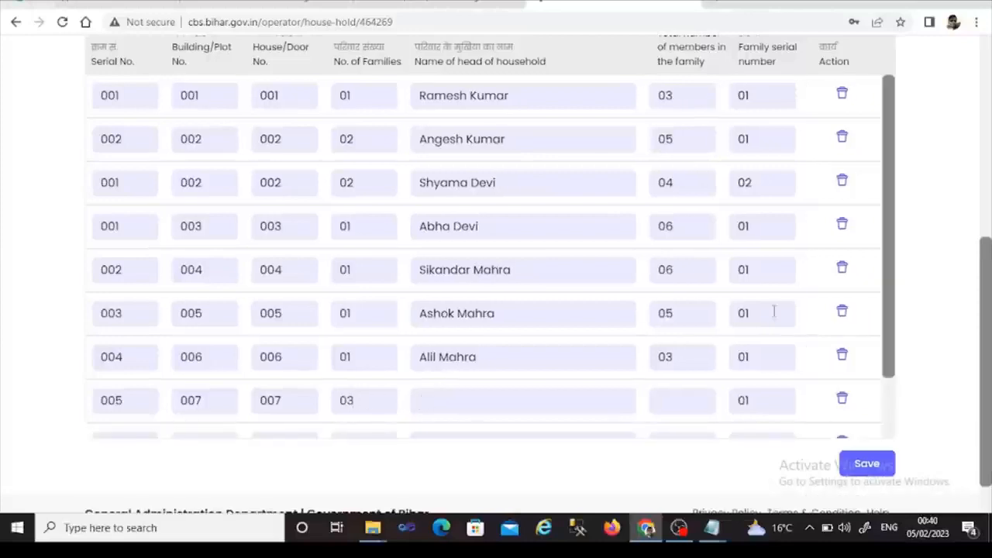
{"action": "left_click_drag", "start_coordinate": [888, 330], "coordinate": [883, 405]}
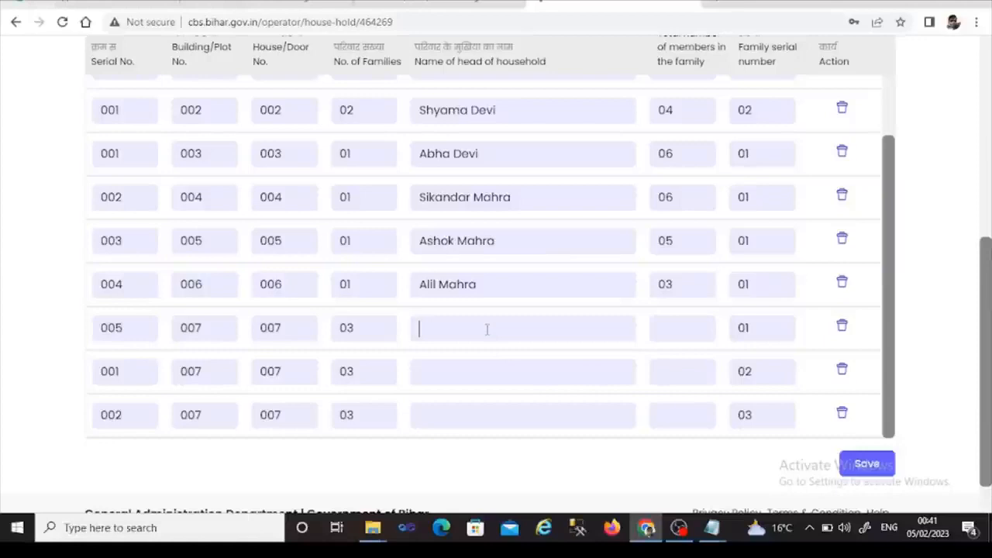
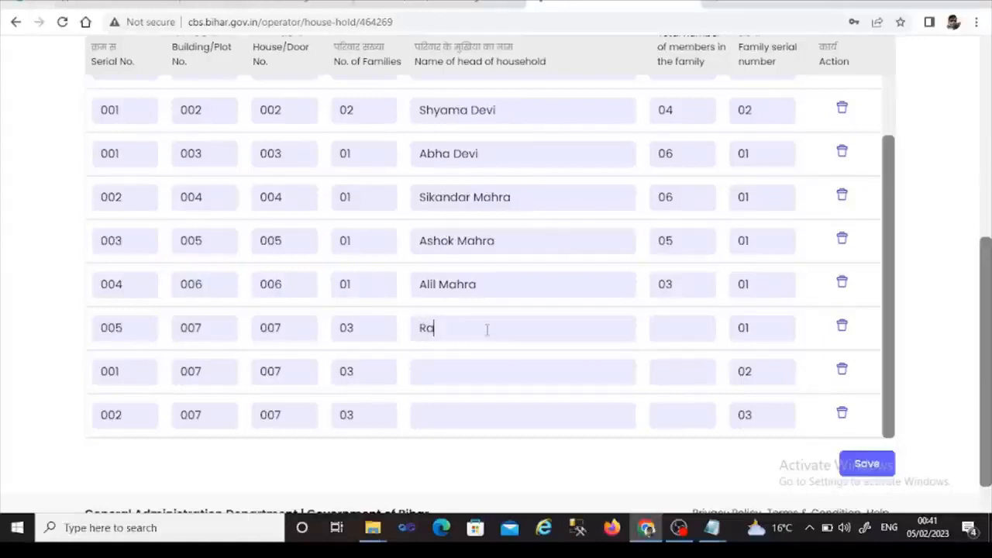
- Enter each house 007 family head's name with member counts 04, 03 and 04
{"action": "left_click", "coordinate": [710, 328]}
{"action": "type", "text": "04"}
{"action": "left_click", "coordinate": [491, 377]}
{"action": "type", "text": "Rs"}
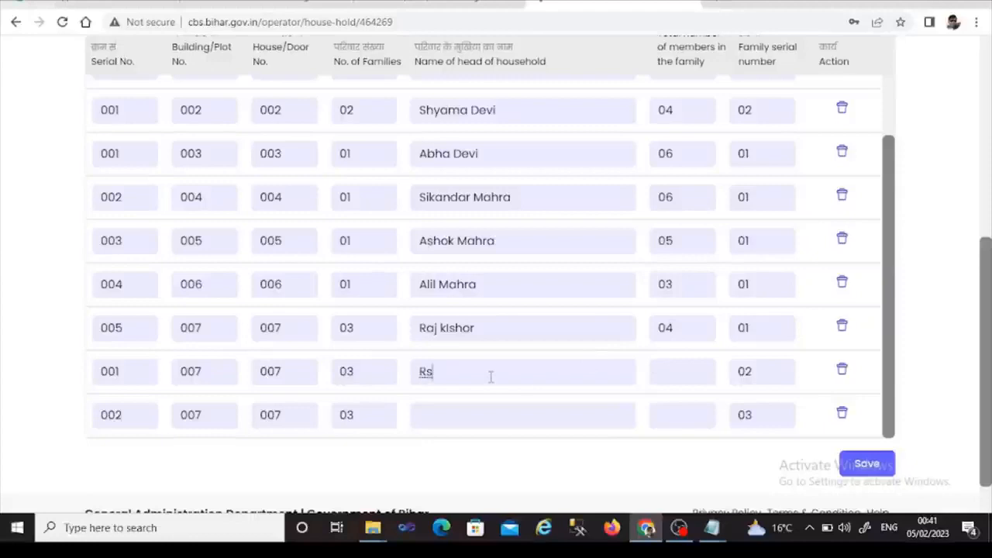
{"action": "key", "text": "BackSpace"}
{"action": "key", "text": "Tab"}
{"action": "type", "text": "03"}
{"action": "left_click", "coordinate": [457, 426]}
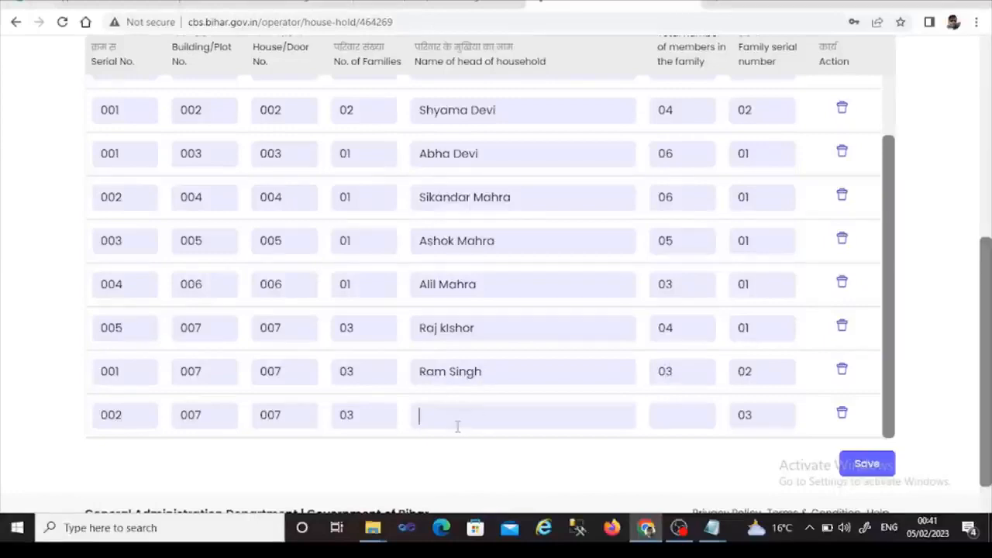
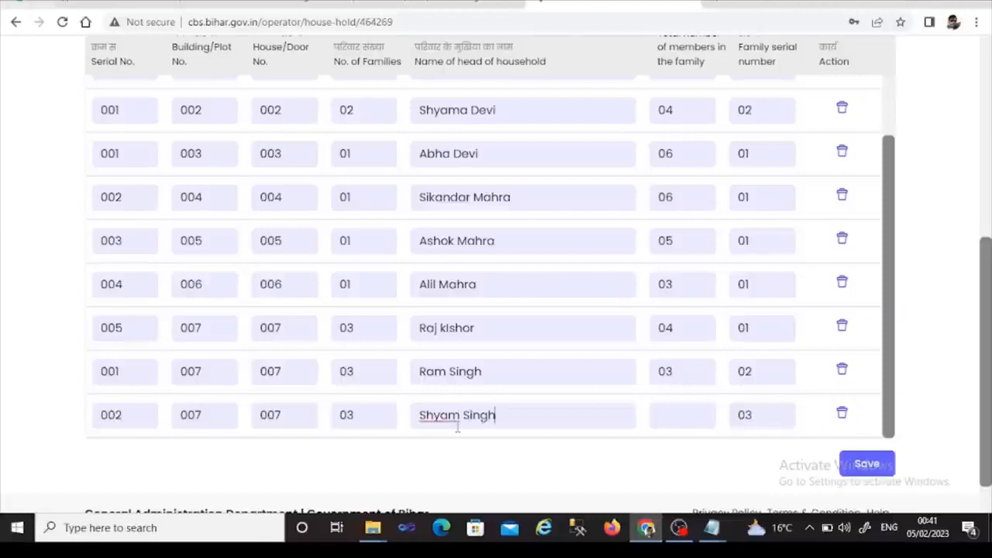
{"action": "key", "text": "Tab"}
{"action": "type", "text": "04"}
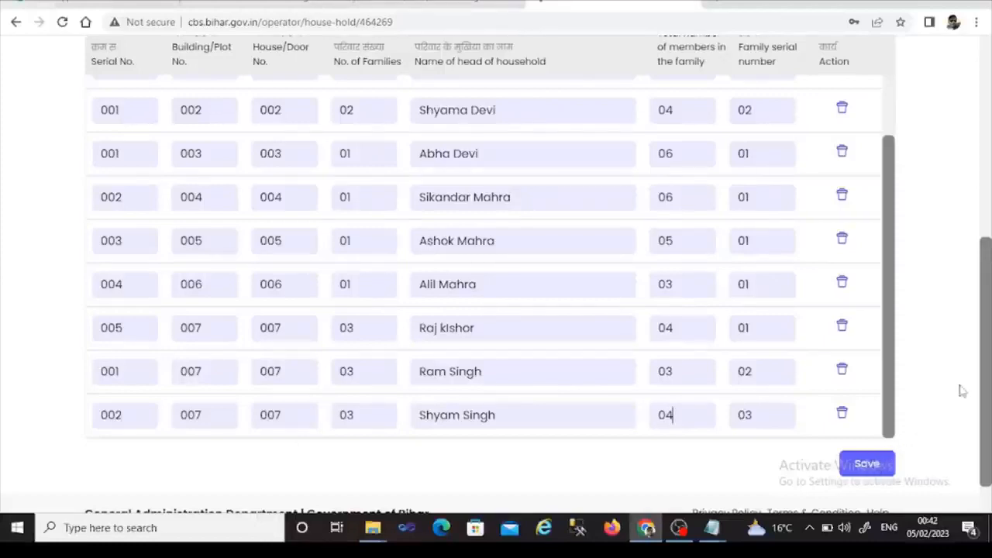
{"action": "scroll", "coordinate": [989, 388], "scroll_direction": "up", "scroll_amount": 2}
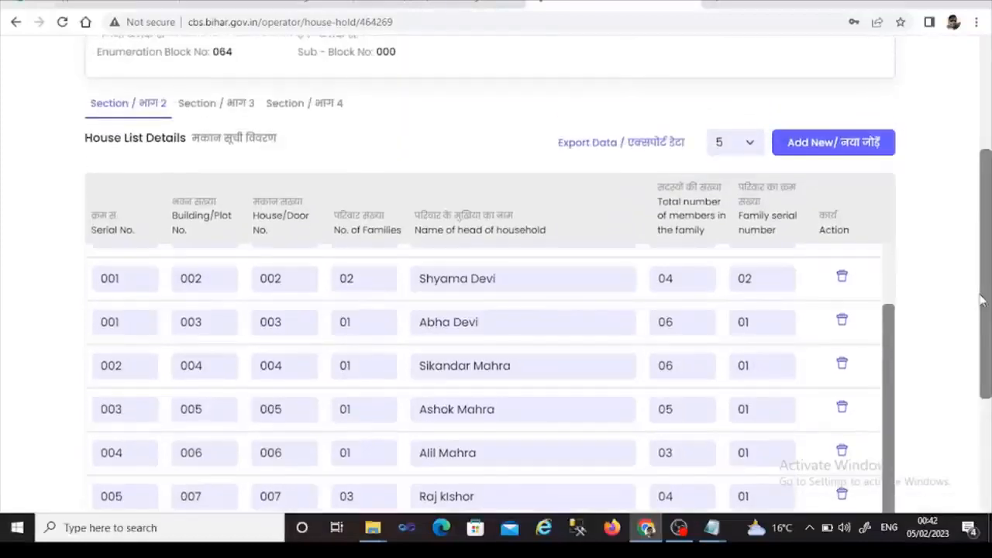
{"action": "left_click", "coordinate": [750, 144]}
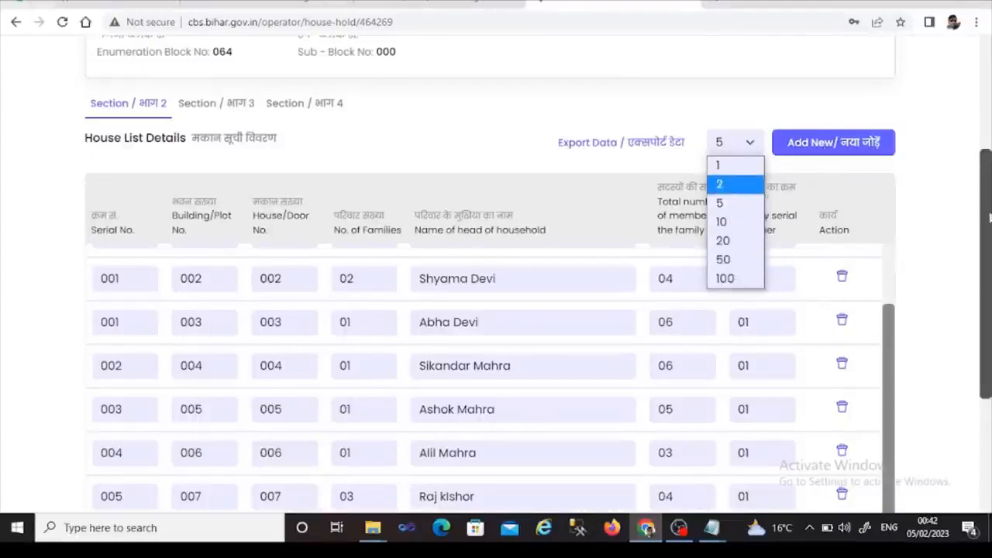
{"action": "left_click_drag", "start_coordinate": [989, 216], "coordinate": [976, 323]}
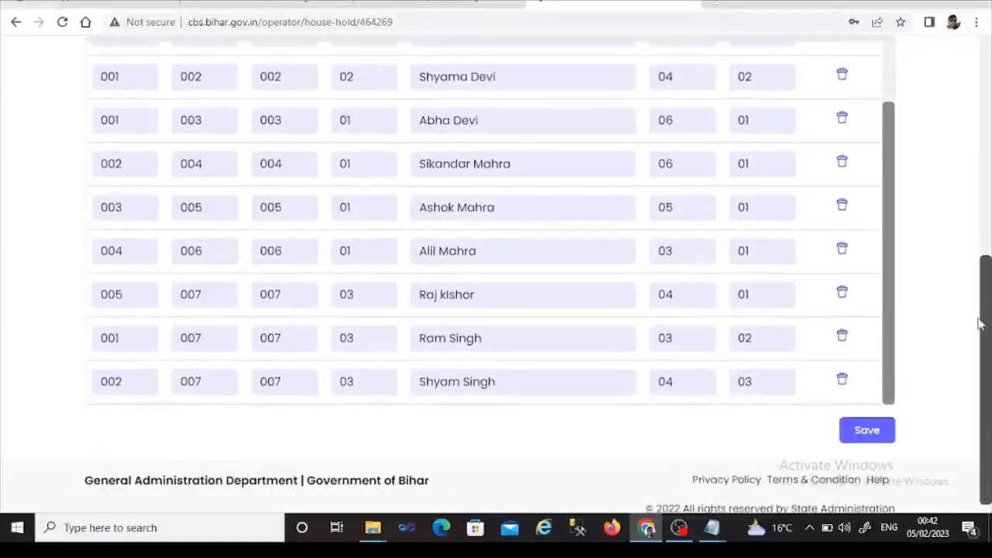
{"action": "left_click", "coordinate": [868, 431]}
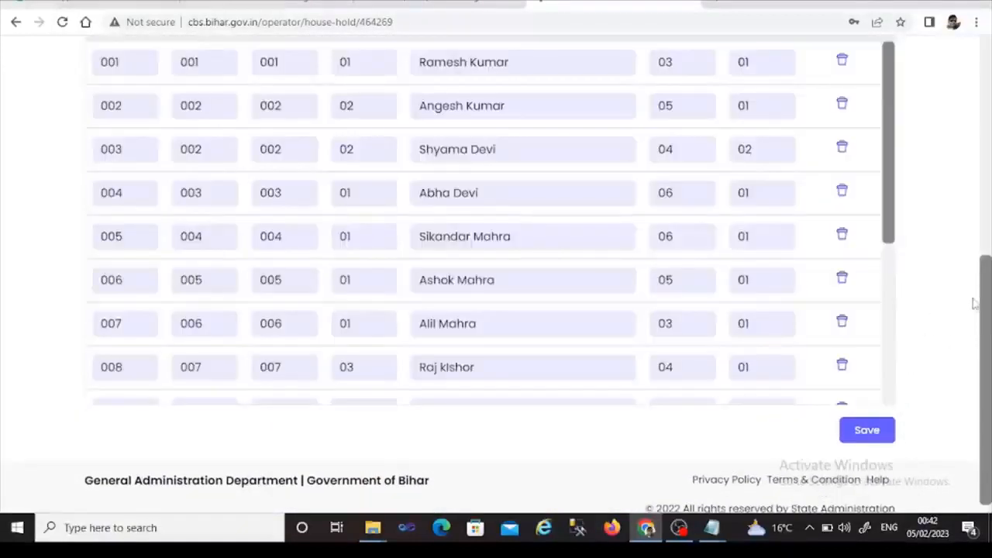
{"action": "left_click_drag", "start_coordinate": [984, 312], "coordinate": [982, 244]}
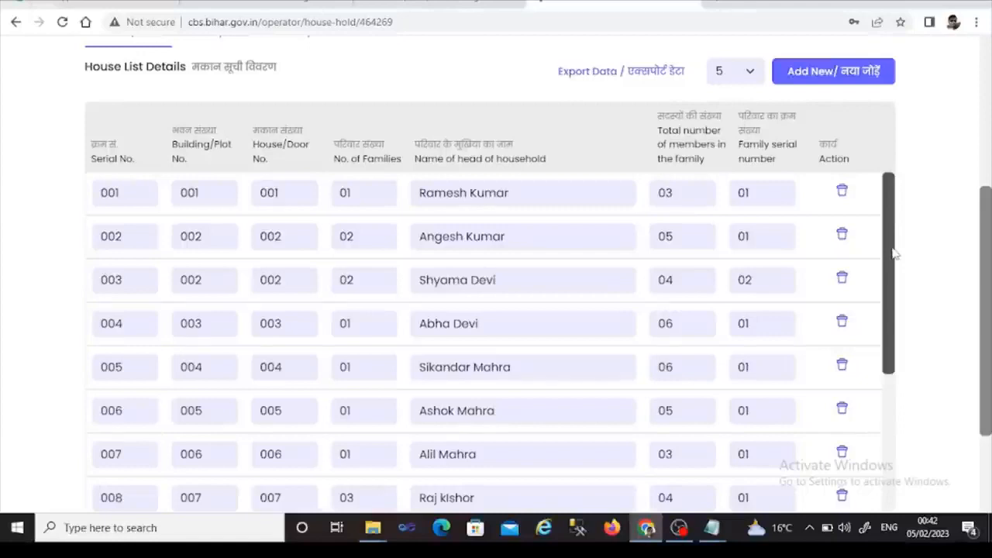
{"action": "left_click_drag", "start_coordinate": [893, 248], "coordinate": [879, 416]}
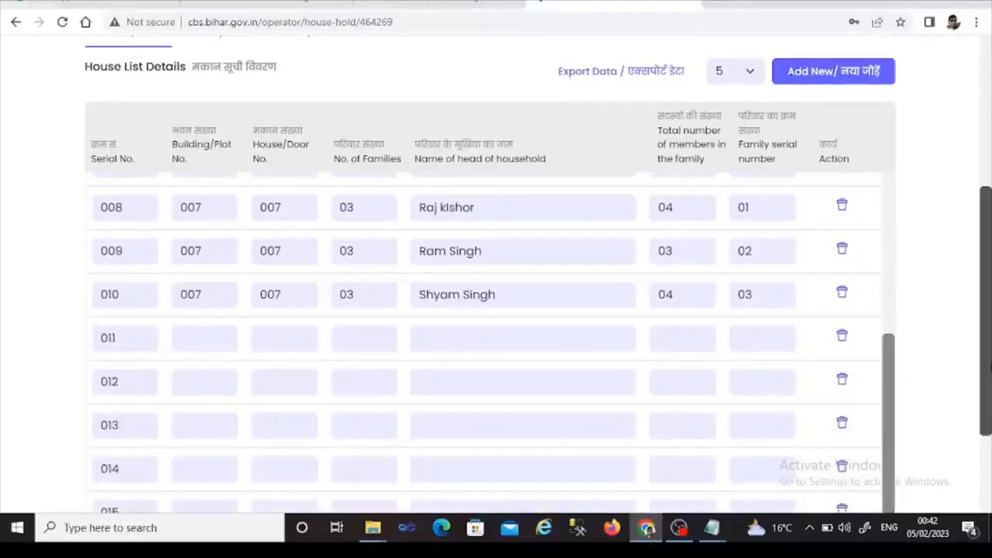
{"action": "left_click_drag", "start_coordinate": [990, 364], "coordinate": [974, 343]}
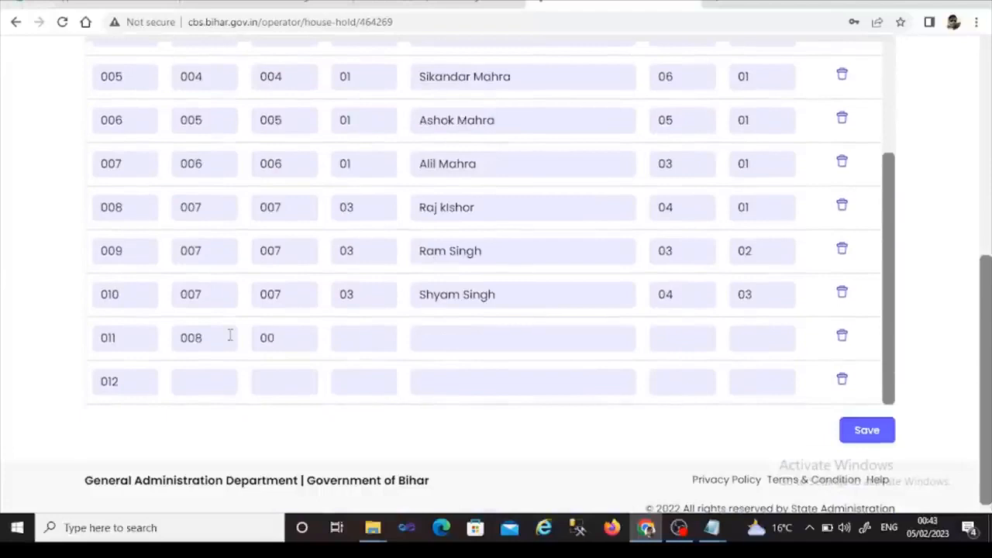
- Complete row 011 for house 008: 01 family, head's name, 02 members, serial 01
{"action": "type", "text": "8"}
{"action": "key", "text": "Tab"}
{"action": "type", "text": "01"}
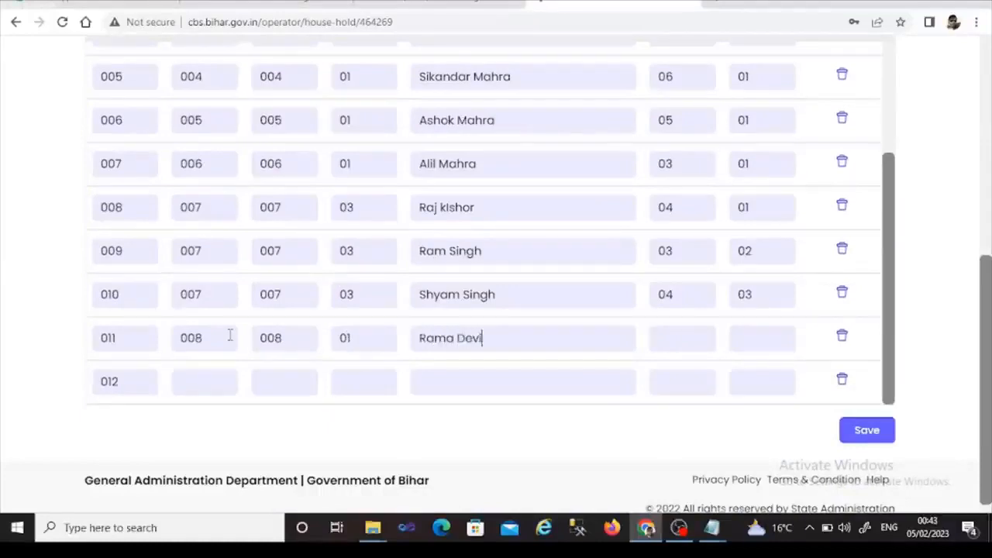
{"action": "key", "text": "Tab"}
{"action": "type", "text": "02"}
{"action": "key", "text": "Tab"}
{"action": "type", "text": "01"}
- Fill row 012 with building 008, house 009: 01 family, head's name, 05 members, serial 01
{"action": "left_click", "coordinate": [202, 385]}
{"action": "type", "text": "008"}
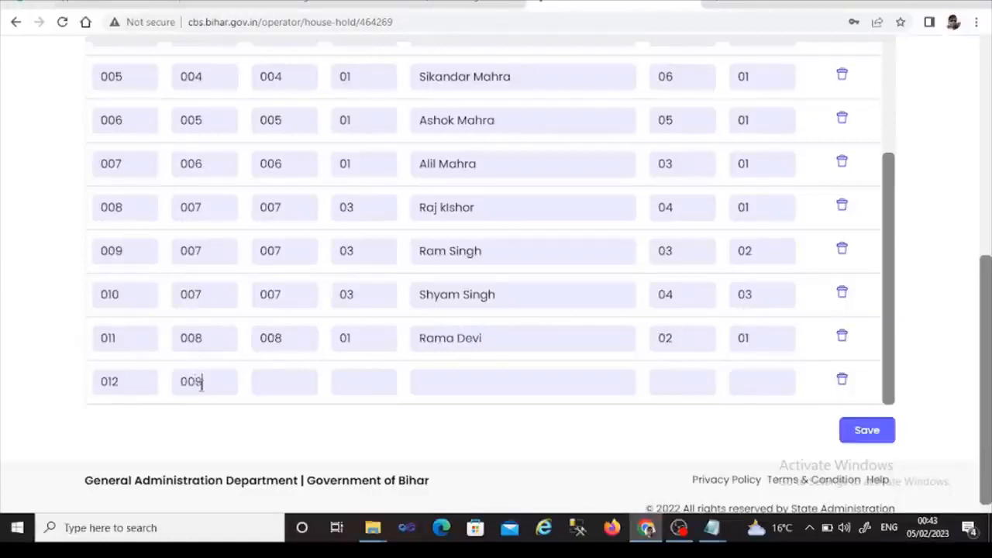
{"action": "key", "text": "Tab"}
{"action": "type", "text": "009"}
{"action": "key", "text": "Tab"}
{"action": "type", "text": "01"}
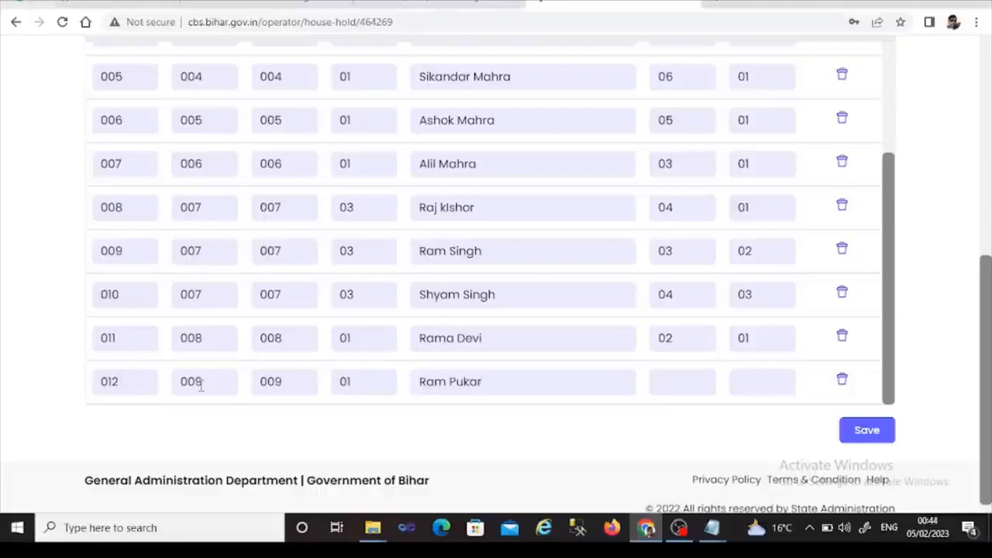
{"action": "key", "text": "Tab"}
{"action": "type", "text": "05"}
{"action": "key", "text": "Tab"}
{"action": "type", "text": "01"}
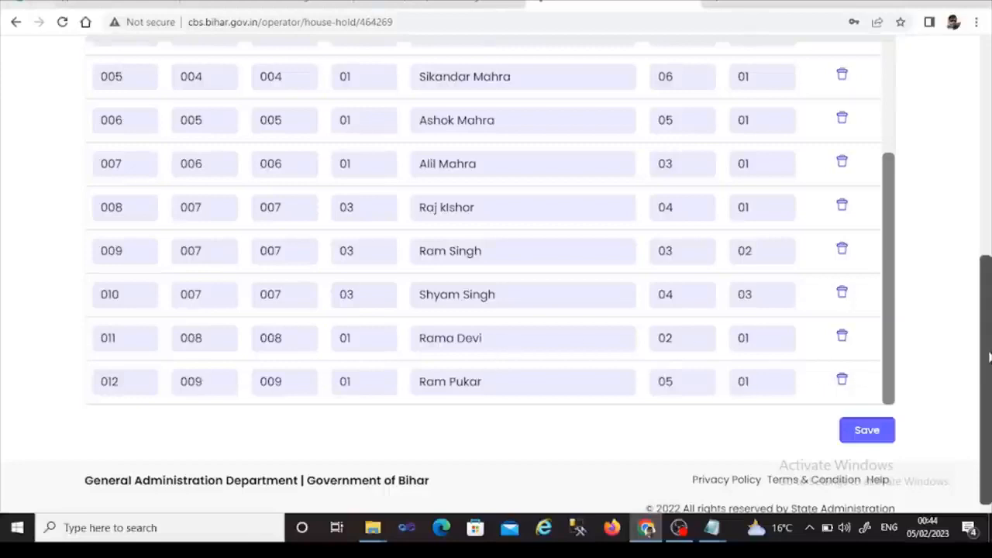
{"action": "scroll", "coordinate": [989, 357], "scroll_direction": "down", "scroll_amount": 1}
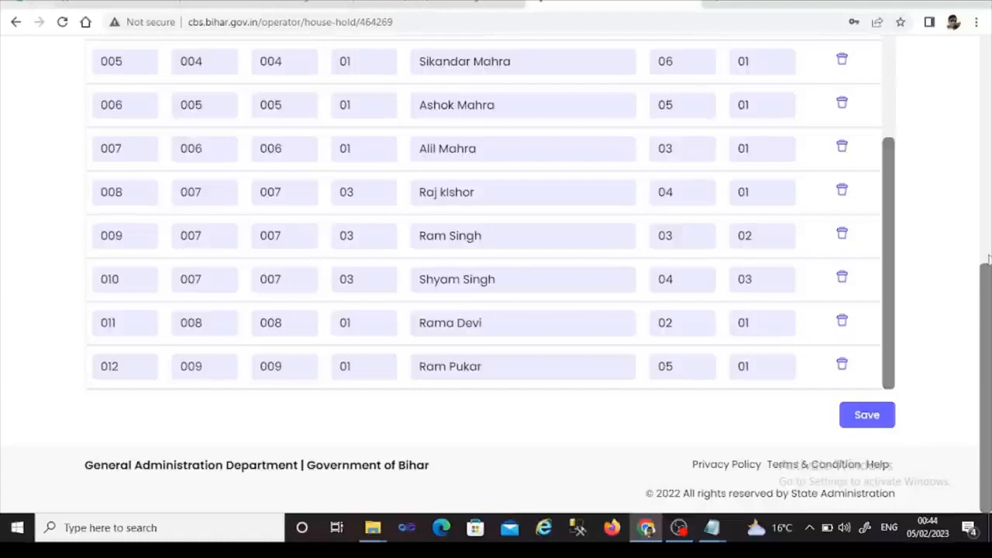
{"action": "left_click_drag", "start_coordinate": [981, 295], "coordinate": [981, 162]}
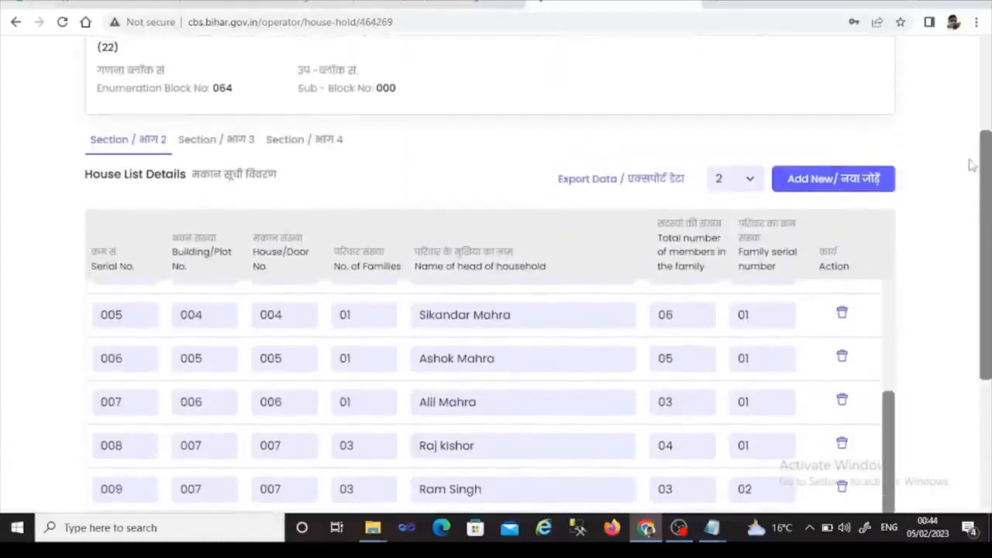
- Set the page size to 1 and save the twelve house list entries
{"action": "left_click", "coordinate": [758, 179]}
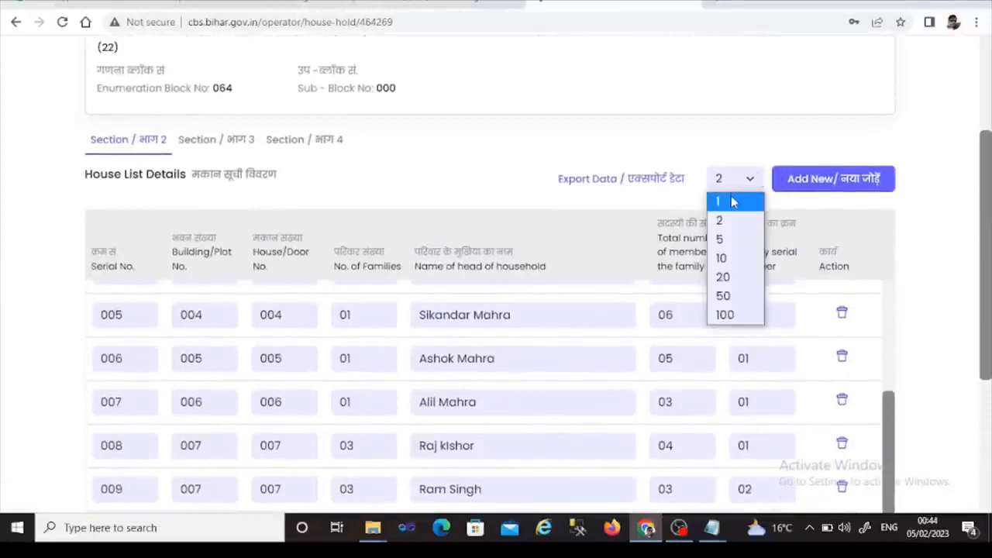
{"action": "left_click", "coordinate": [733, 202]}
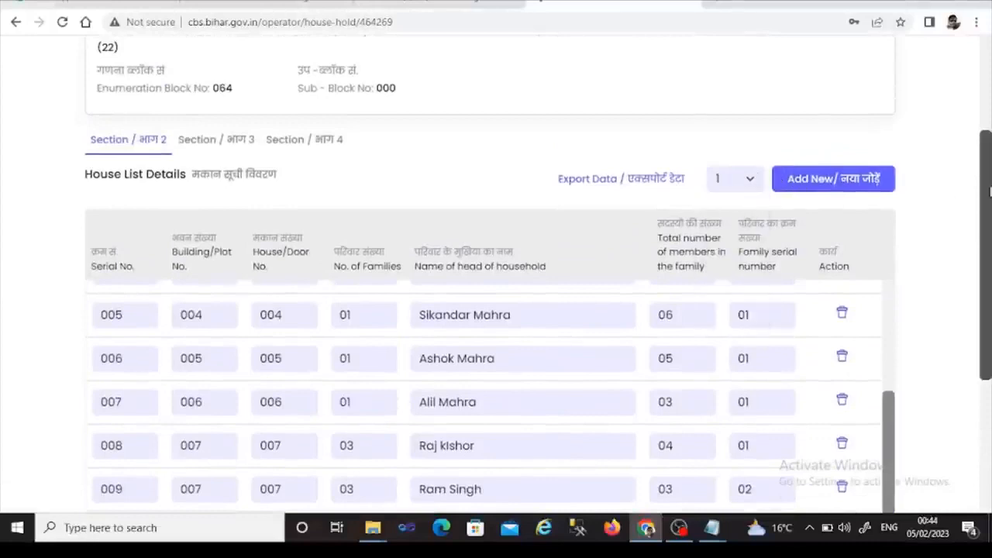
{"action": "left_click_drag", "start_coordinate": [990, 190], "coordinate": [923, 336]}
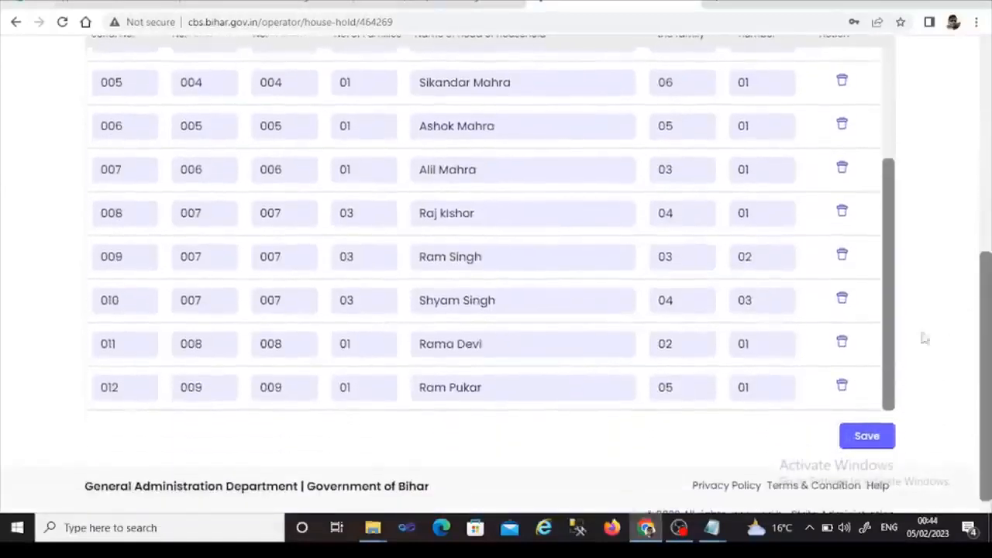
{"action": "left_click", "coordinate": [868, 437]}
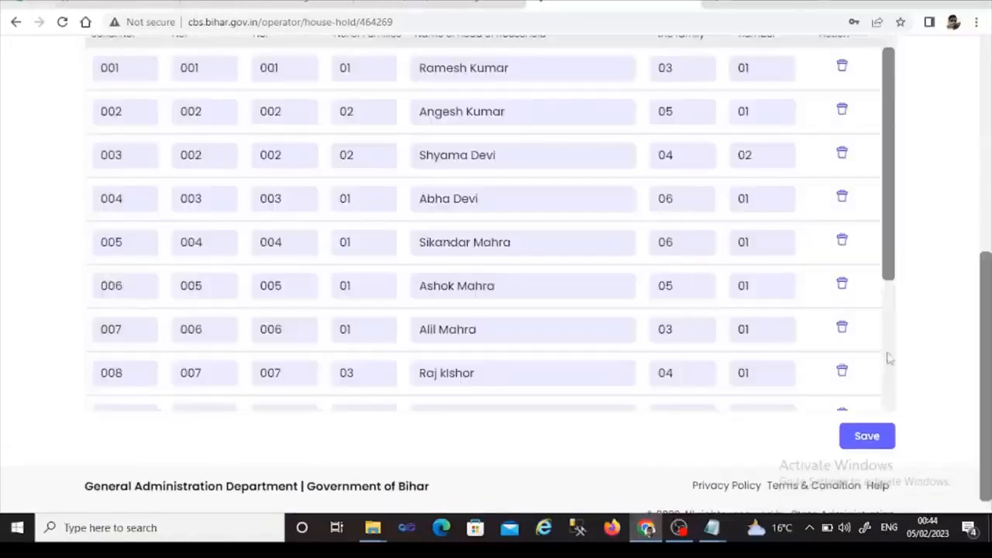
{"action": "left_click_drag", "start_coordinate": [895, 254], "coordinate": [891, 388]}
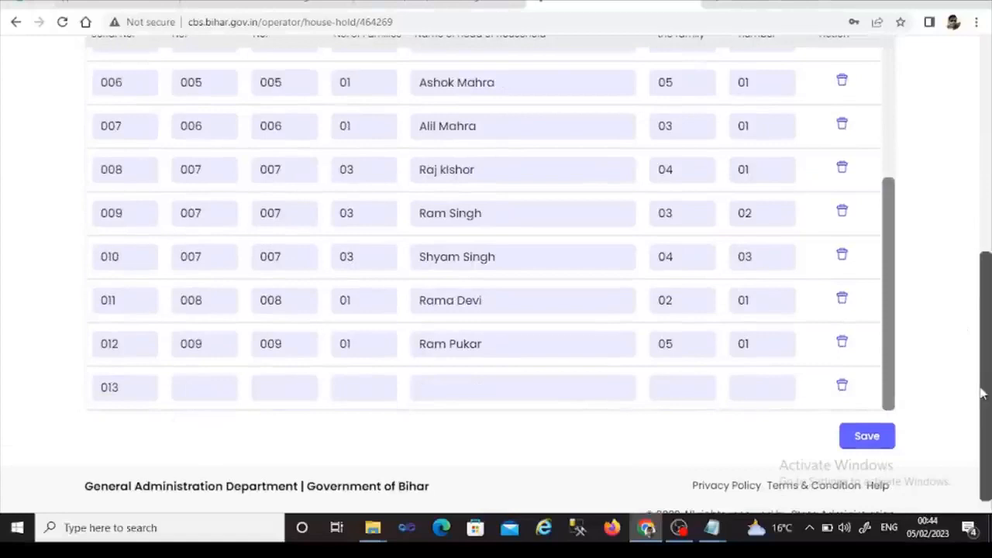
{"action": "scroll", "coordinate": [981, 394], "scroll_direction": "up", "scroll_amount": 4}
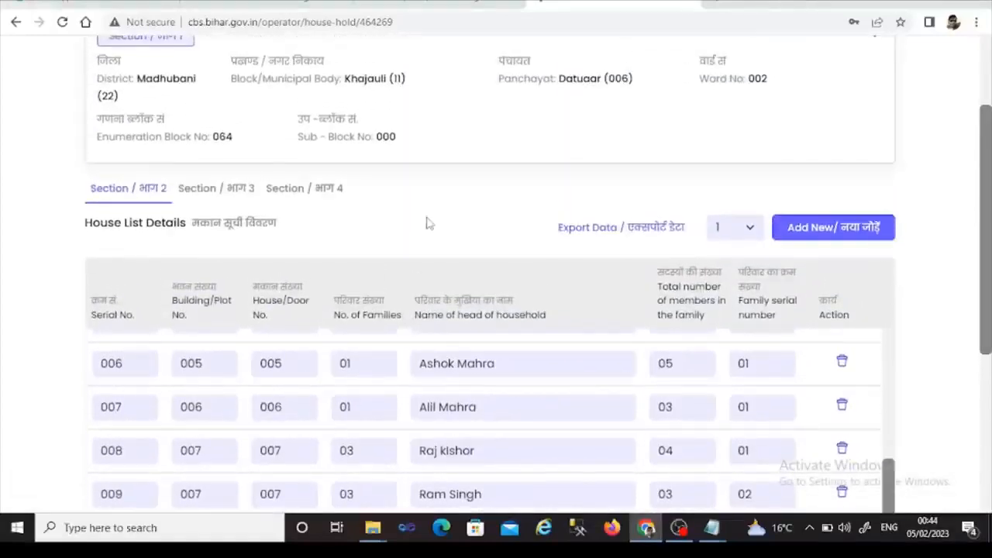
- In Section 3, enter a homeless family of 05 members with head's name, six months: Yes
{"action": "left_click", "coordinate": [217, 200]}
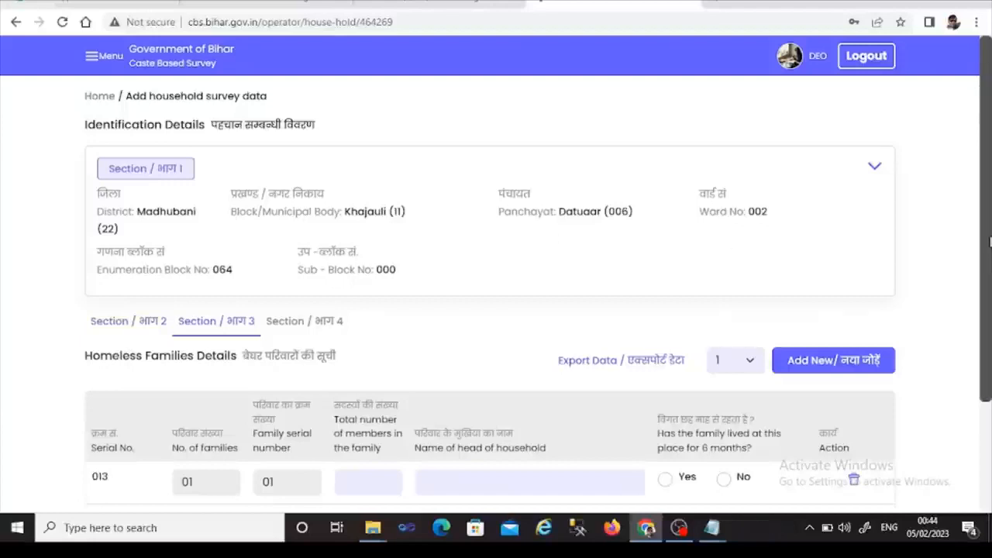
{"action": "left_click_drag", "start_coordinate": [989, 242], "coordinate": [979, 342]}
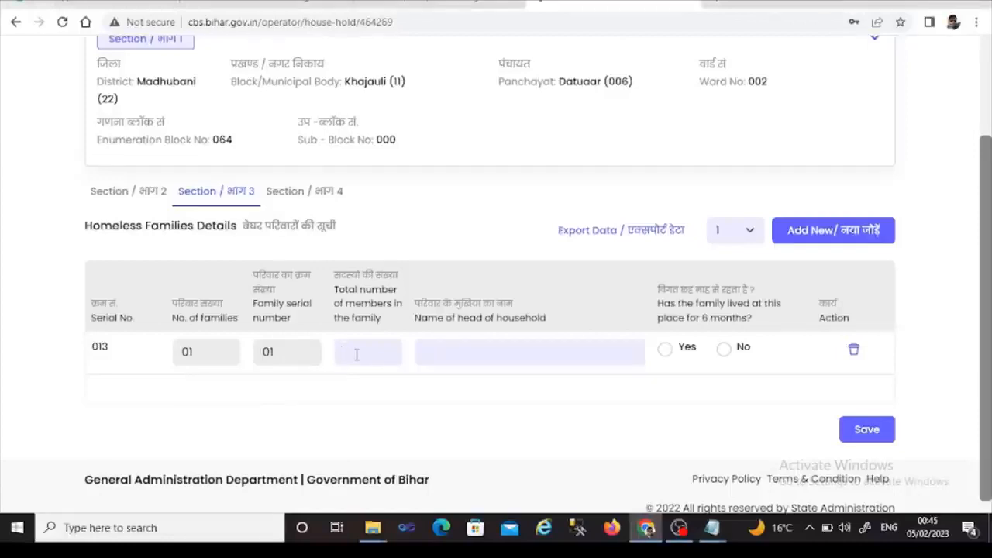
{"action": "type", "text": "05"}
{"action": "left_click", "coordinate": [469, 350]}
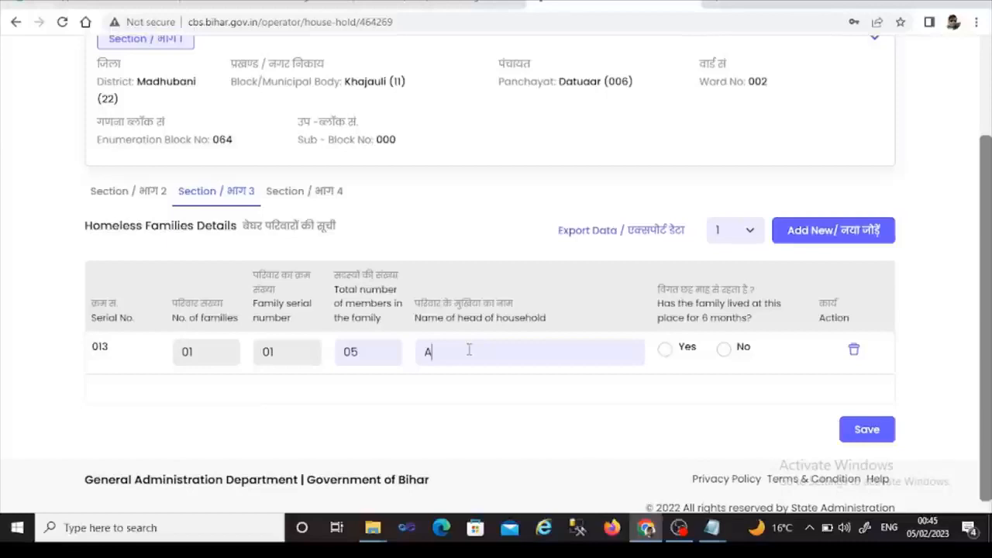
{"action": "left_click", "coordinate": [665, 350]}
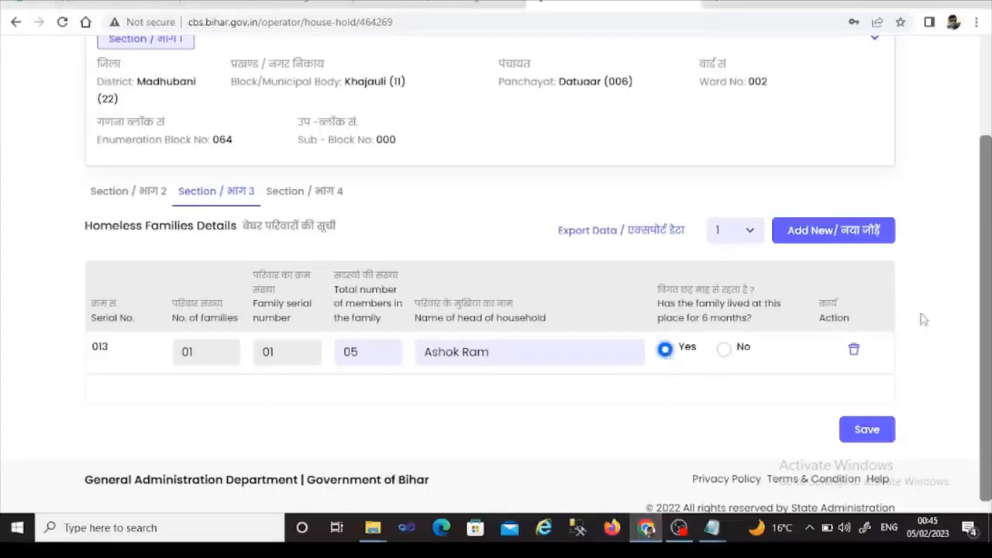
- Save the homeless family entry, keeping the page size at 1
{"action": "left_click_drag", "start_coordinate": [987, 314], "coordinate": [987, 350]}
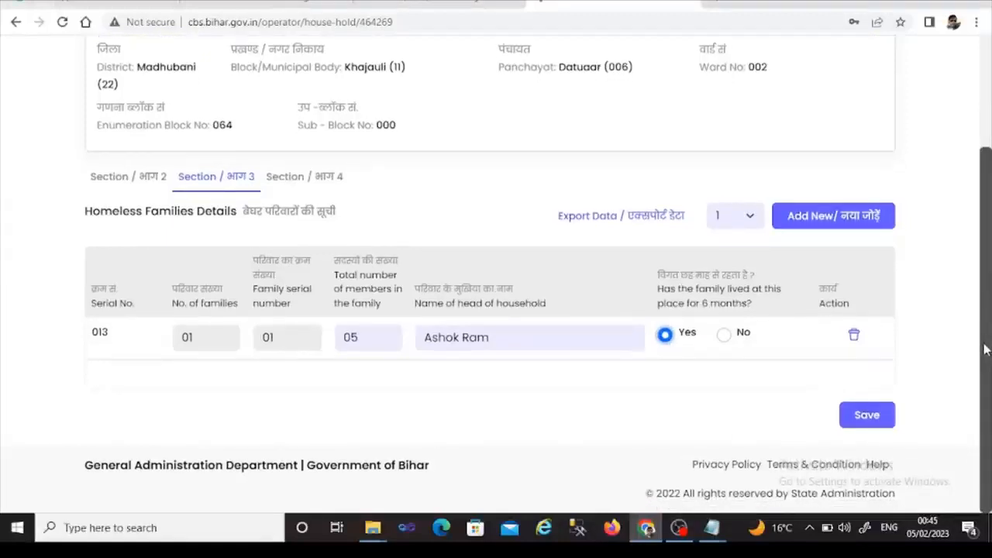
{"action": "left_click", "coordinate": [749, 218]}
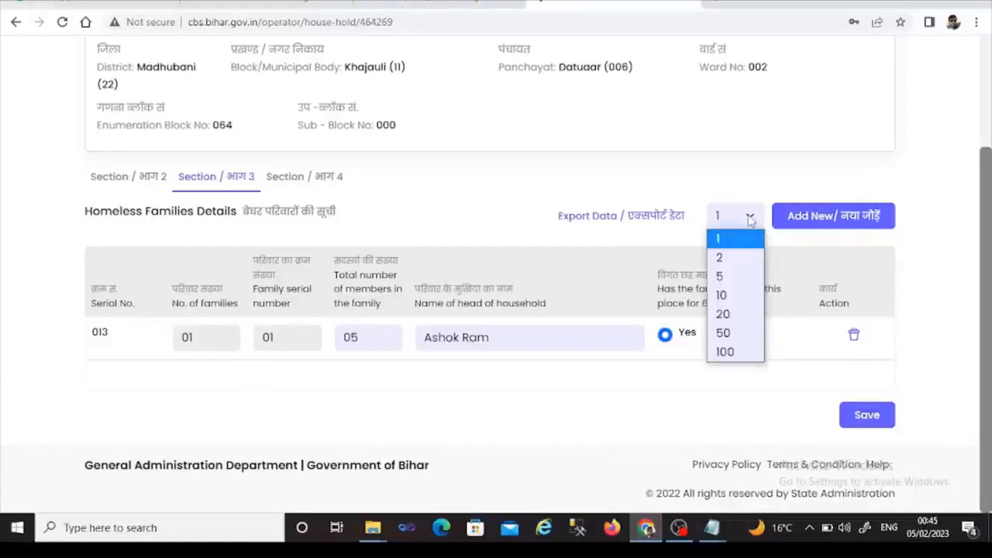
{"action": "left_click", "coordinate": [933, 238]}
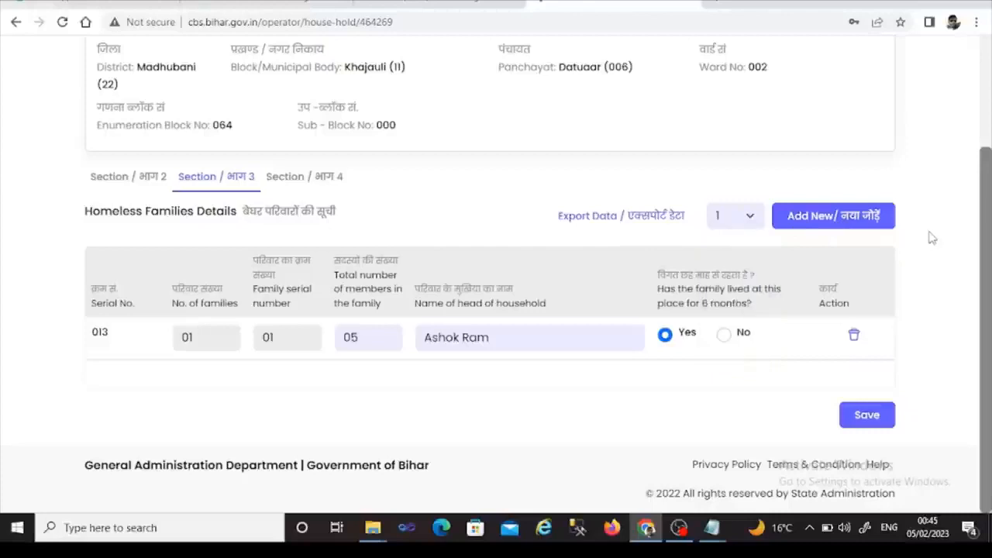
{"action": "left_click", "coordinate": [861, 415]}
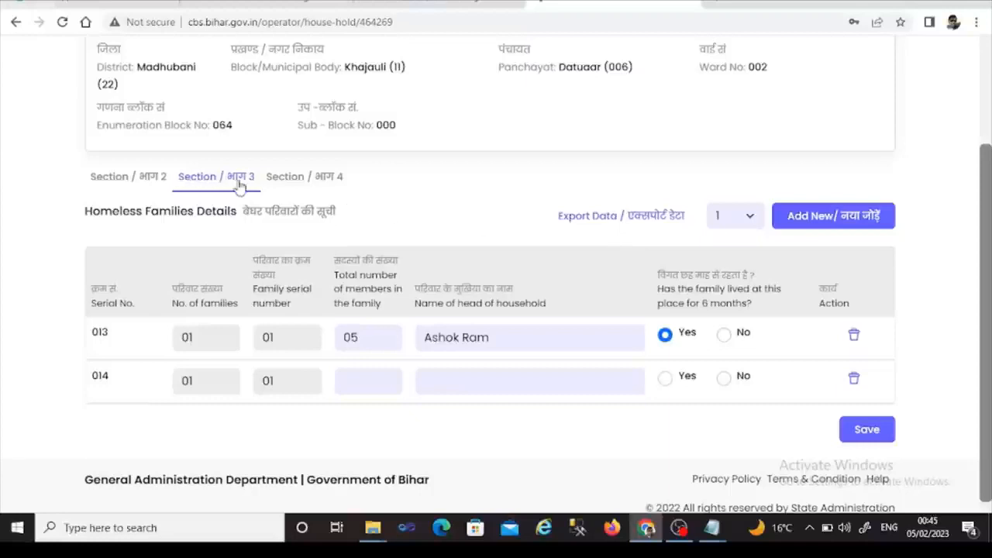
- Review Section 4 totals (9 houses, 13 families) and check the empty Enumerator and Supervisor lists
{"action": "left_click", "coordinate": [301, 183]}
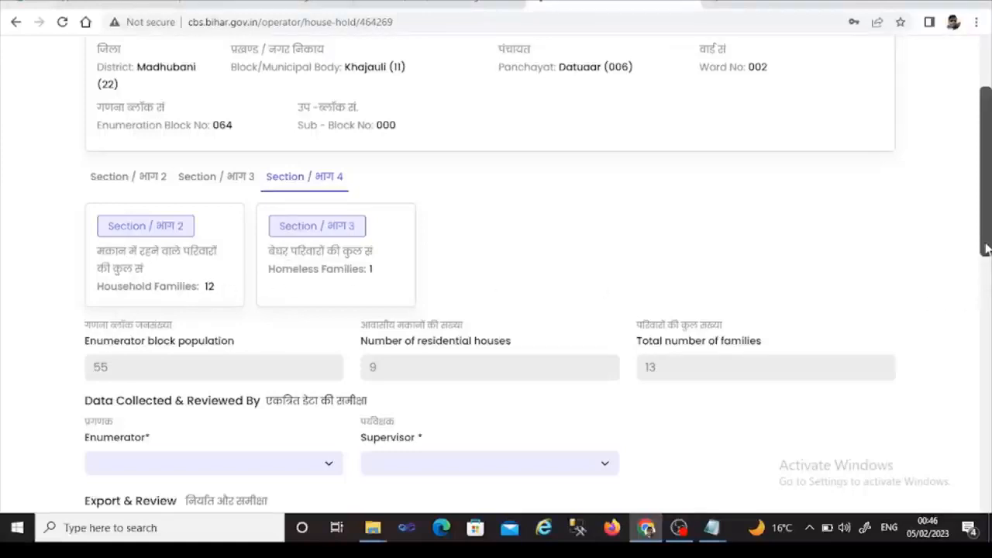
{"action": "left_click_drag", "start_coordinate": [986, 248], "coordinate": [984, 299]}
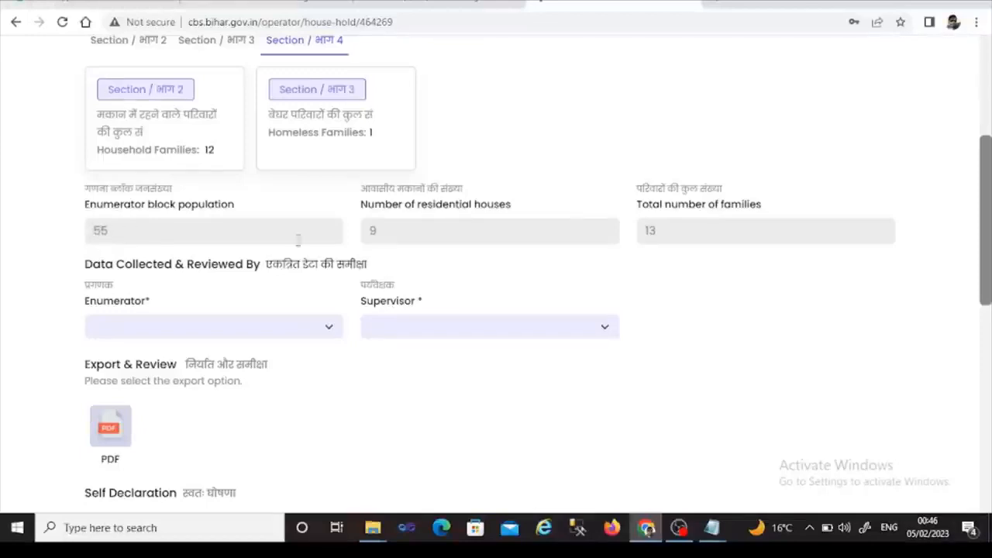
{"action": "double_click", "coordinate": [396, 231]}
{"action": "double_click", "coordinate": [665, 236]}
{"action": "left_click", "coordinate": [330, 330]}
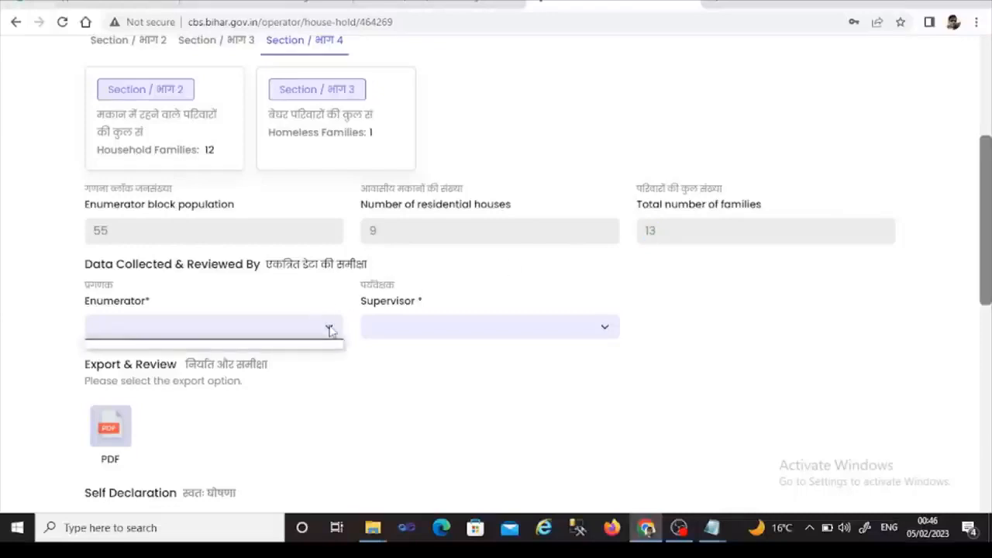
{"action": "left_click", "coordinate": [331, 329]}
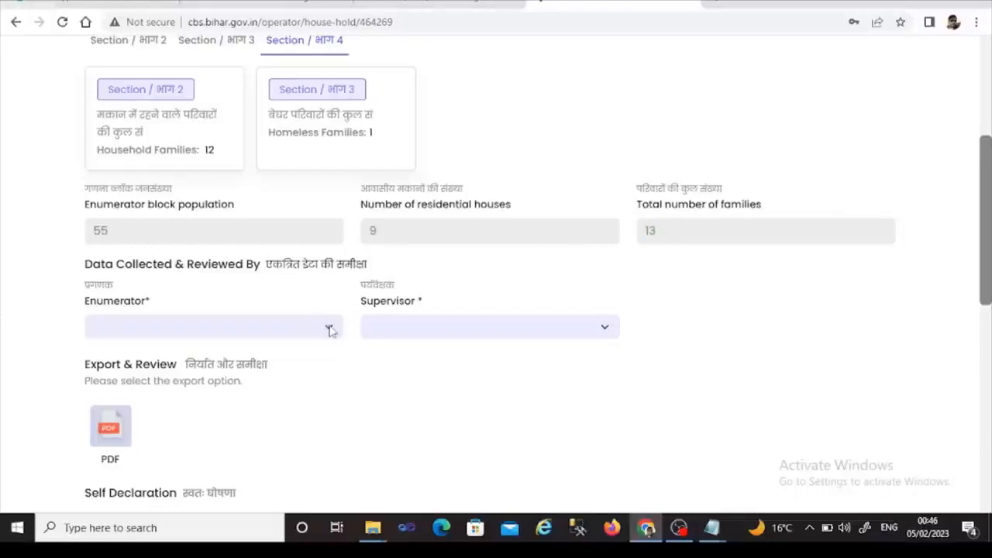
{"action": "left_click", "coordinate": [432, 327]}
{"action": "left_click", "coordinate": [988, 258]}
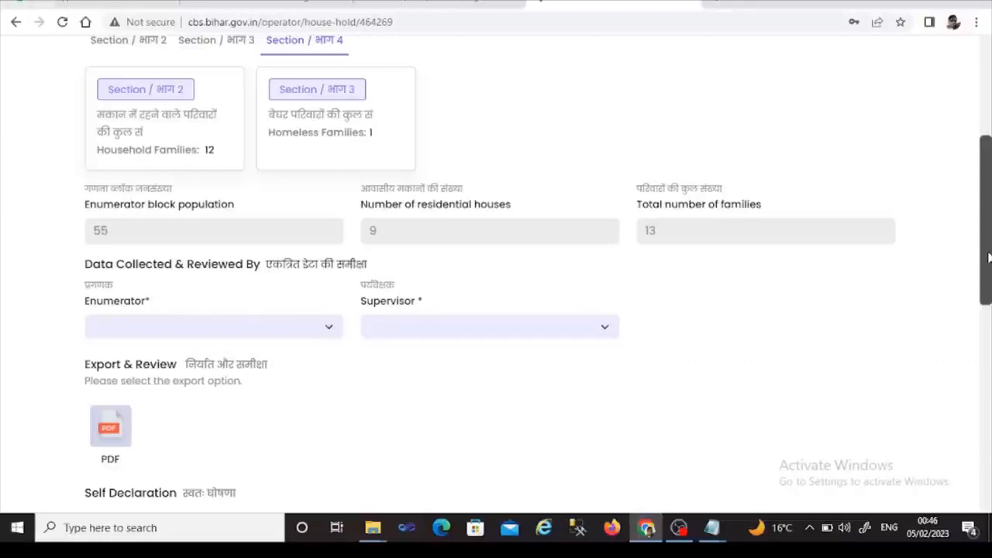
{"action": "left_click_drag", "start_coordinate": [989, 258], "coordinate": [983, 293]}
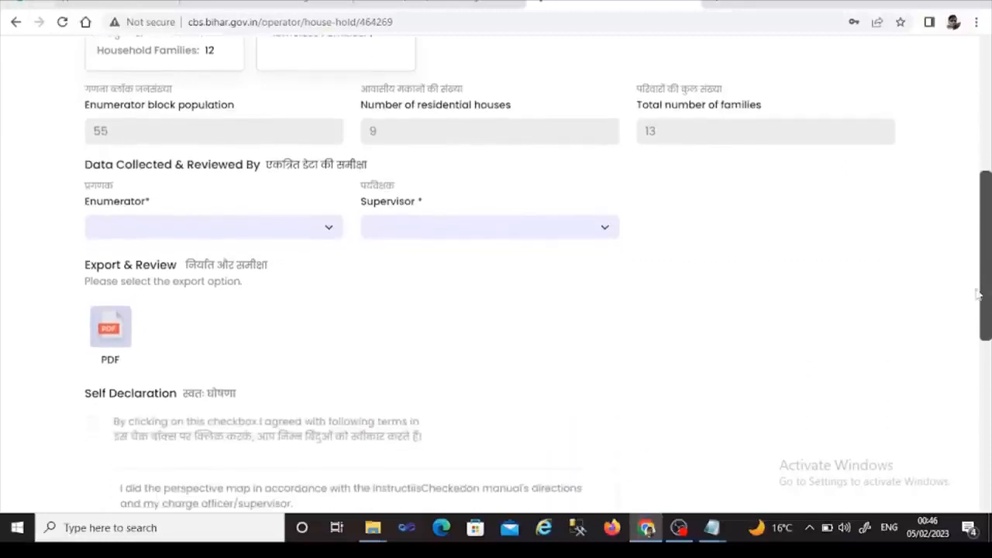
{"action": "double_click", "coordinate": [112, 332]}
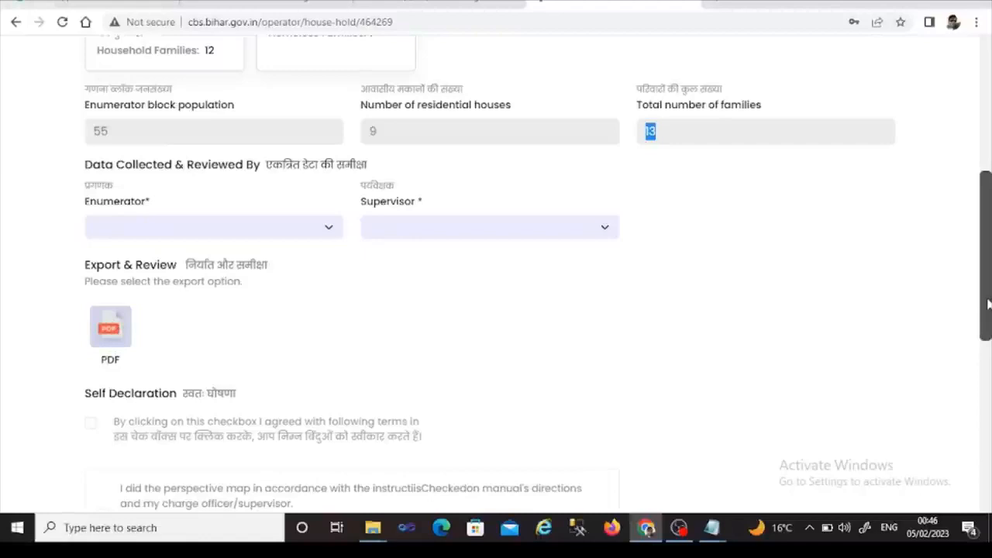
{"action": "left_click_drag", "start_coordinate": [987, 304], "coordinate": [978, 327]}
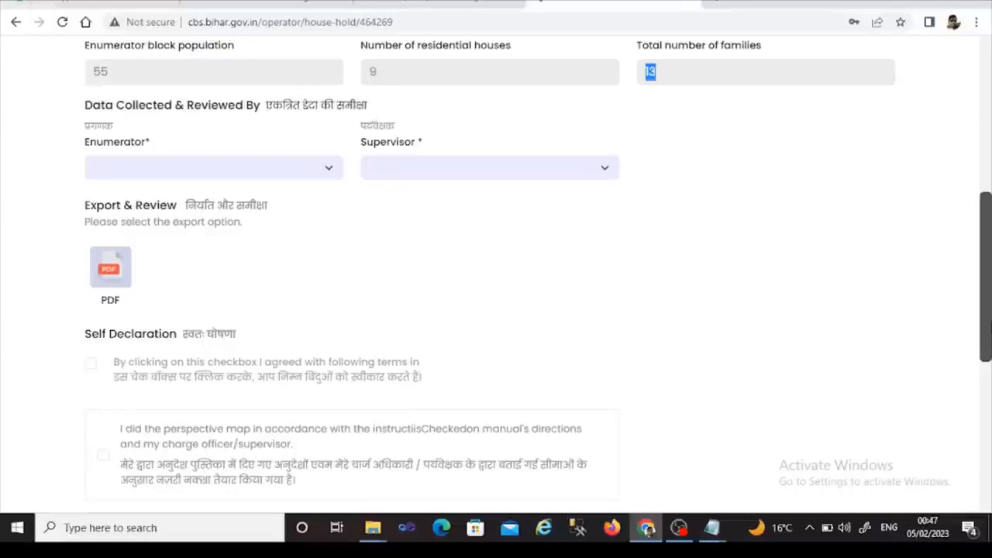
{"action": "mouse_move", "coordinate": [990, 329]}
{"action": "left_mouse_down"}
{"action": "mouse_move", "coordinate": [991, 391]}
{"action": "mouse_move", "coordinate": [991, 331]}
{"action": "left_mouse_up"}
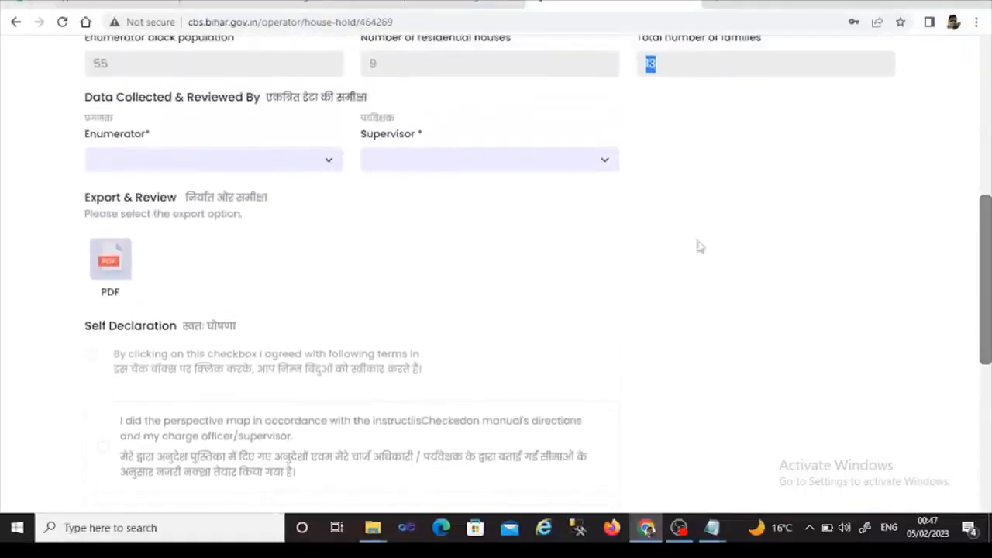
{"action": "left_click", "coordinate": [330, 170]}
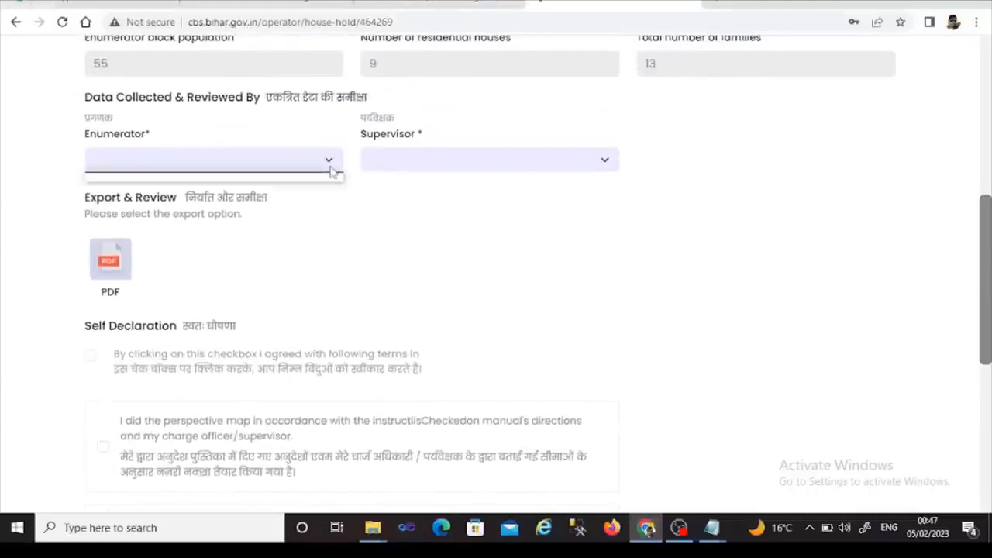
{"action": "left_click", "coordinate": [440, 166]}
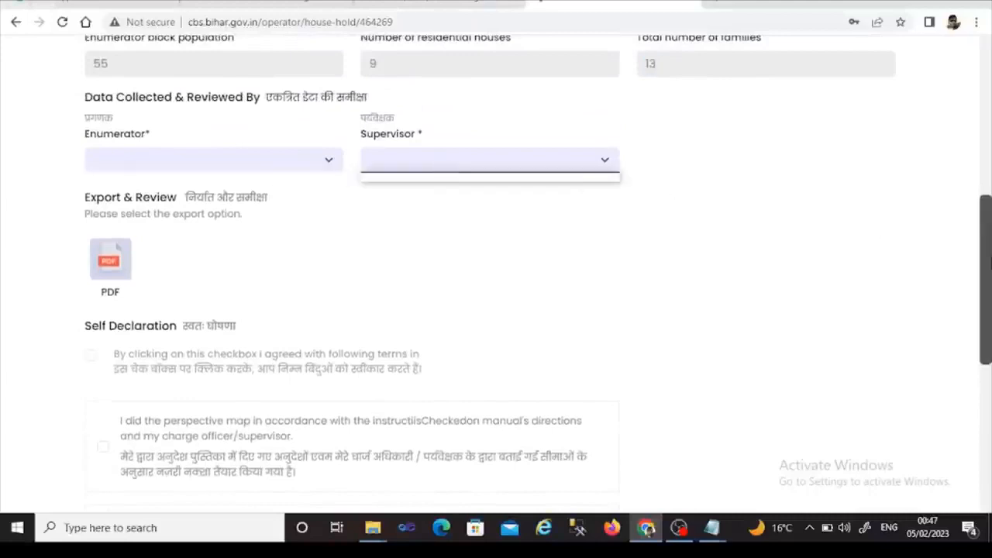
{"action": "left_click_drag", "start_coordinate": [987, 266], "coordinate": [986, 303]}
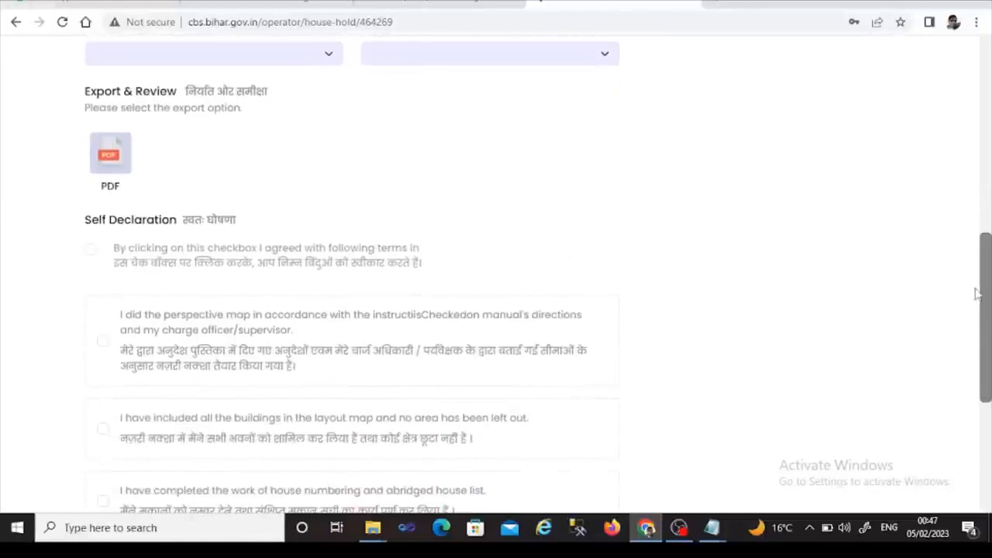
{"action": "scroll", "coordinate": [989, 297], "scroll_direction": "down", "scroll_amount": 1}
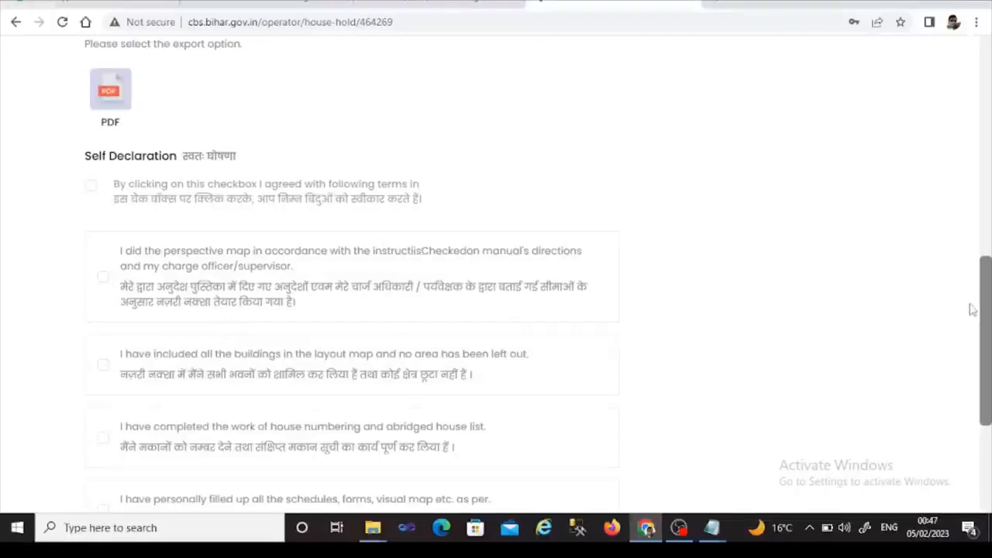
{"action": "left_click_drag", "start_coordinate": [983, 316], "coordinate": [981, 355]}
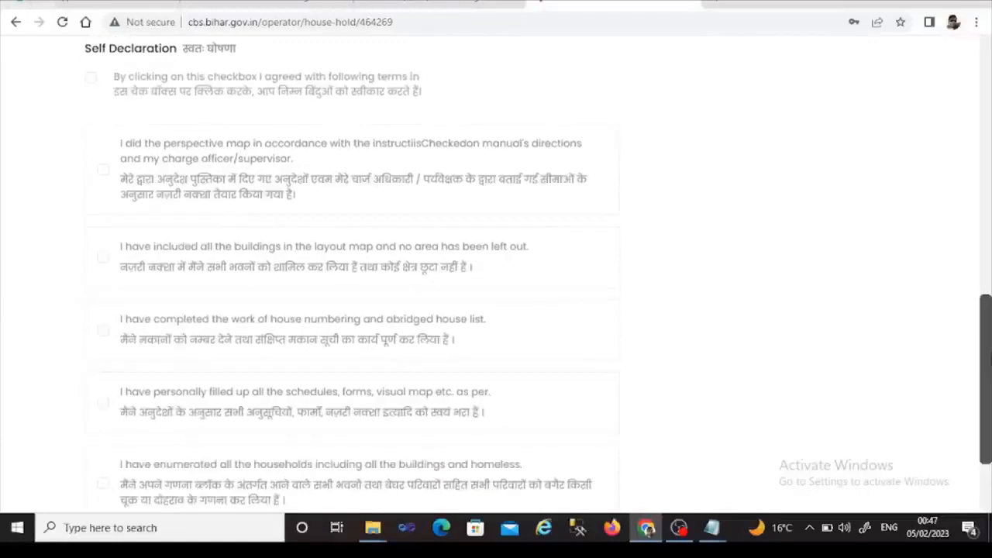
{"action": "left_click_drag", "start_coordinate": [990, 359], "coordinate": [989, 415]}
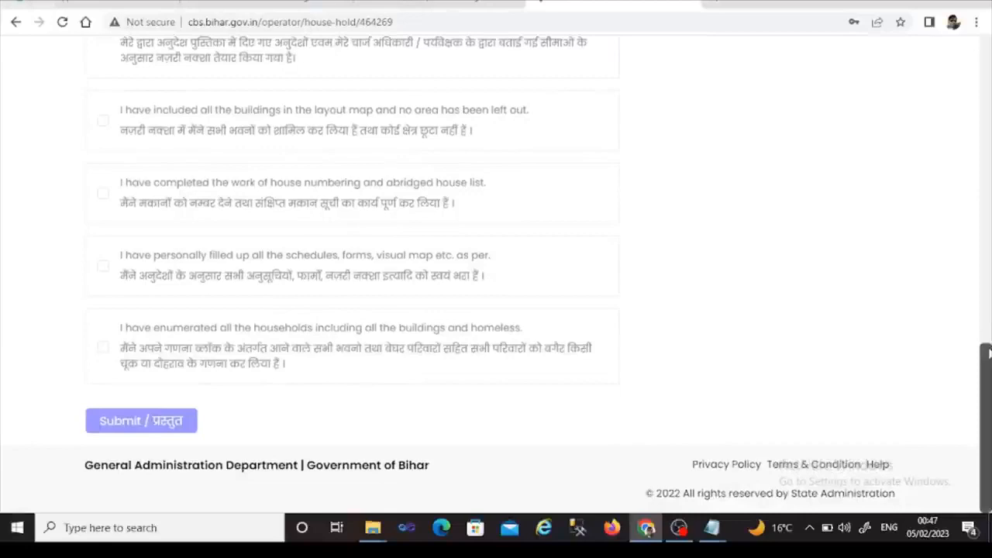
{"action": "left_click_drag", "start_coordinate": [989, 359], "coordinate": [990, 50]}
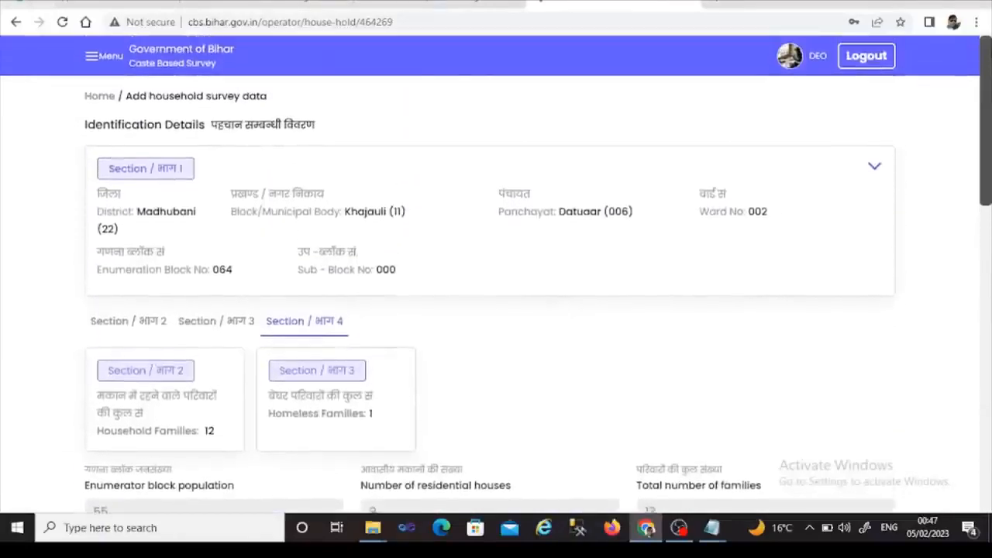
- Go to the Household Survey list from the site menu
{"action": "left_click", "coordinate": [93, 66]}
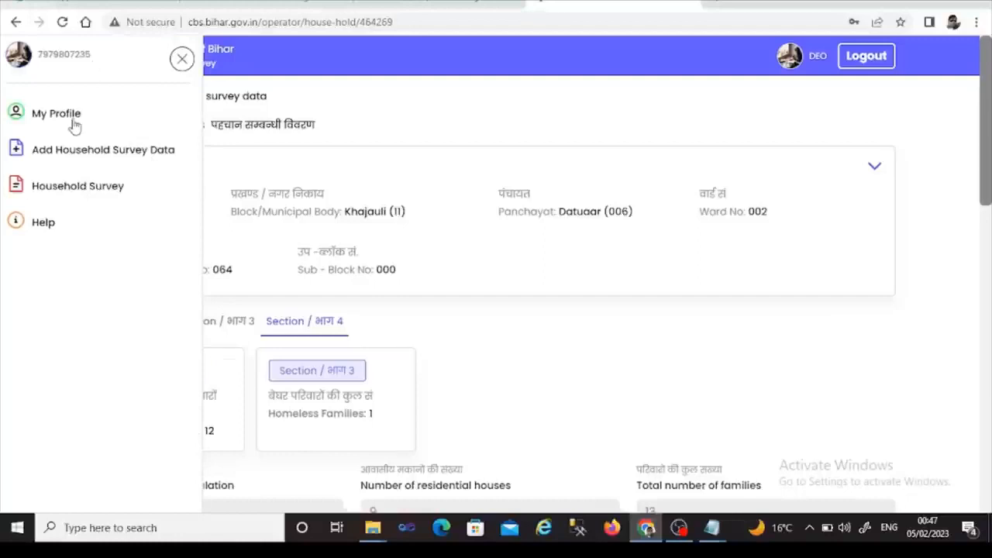
{"action": "left_click", "coordinate": [181, 59]}
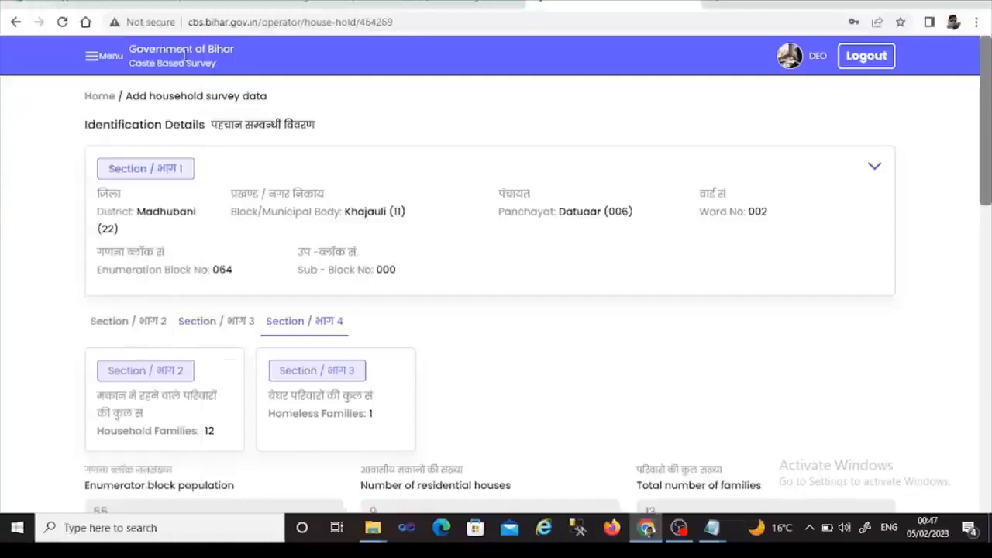
{"action": "left_click", "coordinate": [93, 56]}
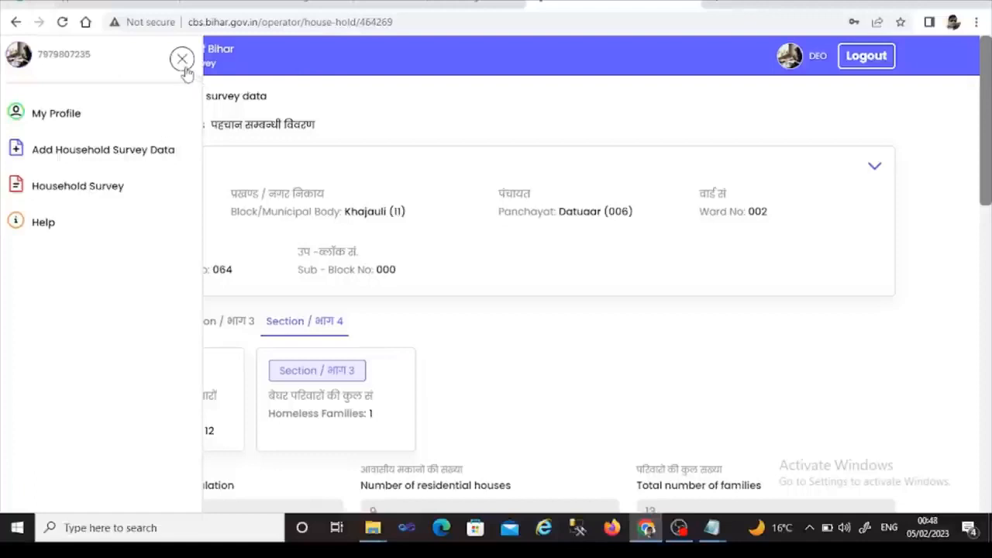
{"action": "left_click", "coordinate": [77, 186]}
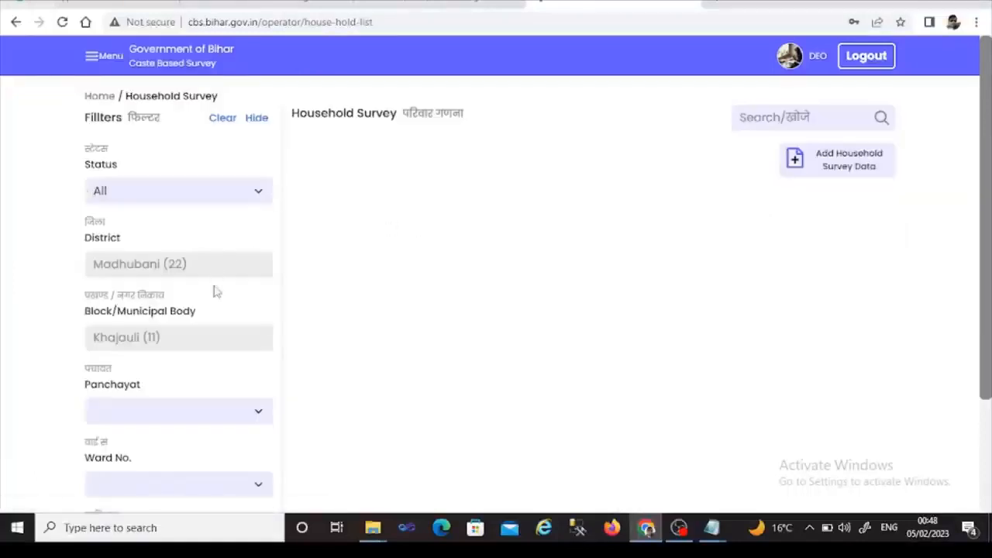
- Filter by Panchayat Datuaar (006), Ward 002 and Enumeration Block 064
{"action": "left_click", "coordinate": [254, 417]}
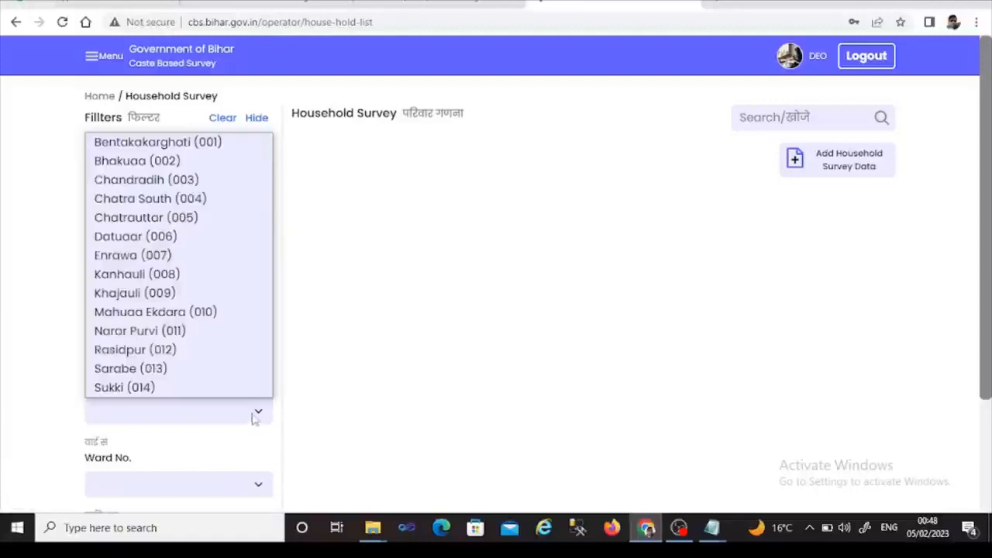
{"action": "left_click", "coordinate": [182, 238]}
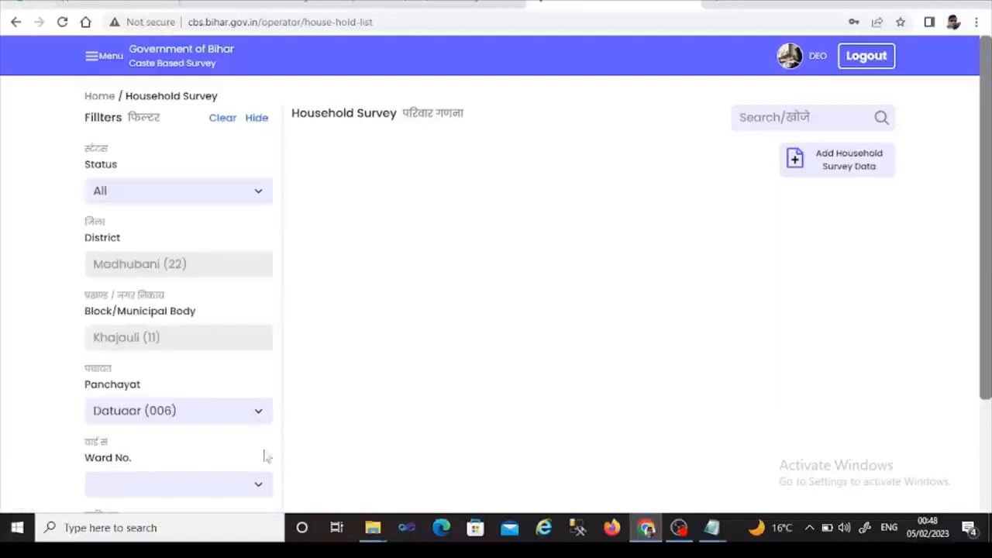
{"action": "left_click", "coordinate": [258, 485]}
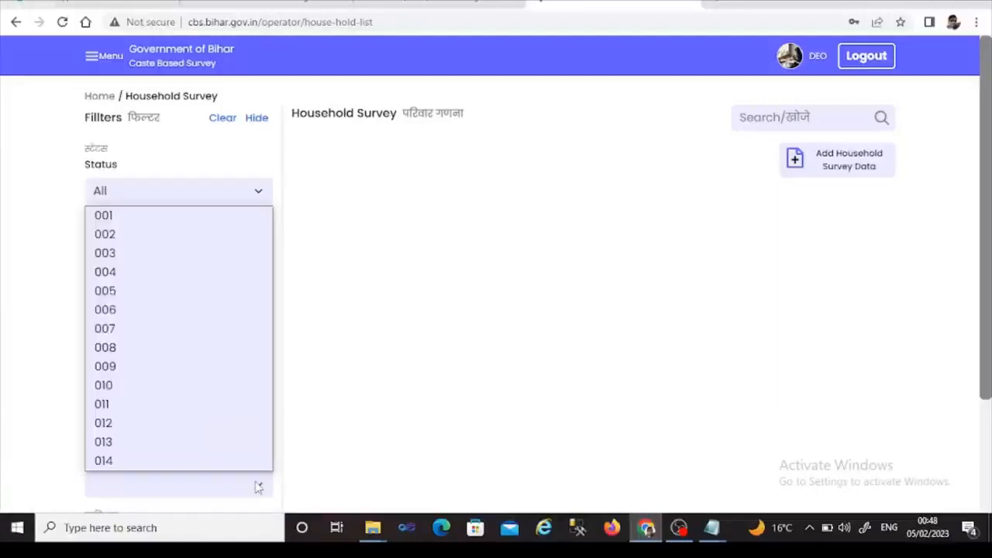
{"action": "left_click", "coordinate": [139, 237]}
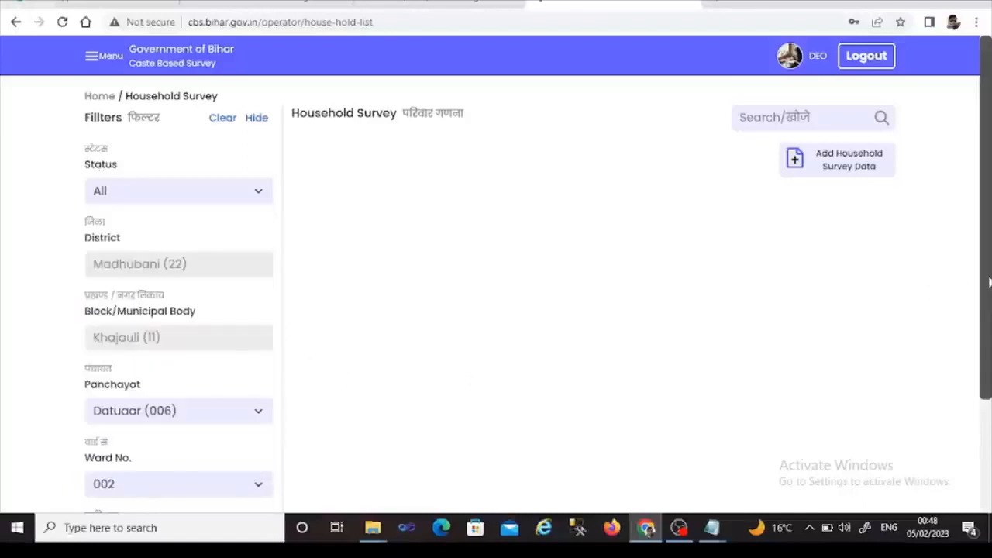
{"action": "left_click_drag", "start_coordinate": [989, 283], "coordinate": [970, 400]}
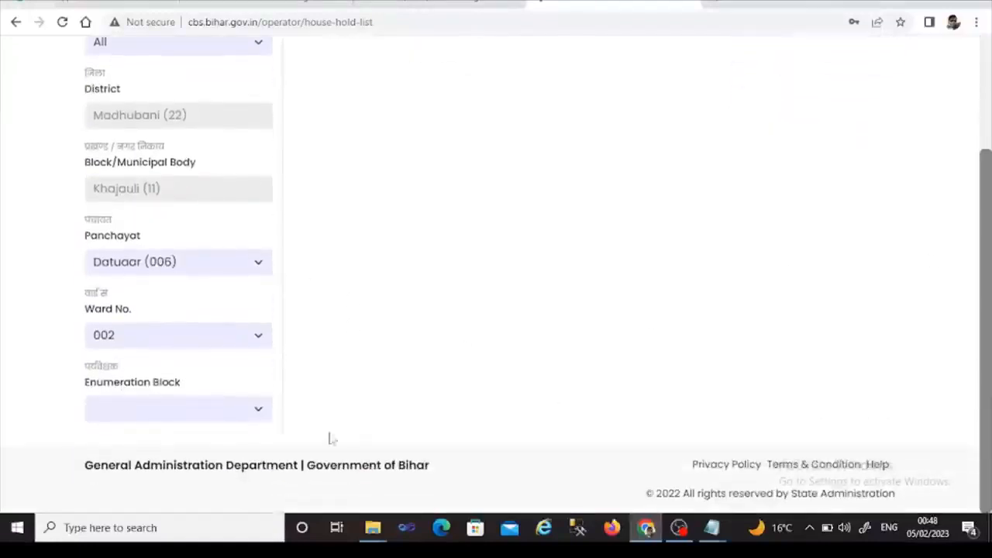
{"action": "left_click", "coordinate": [257, 412]}
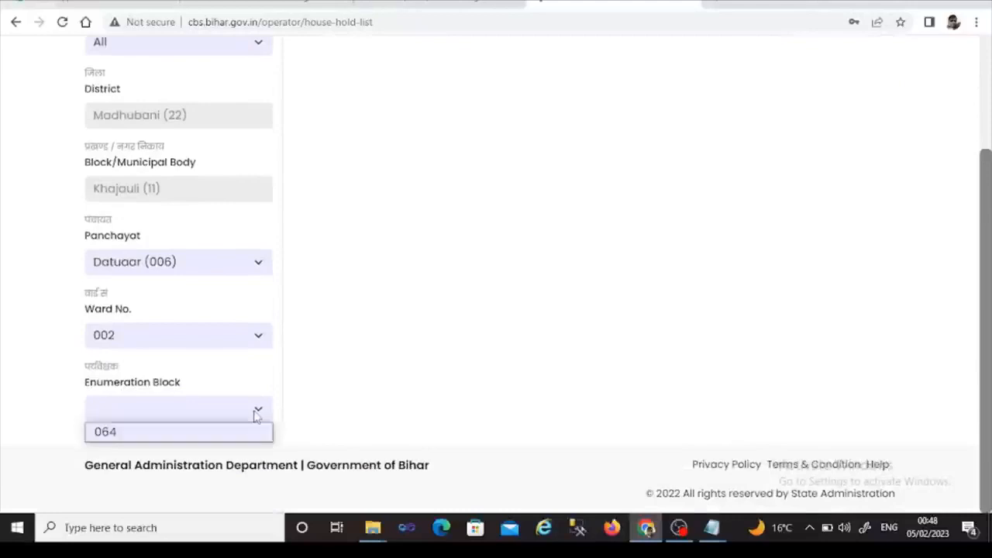
{"action": "left_click", "coordinate": [202, 436]}
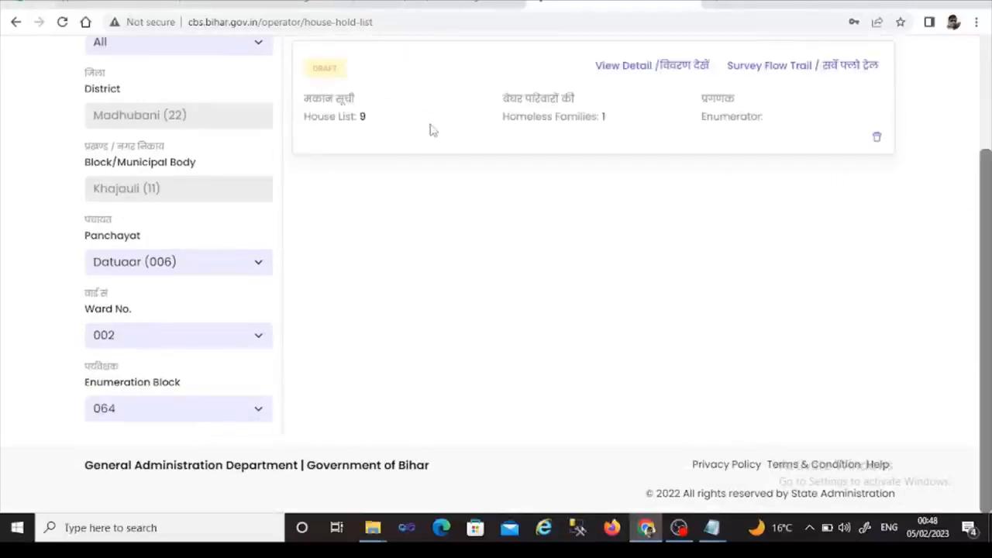
{"action": "left_click_drag", "start_coordinate": [989, 194], "coordinate": [987, 147]}
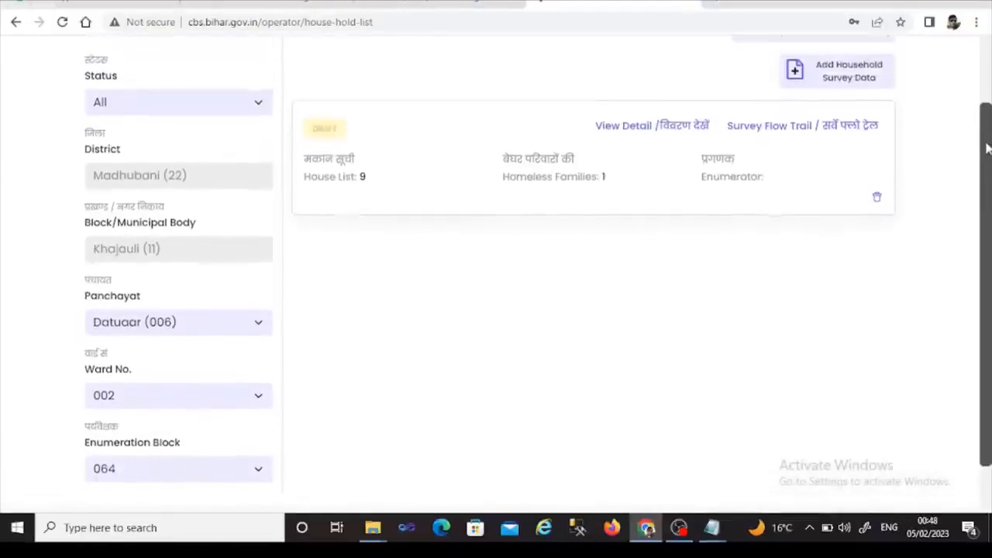
- Open the draft's View Detail and scroll through its twelve House List entries
{"action": "left_click", "coordinate": [659, 133]}
{"action": "scroll", "coordinate": [698, 217], "scroll_direction": "down", "scroll_amount": 4}
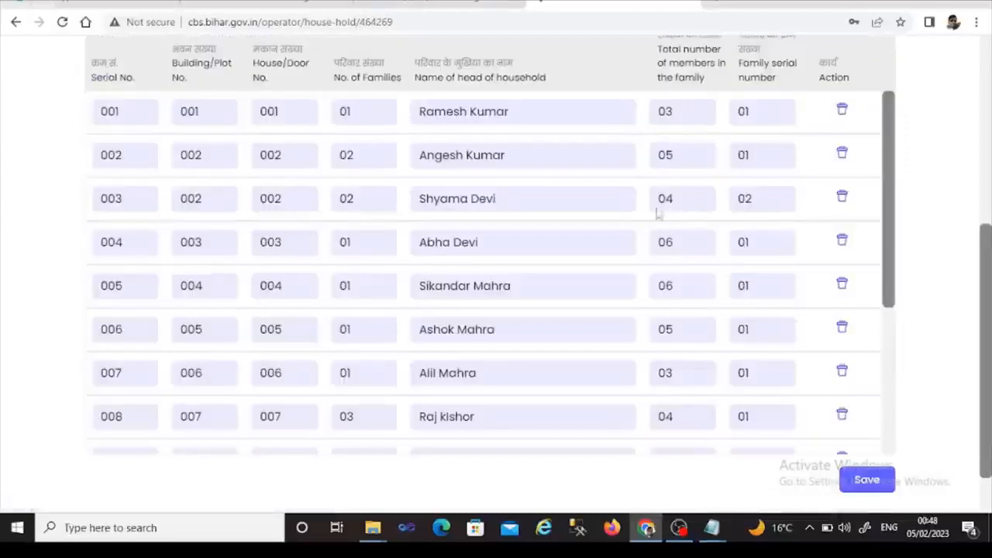
{"action": "left_click_drag", "start_coordinate": [985, 277], "coordinate": [981, 210]}
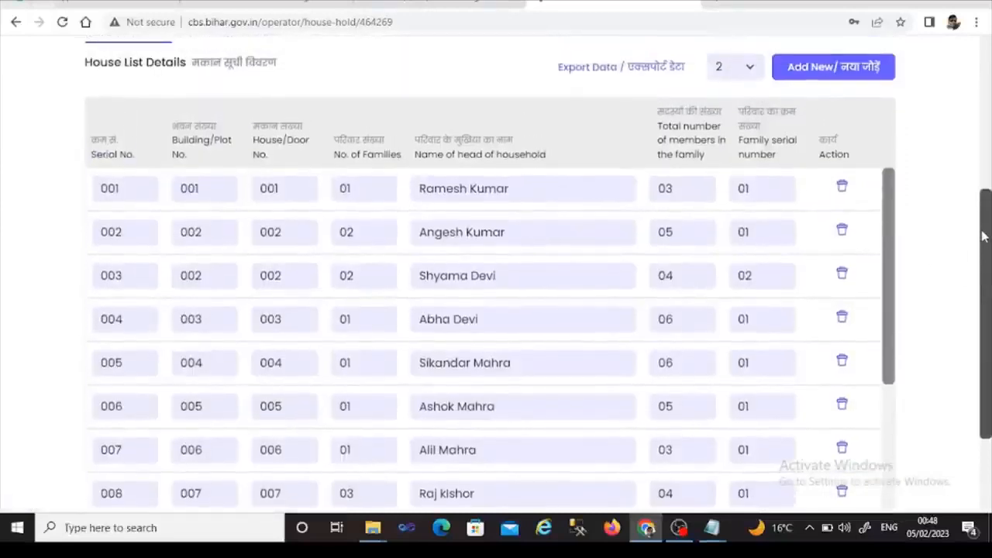
{"action": "left_click", "coordinate": [529, 235]}
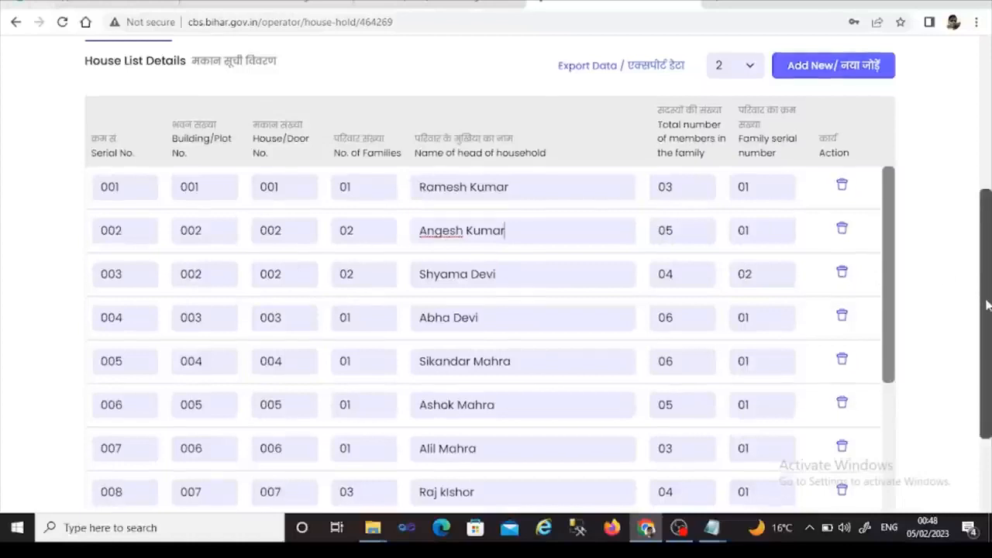
{"action": "left_click_drag", "start_coordinate": [983, 298], "coordinate": [970, 365]}
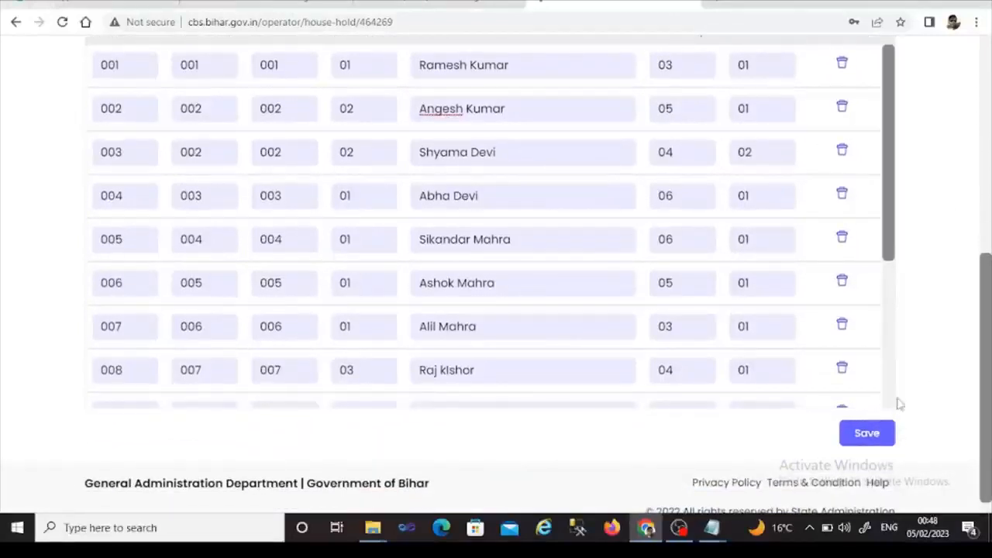
{"action": "left_click_drag", "start_coordinate": [894, 262], "coordinate": [893, 413]}
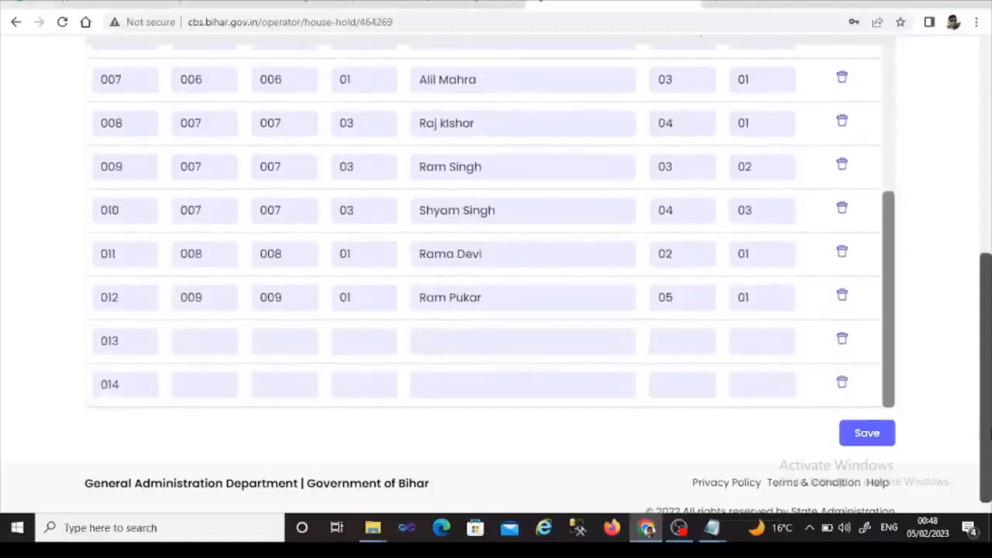
{"action": "left_click_drag", "start_coordinate": [989, 434], "coordinate": [990, 328]}
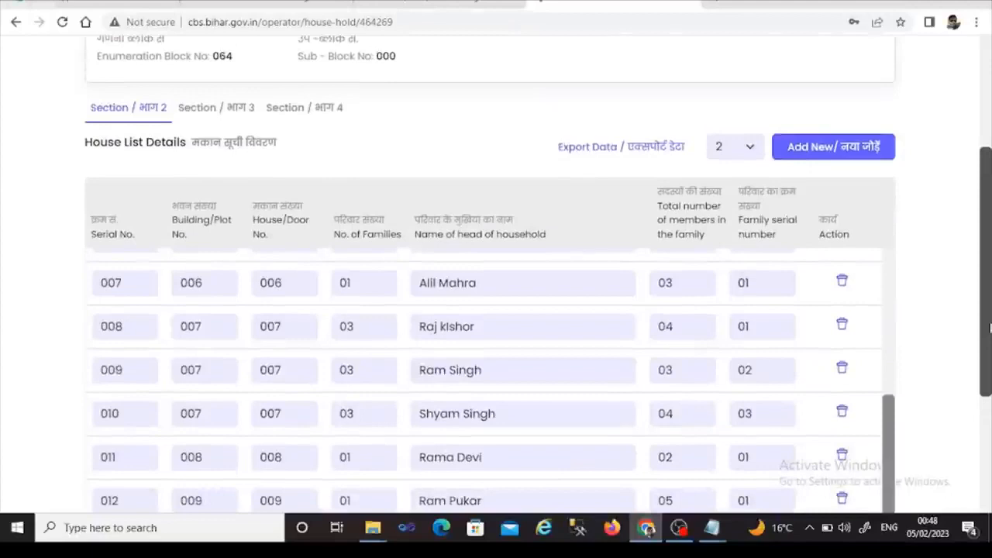
{"action": "left_click_drag", "start_coordinate": [989, 328], "coordinate": [990, 237]}
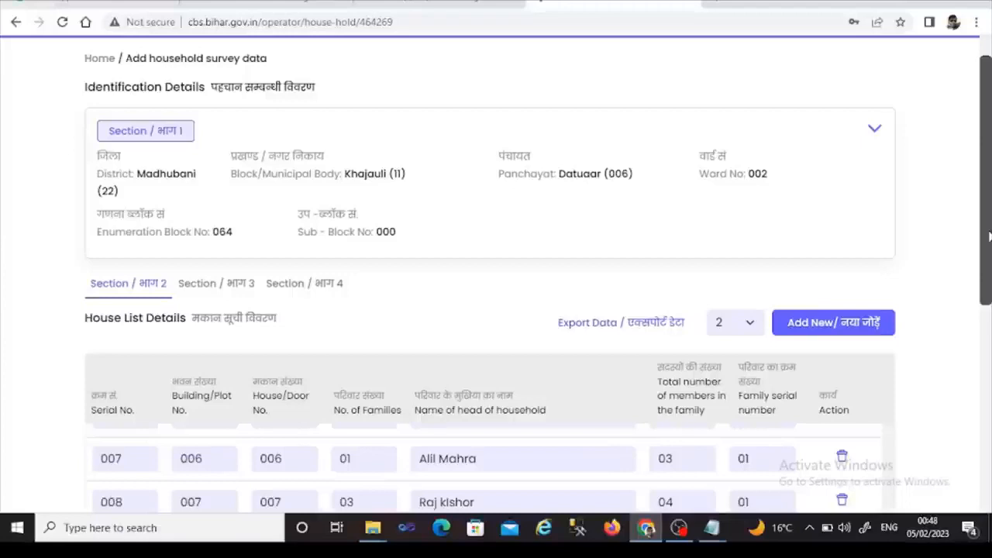
{"action": "left_click_drag", "start_coordinate": [989, 236], "coordinate": [986, 199]}
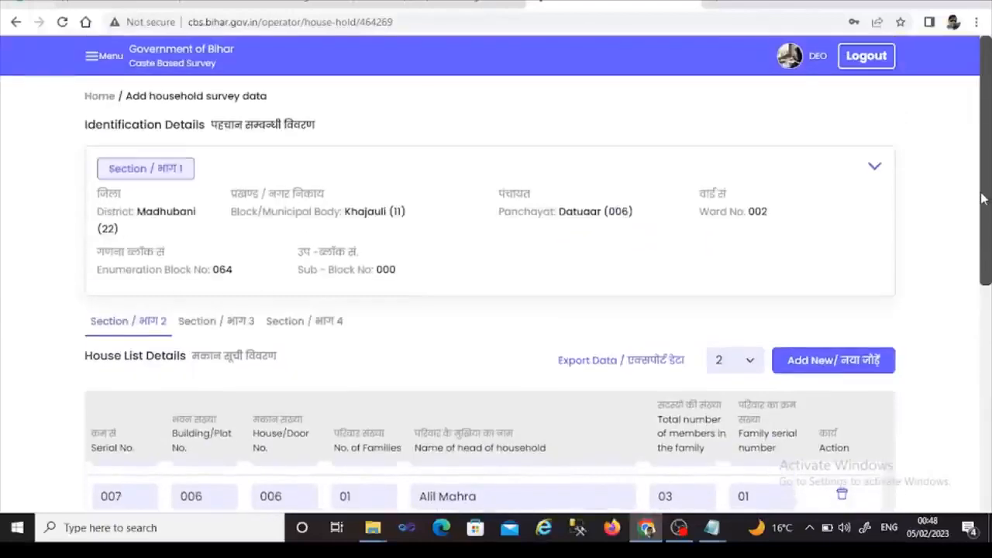
- Return to Household Survey and filter by Datuaar (006), Ward 002, Block 064
{"action": "left_click", "coordinate": [92, 59]}
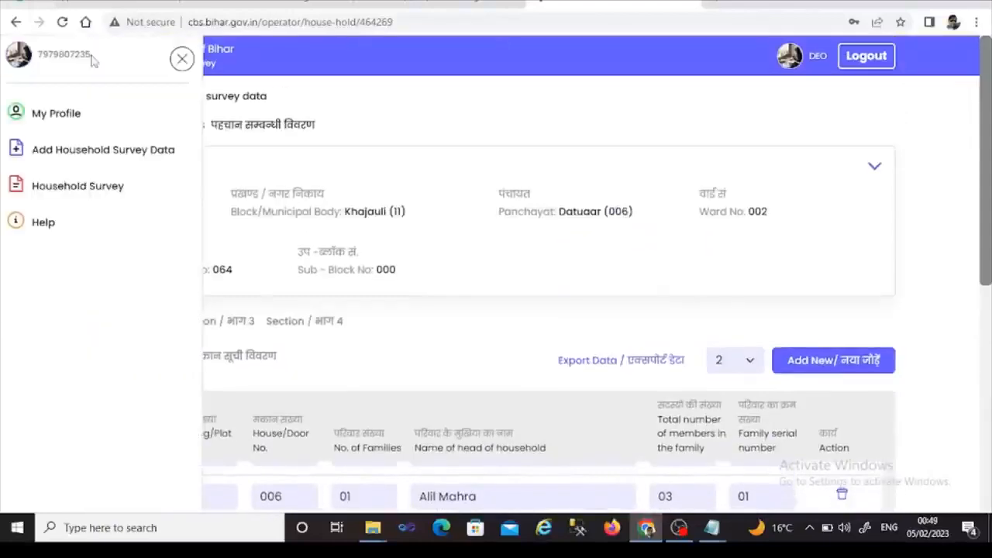
{"action": "left_click", "coordinate": [58, 190]}
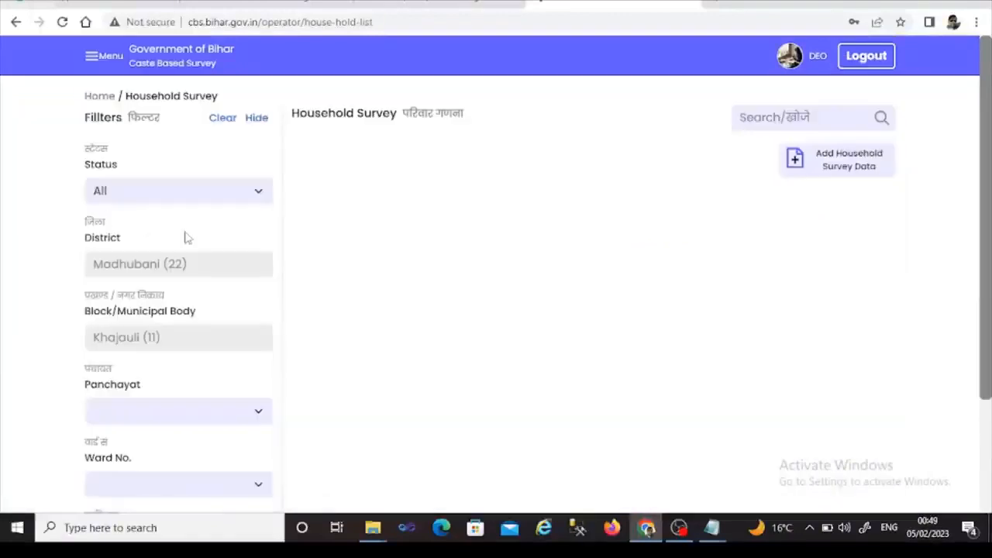
{"action": "left_click", "coordinate": [258, 412]}
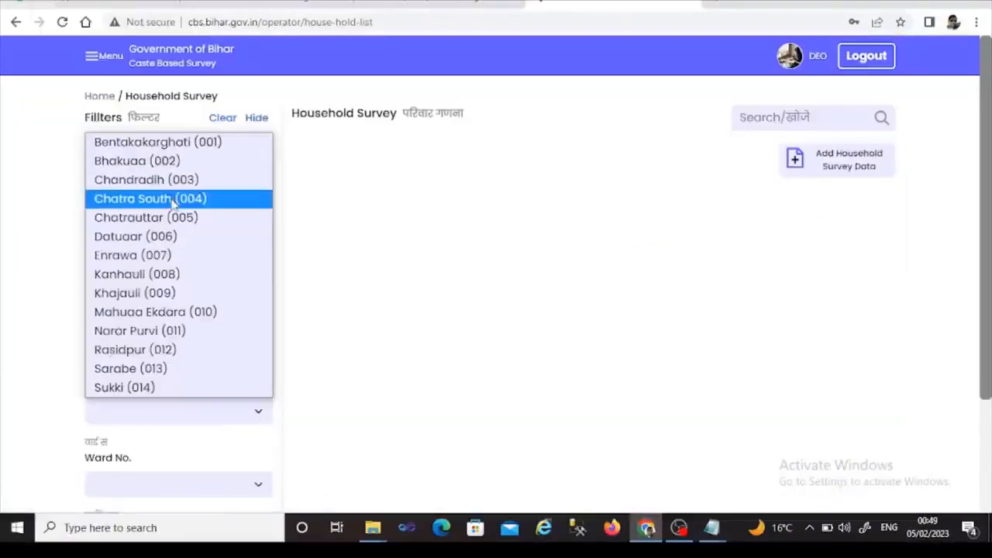
{"action": "left_click", "coordinate": [164, 239]}
{"action": "left_click", "coordinate": [251, 487]}
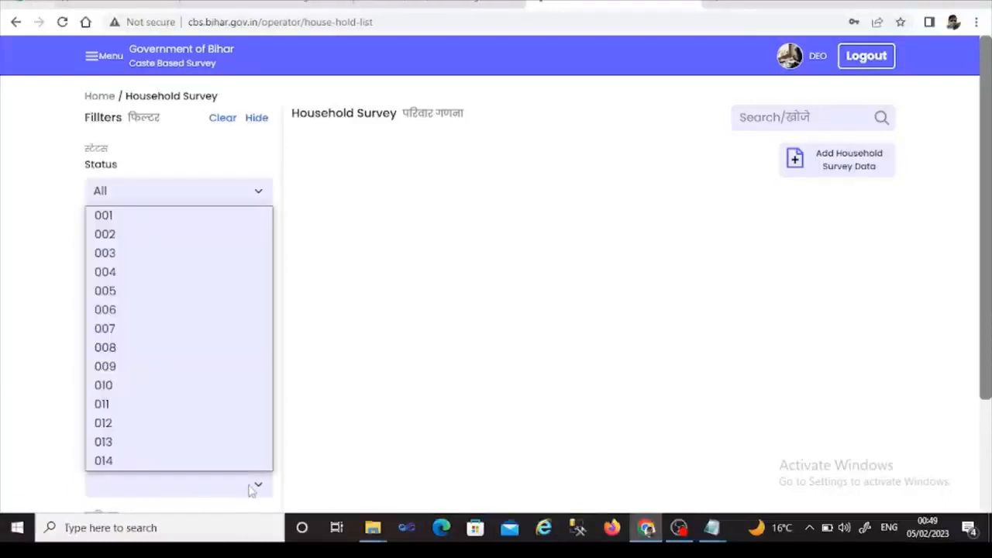
{"action": "left_click", "coordinate": [168, 238]}
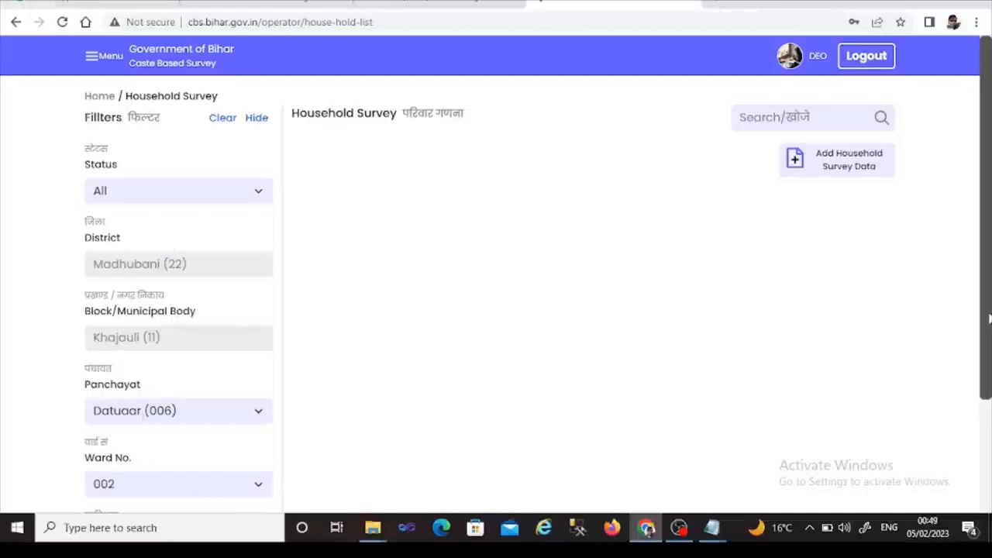
{"action": "left_click_drag", "start_coordinate": [989, 318], "coordinate": [983, 425]}
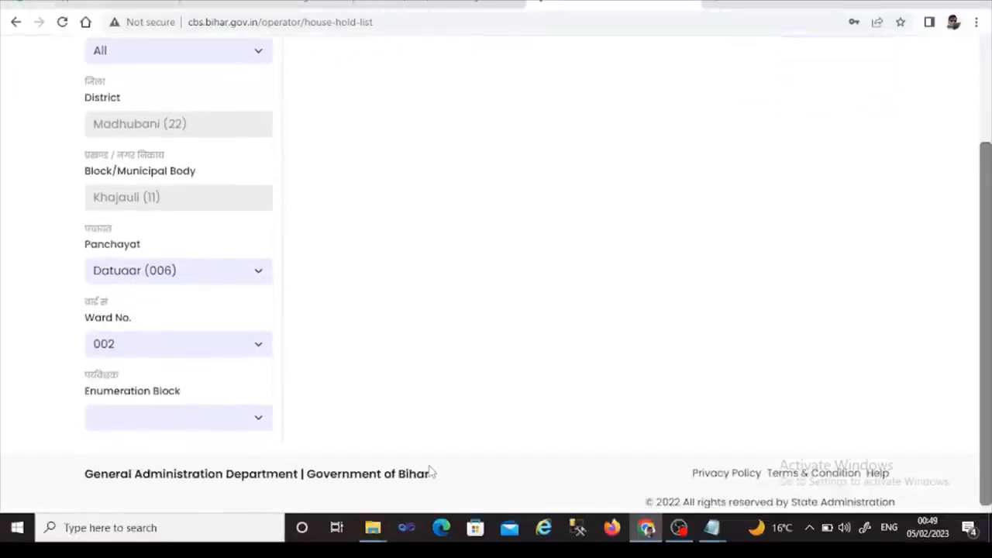
{"action": "left_click", "coordinate": [262, 422]}
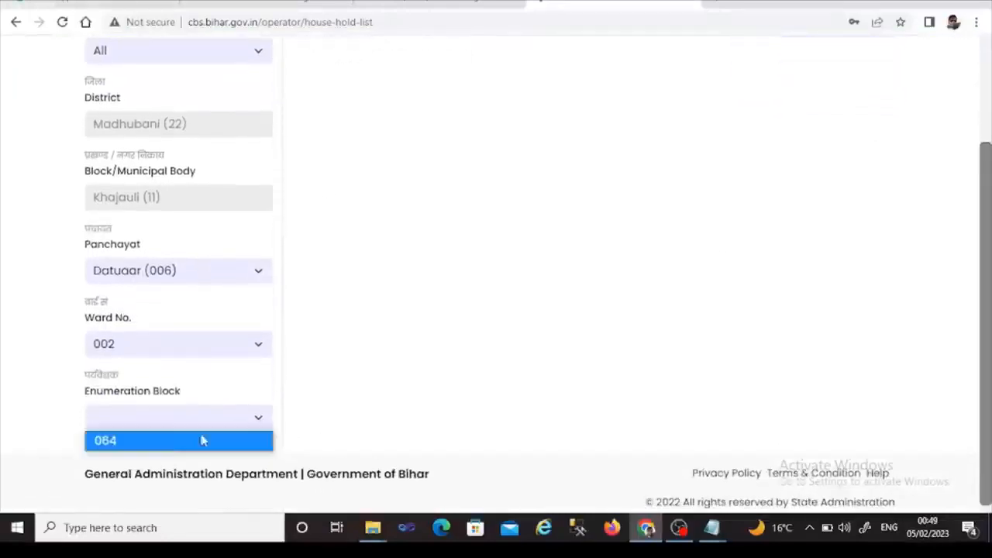
{"action": "left_click", "coordinate": [186, 449]}
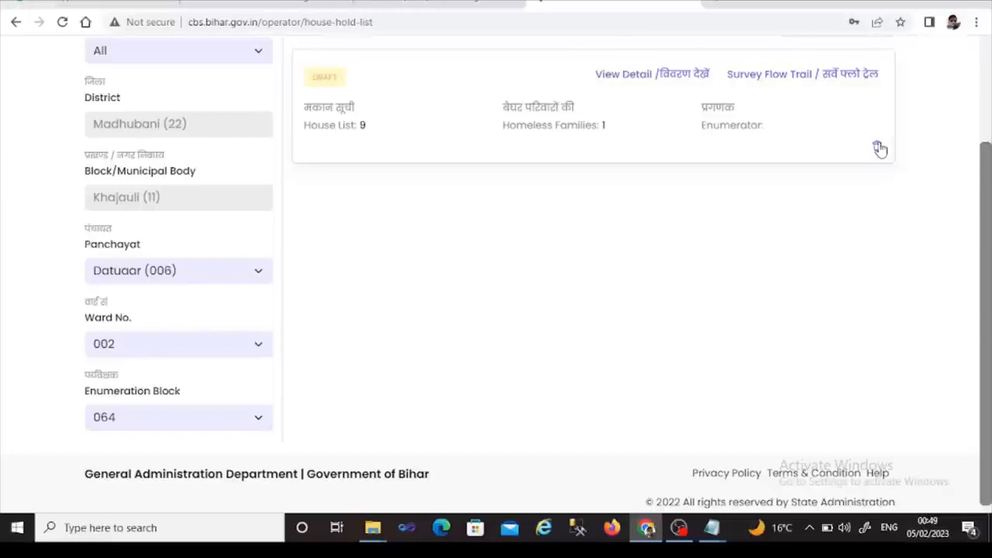
{"action": "left_click_drag", "start_coordinate": [989, 226], "coordinate": [990, 197]}
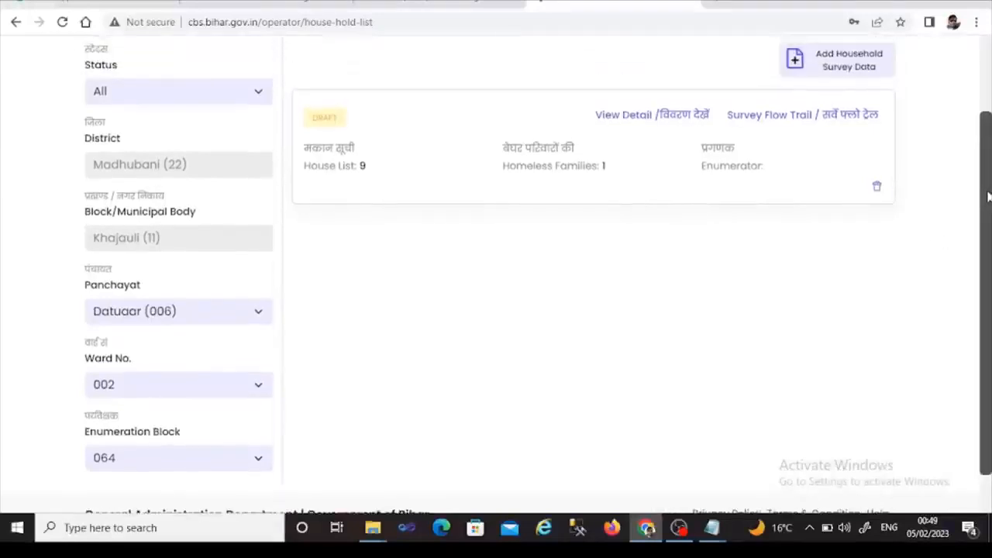
- View the draft's details and scroll through its house rows for Datuaar ward 002, block 064
{"action": "left_click", "coordinate": [670, 116]}
{"action": "scroll", "coordinate": [990, 208], "scroll_direction": "down", "scroll_amount": 4}
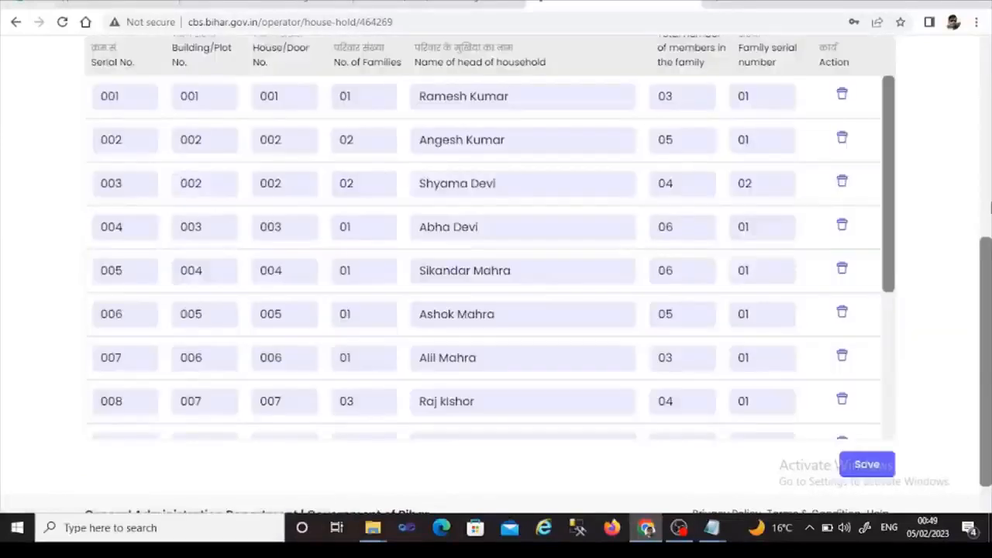
{"action": "left_click_drag", "start_coordinate": [985, 260], "coordinate": [982, 312]}
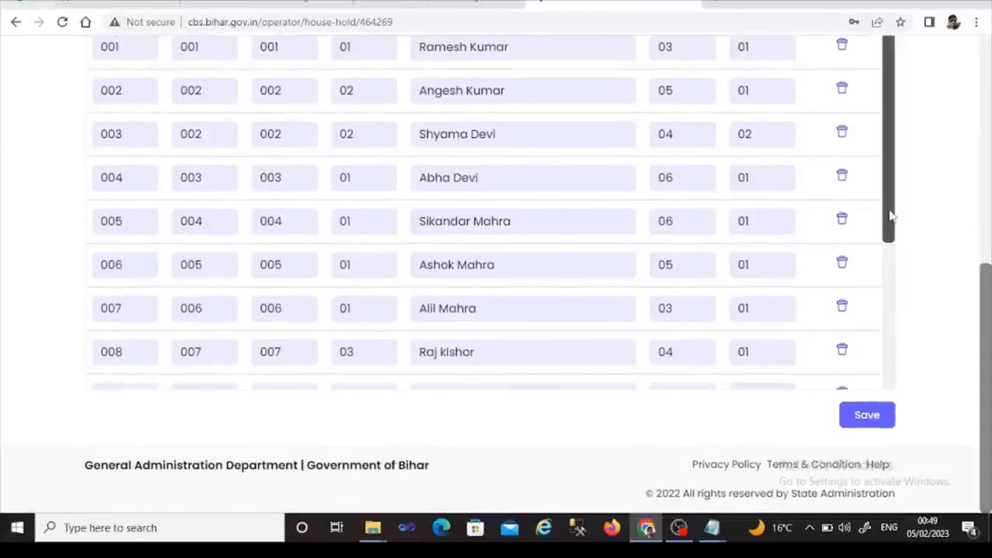
{"action": "left_click_drag", "start_coordinate": [891, 217], "coordinate": [889, 281]}
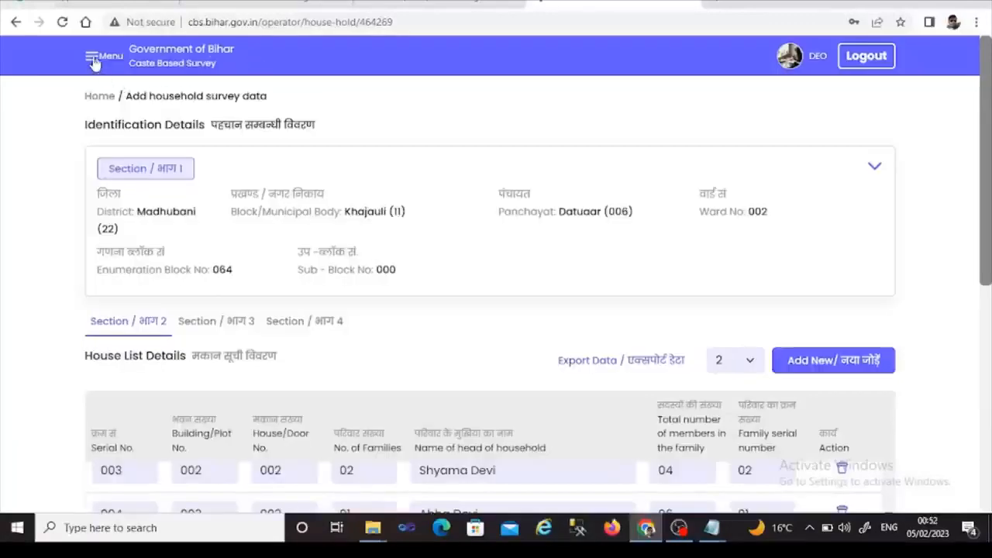
{"action": "left_click", "coordinate": [93, 59]}
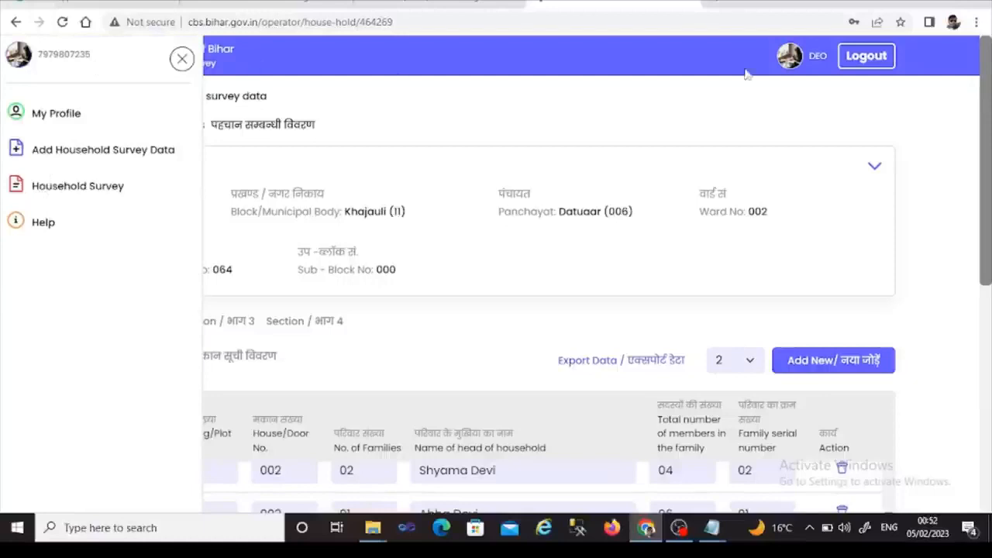
- Log out, then sign back in with the saved mobile number and the account password
{"action": "left_click", "coordinate": [858, 65]}
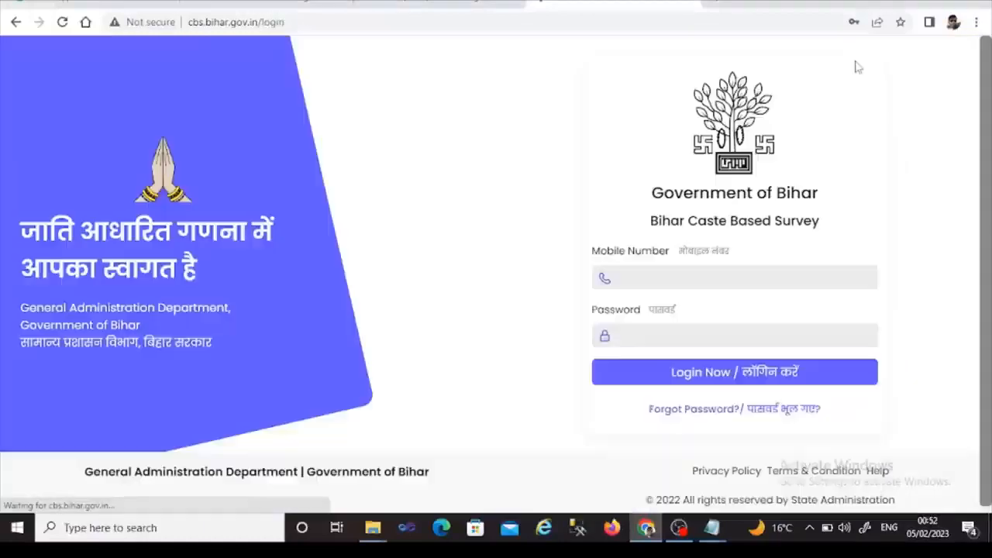
{"action": "left_click", "coordinate": [667, 271]}
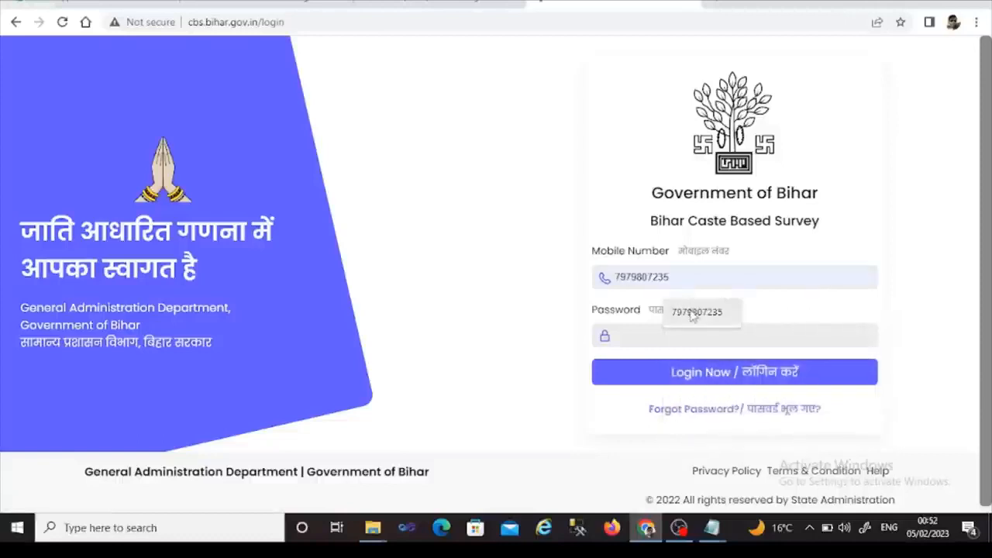
{"action": "left_click", "coordinate": [678, 312]}
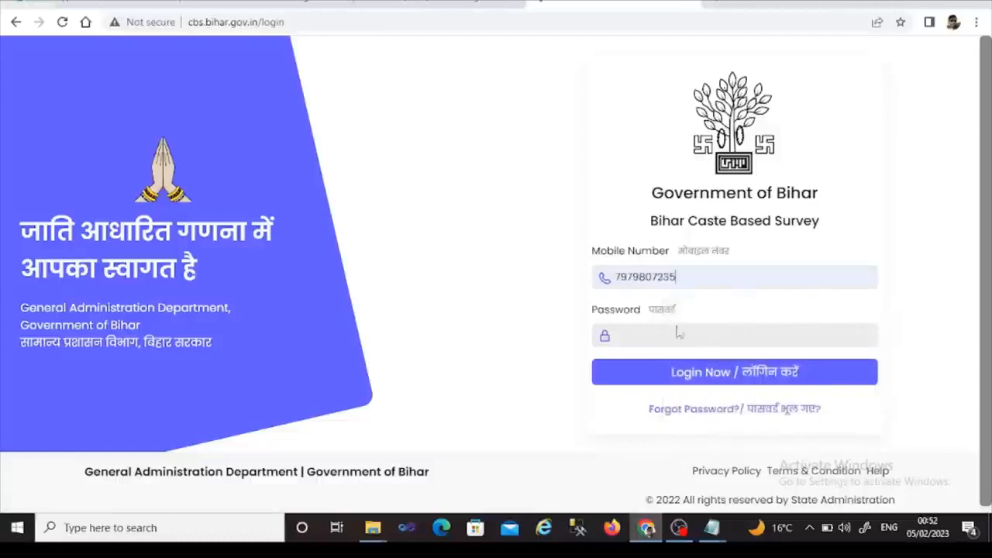
{"action": "left_click", "coordinate": [675, 331]}
{"action": "type", "text": "12"}
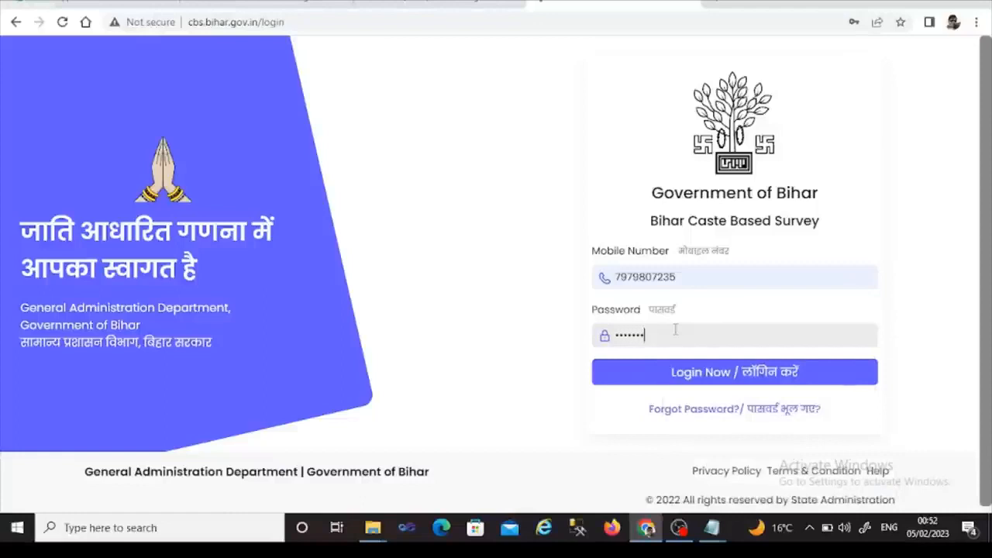
{"action": "left_click", "coordinate": [690, 375]}
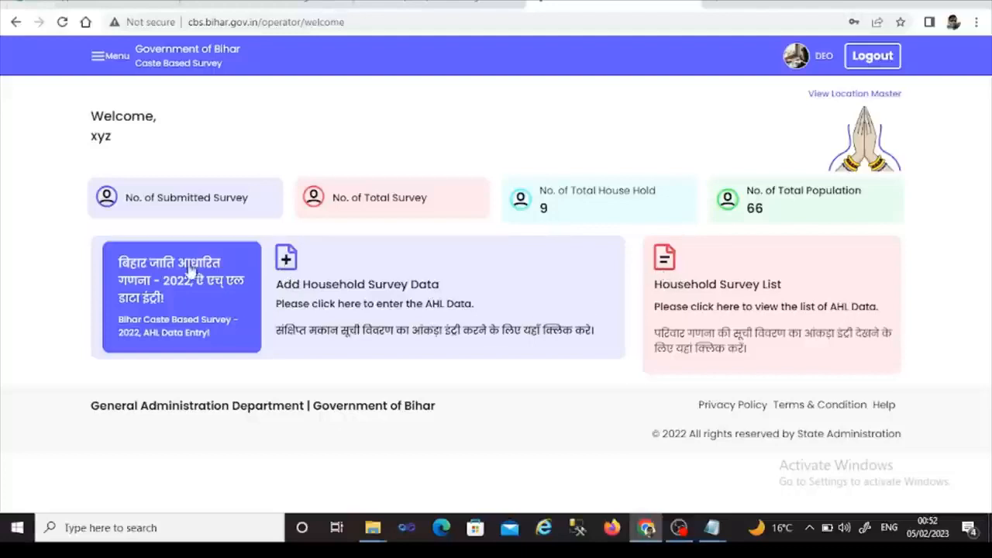
- Open the AHL data entry form, dismiss it and the Menu drawer, then reopen the form
{"action": "left_click", "coordinate": [138, 294]}
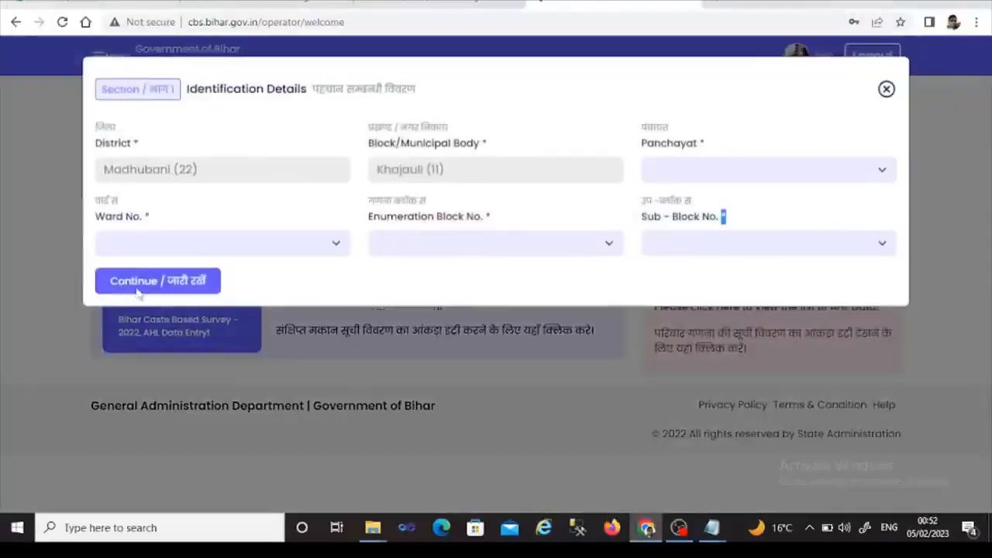
{"action": "left_click", "coordinate": [886, 91]}
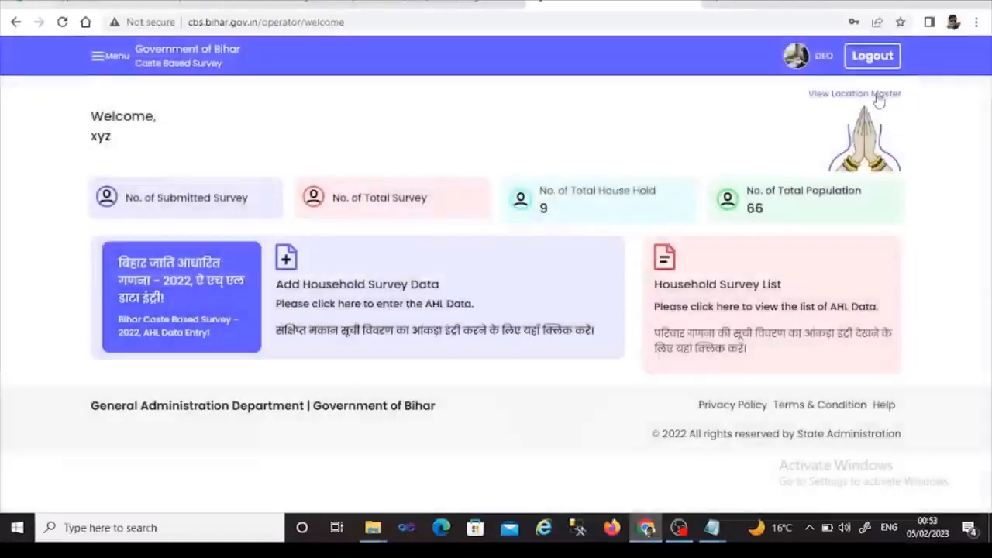
{"action": "left_click", "coordinate": [100, 56]}
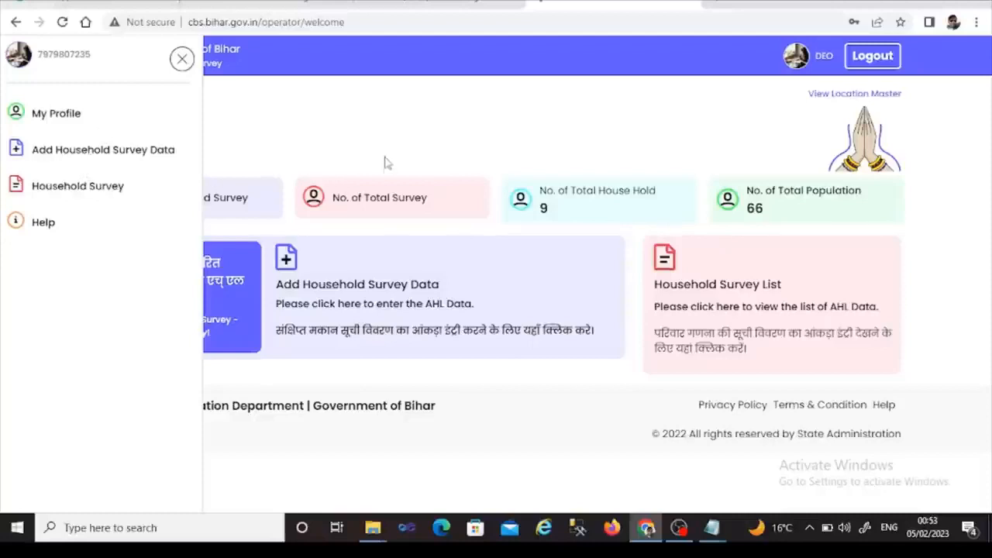
{"action": "left_click", "coordinate": [182, 61]}
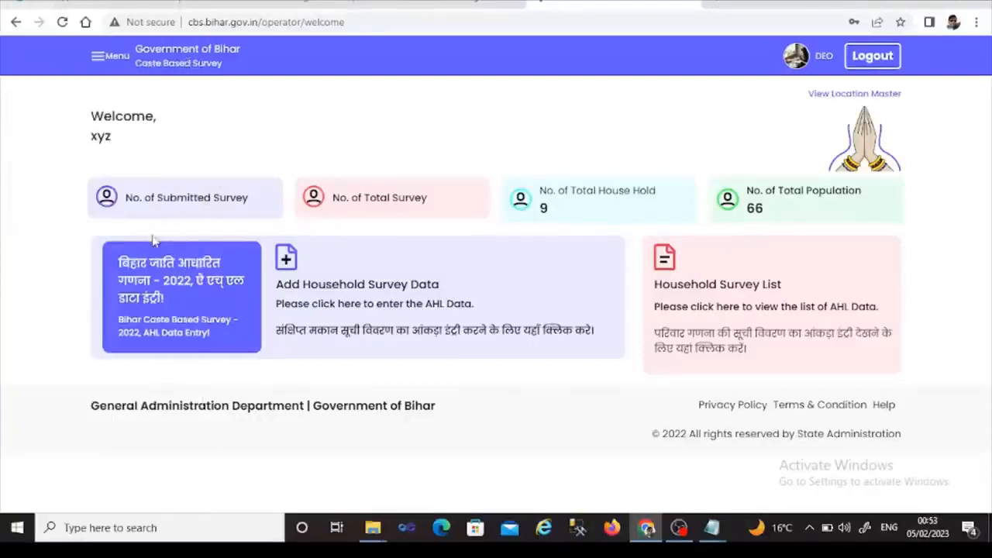
{"action": "left_click", "coordinate": [166, 287]}
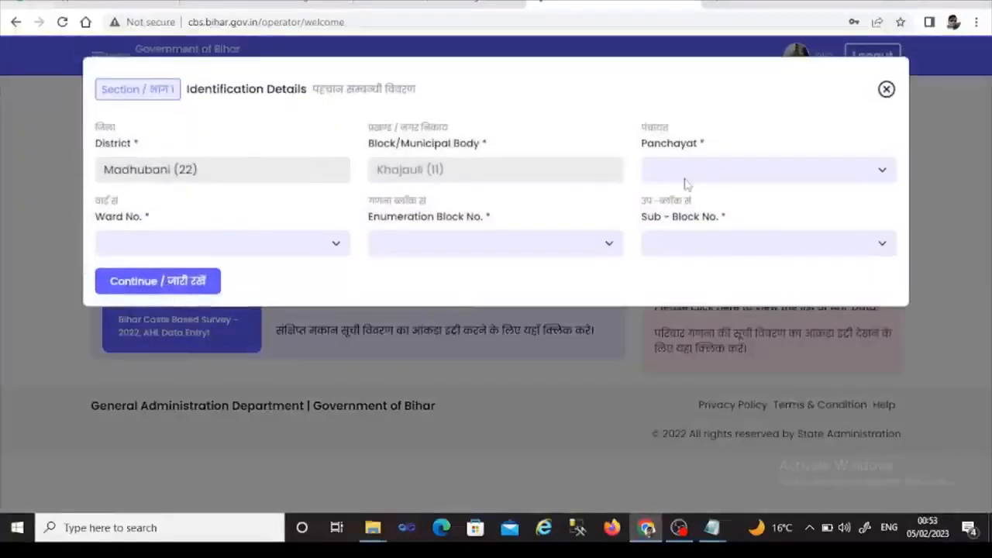
- Choose Panchayat Datuaar (006), ward 002, block 064 and sub-block 000, then continue to the draft
{"action": "left_click", "coordinate": [689, 176]}
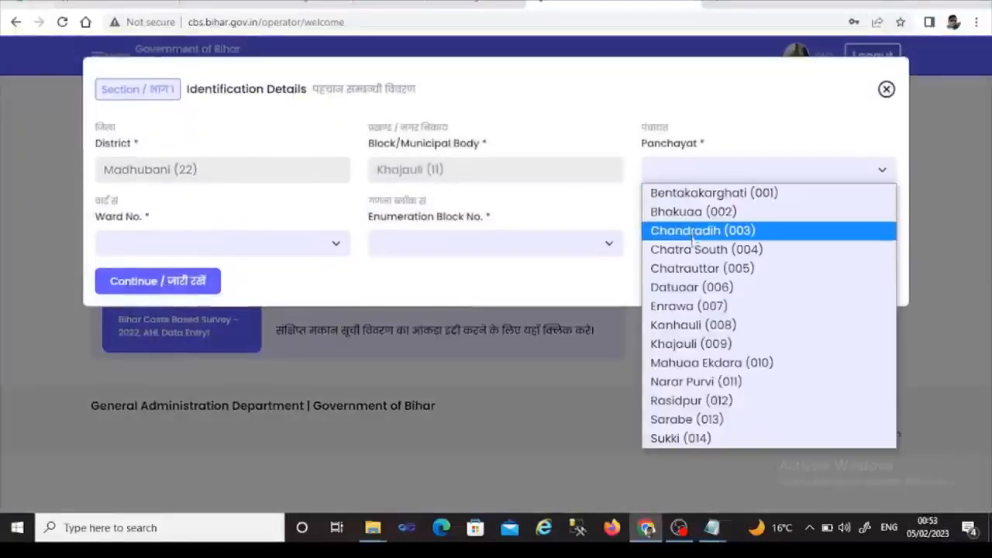
{"action": "left_click", "coordinate": [691, 287]}
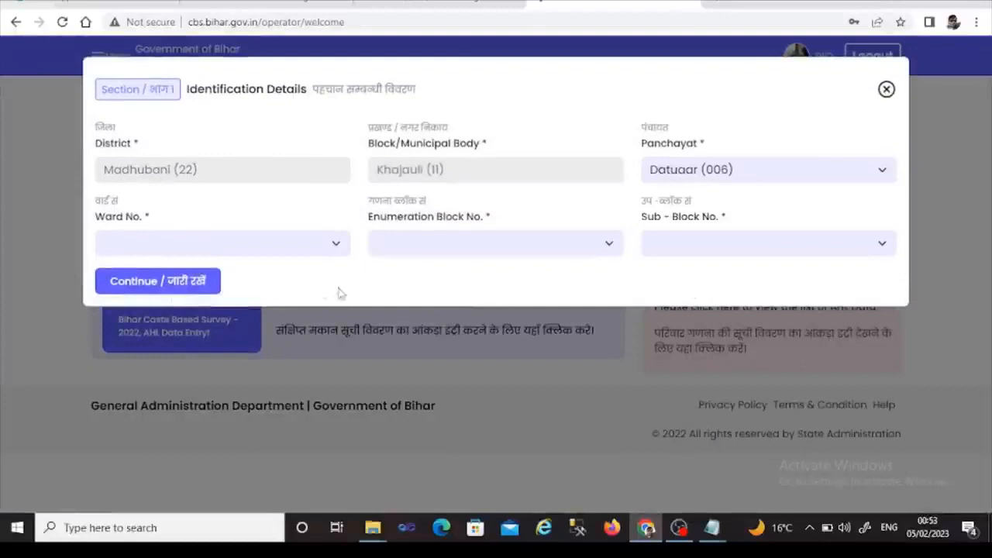
{"action": "left_click", "coordinate": [338, 244]}
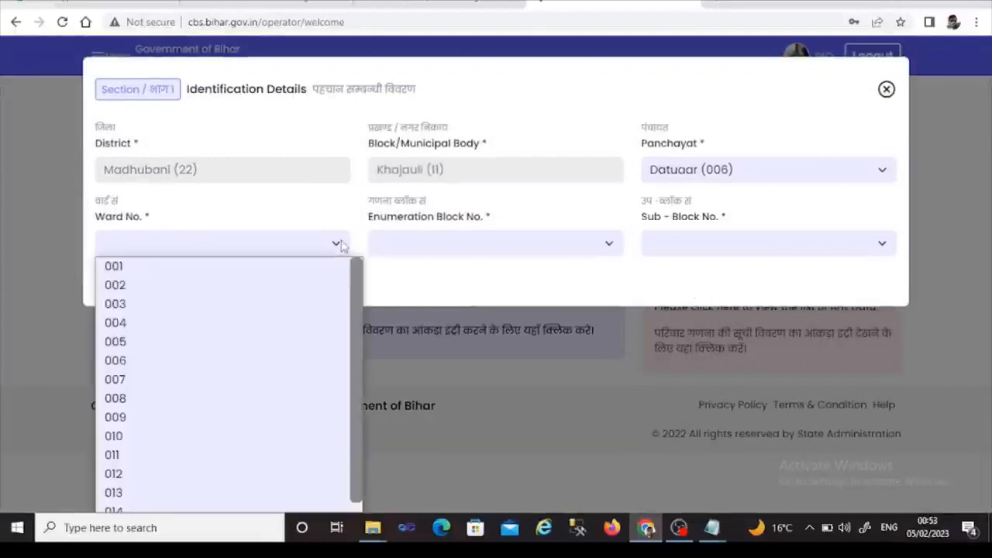
{"action": "left_click", "coordinate": [281, 287]}
{"action": "left_click", "coordinate": [437, 244]}
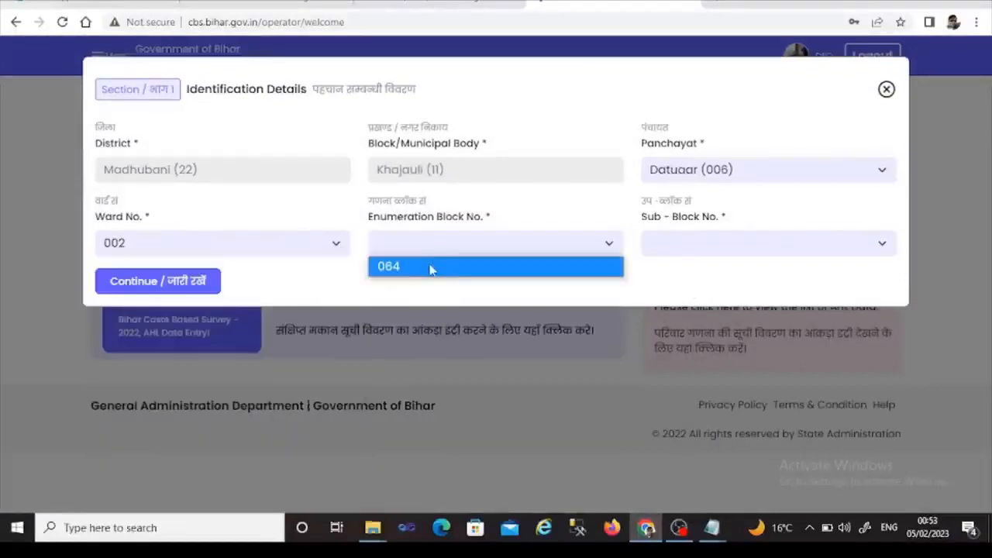
{"action": "left_click", "coordinate": [430, 267]}
{"action": "left_click", "coordinate": [672, 250]}
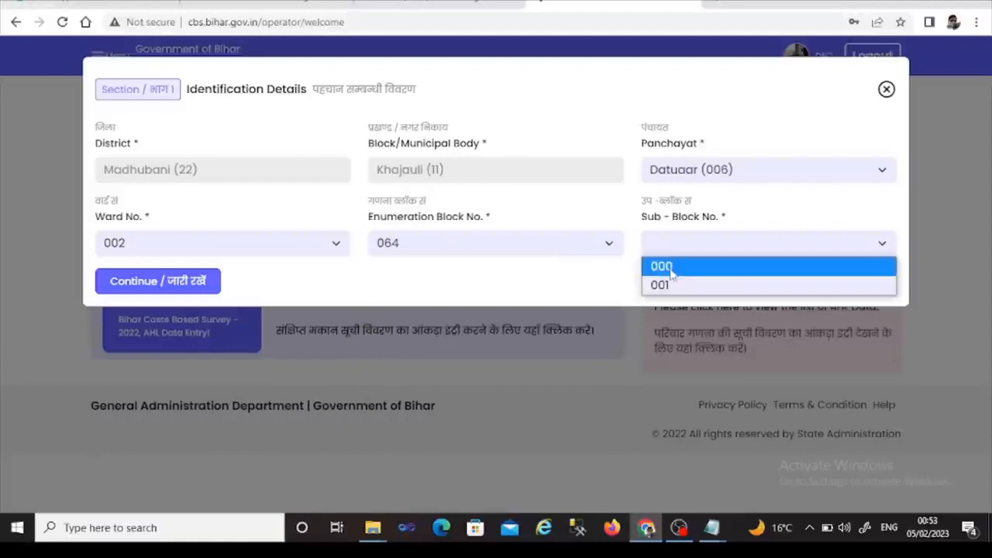
{"action": "left_click", "coordinate": [659, 268]}
{"action": "left_click", "coordinate": [195, 283]}
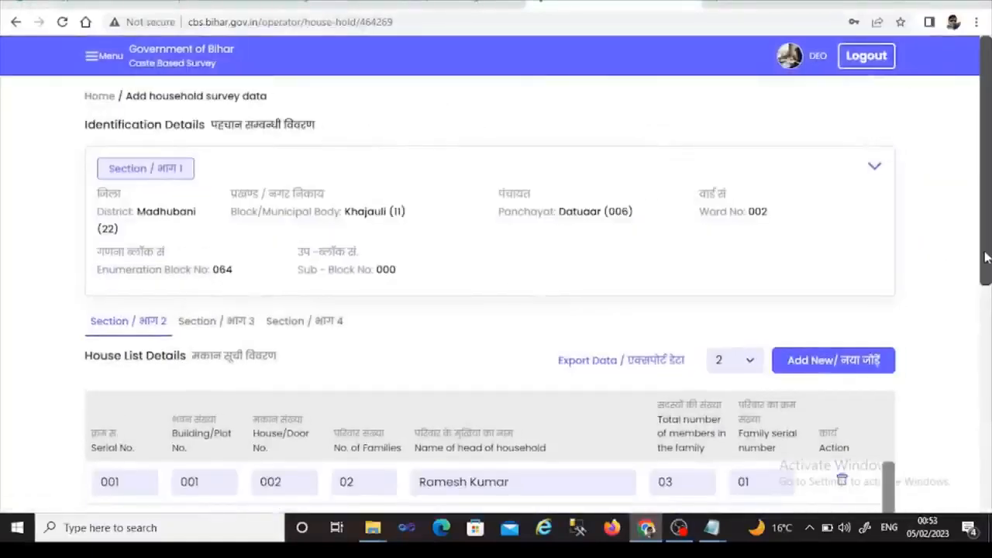
{"action": "left_click_drag", "start_coordinate": [984, 262], "coordinate": [986, 227]}
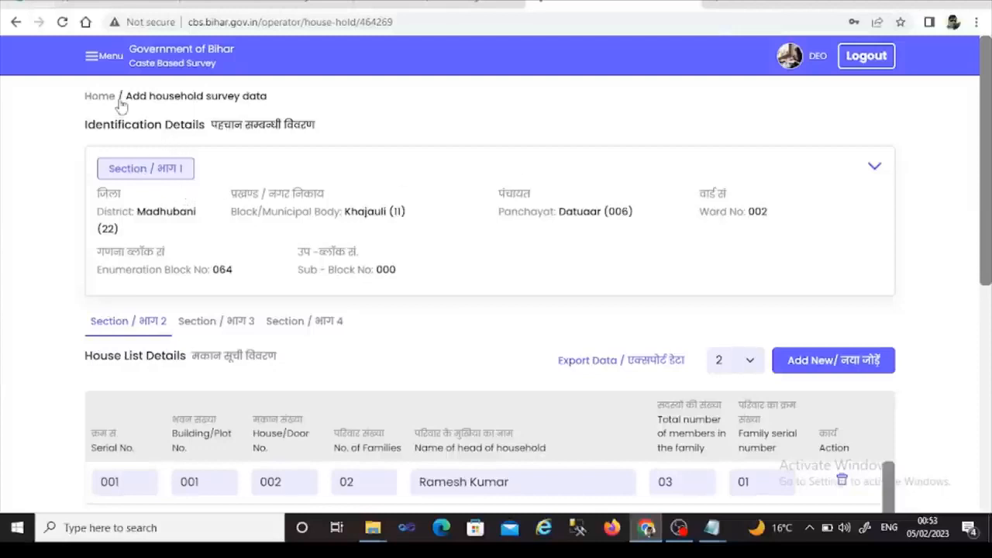
- Go to the Household Survey list from the Menu and log out of the portal
{"action": "left_click", "coordinate": [91, 56]}
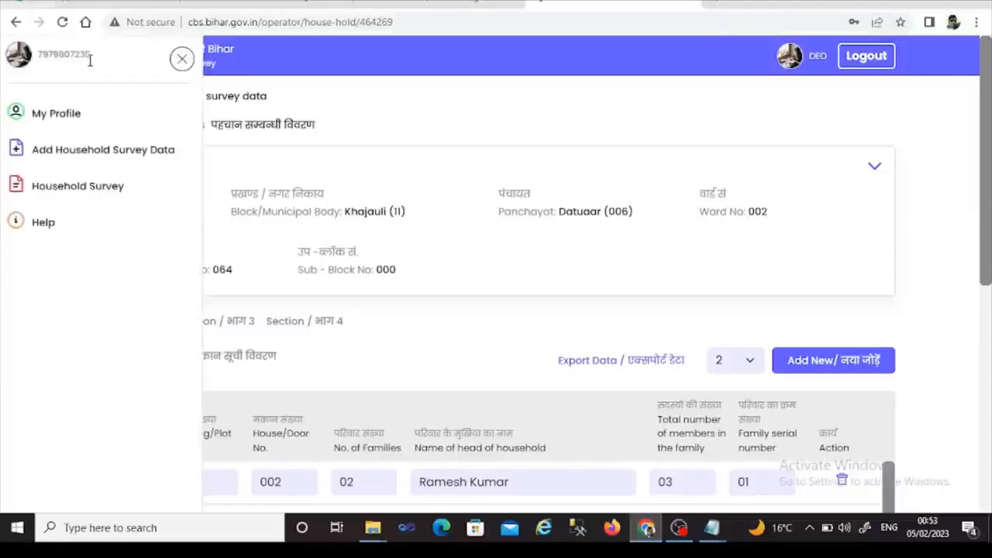
{"action": "left_click", "coordinate": [92, 191]}
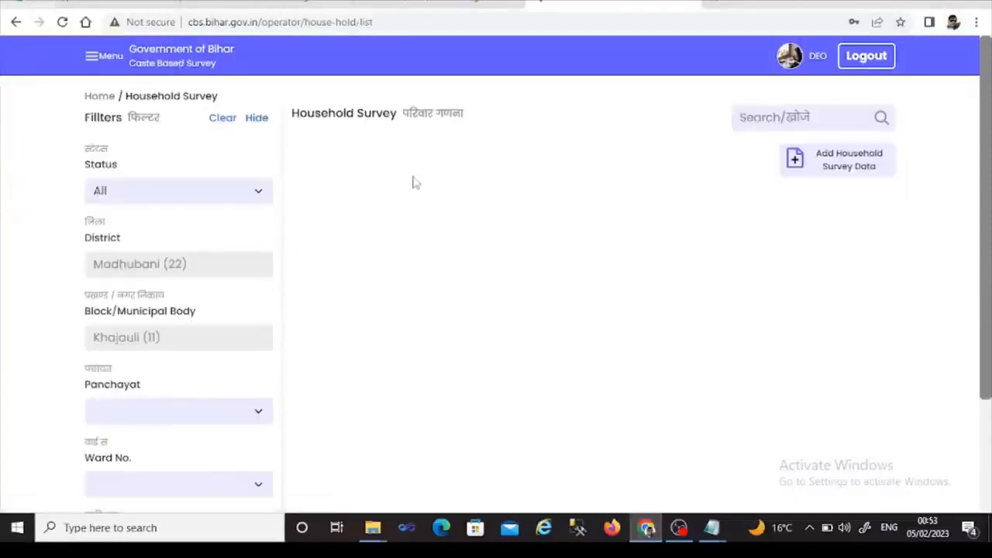
{"action": "left_click", "coordinate": [864, 62]}
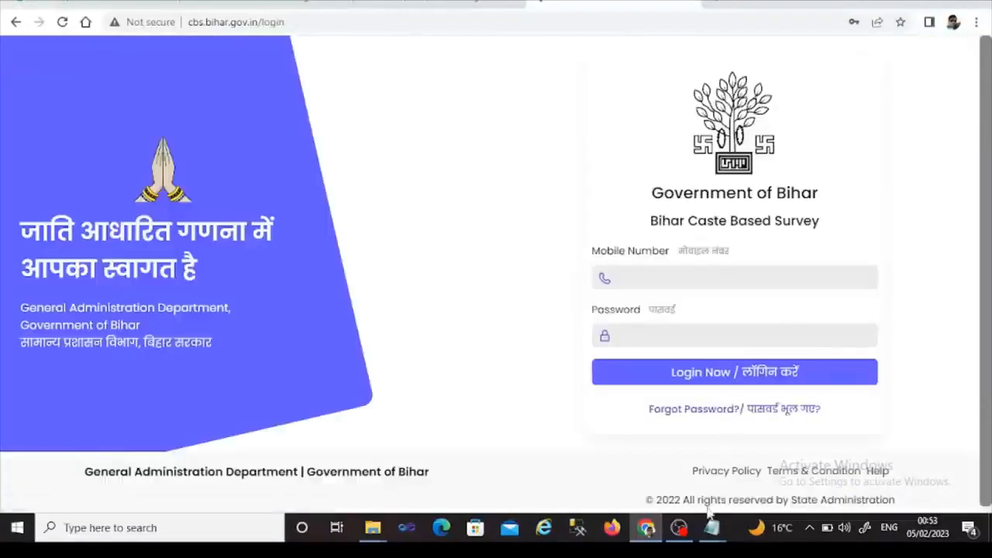